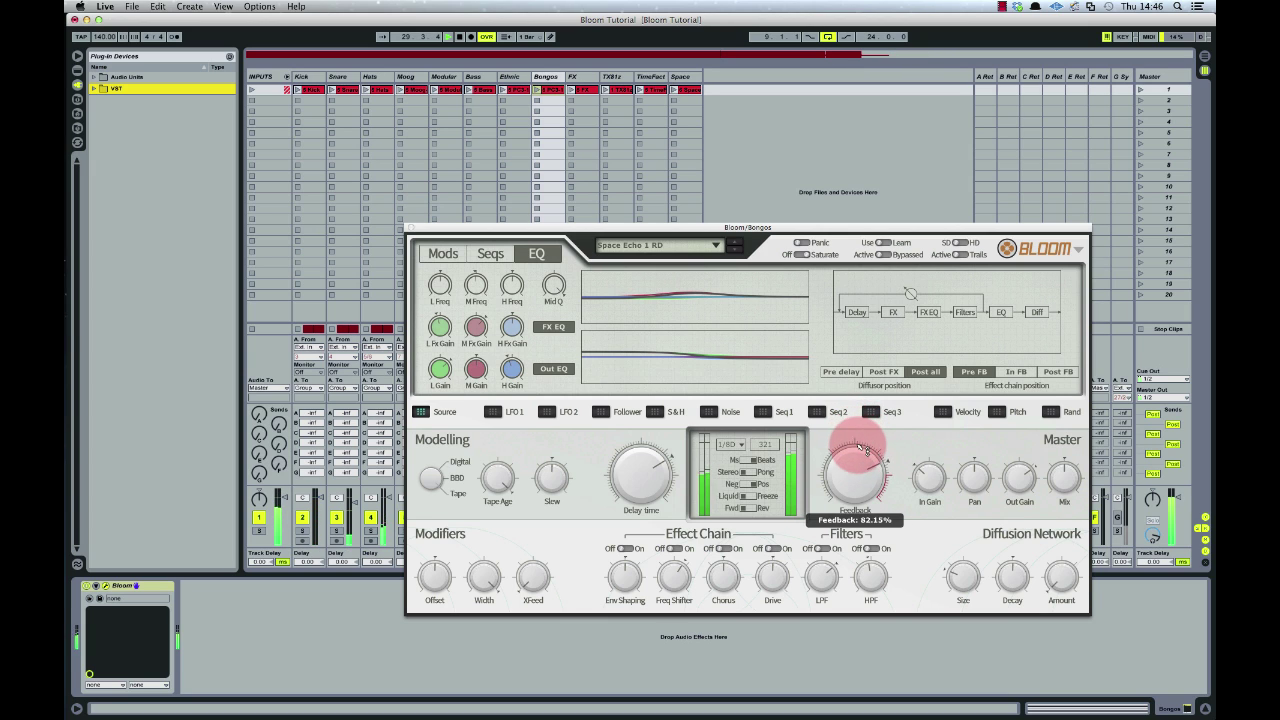
Lengthen the delay time to 1/8D and push feedback above 100%
click(655, 476)
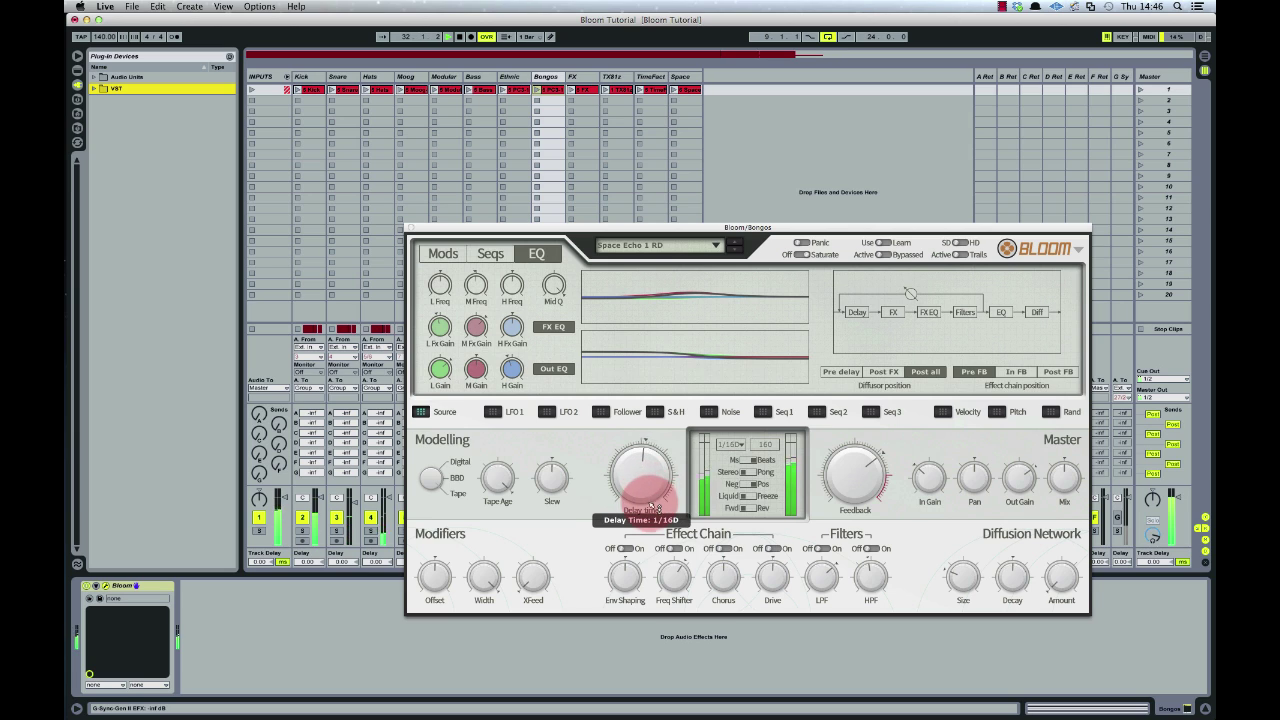
drag(665, 522, 694, 464)
click(866, 478)
mouse_move(866, 478)
mouse_down()
mouse_move(859, 452)
mouse_move(866, 474)
mouse_up()
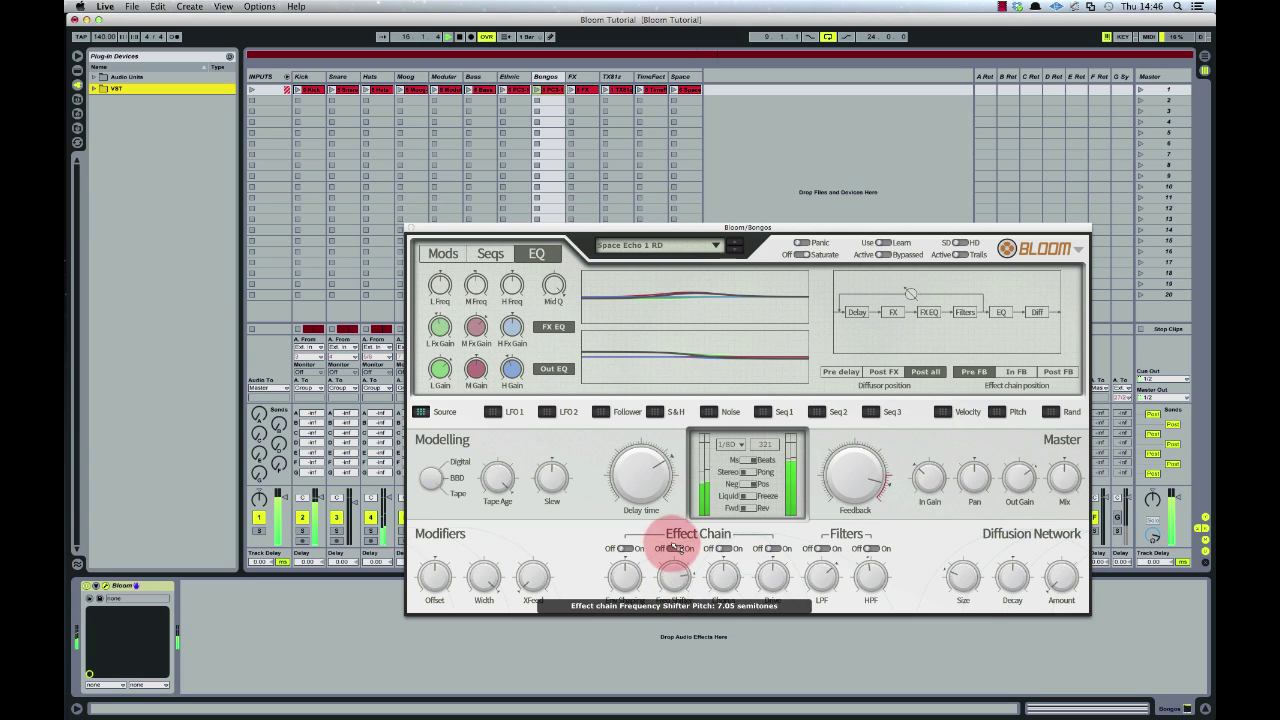
Lower the frequency shifter to -3.27 semitones, then settle on a 1/32T delay with very high feedback
mouse_move(680, 540)
mouse_down()
mouse_move(682, 622)
mouse_move(674, 548)
mouse_up()
drag(849, 466, 862, 490)
drag(641, 470, 714, 563)
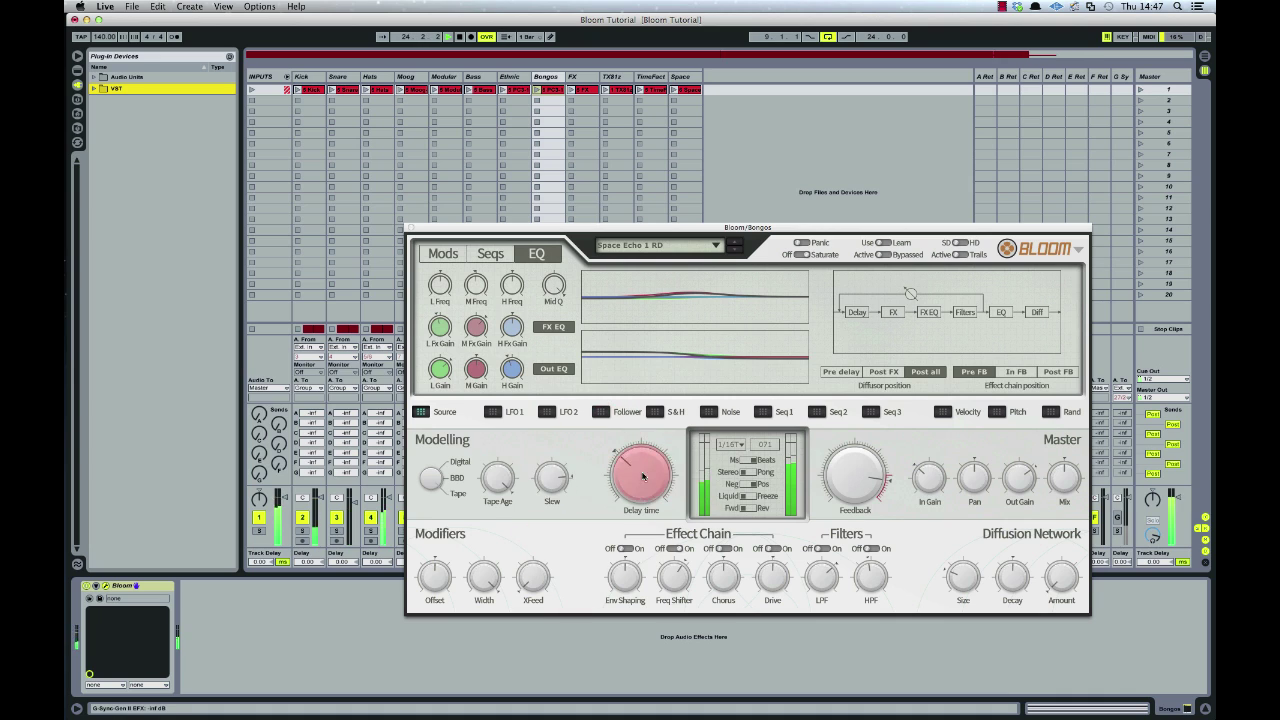
drag(640, 474, 645, 486)
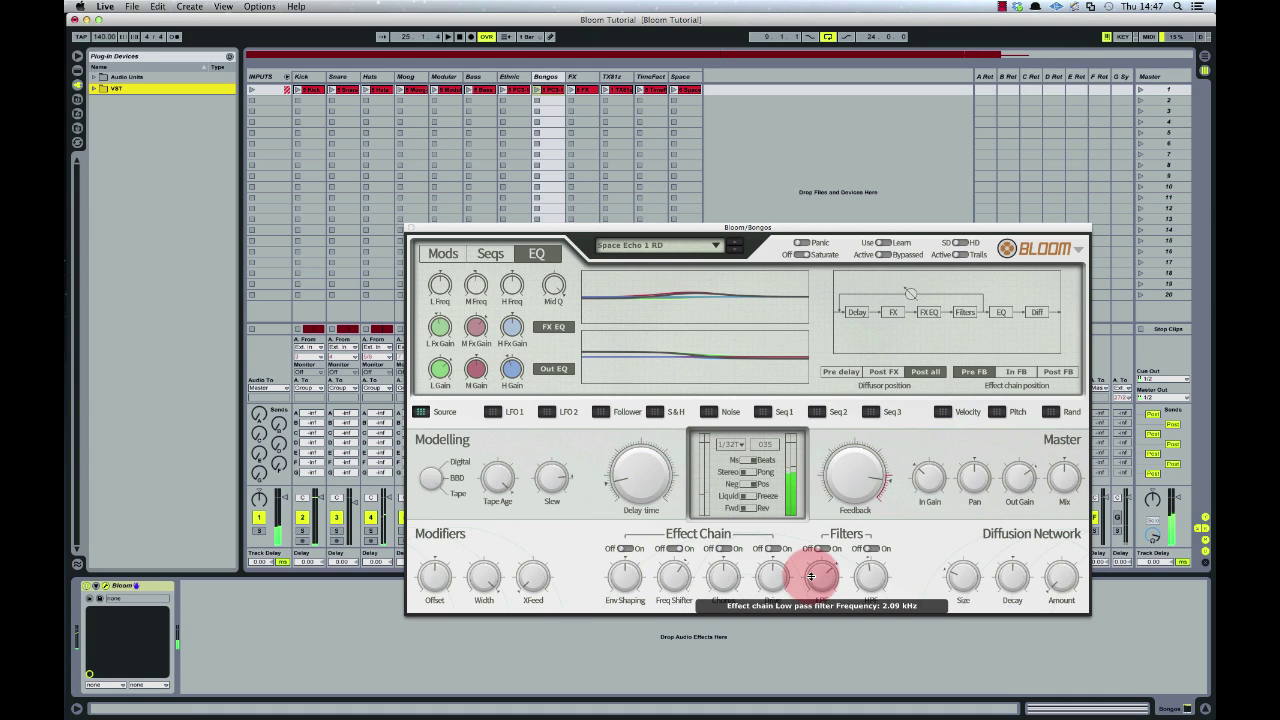
drag(851, 488, 856, 483)
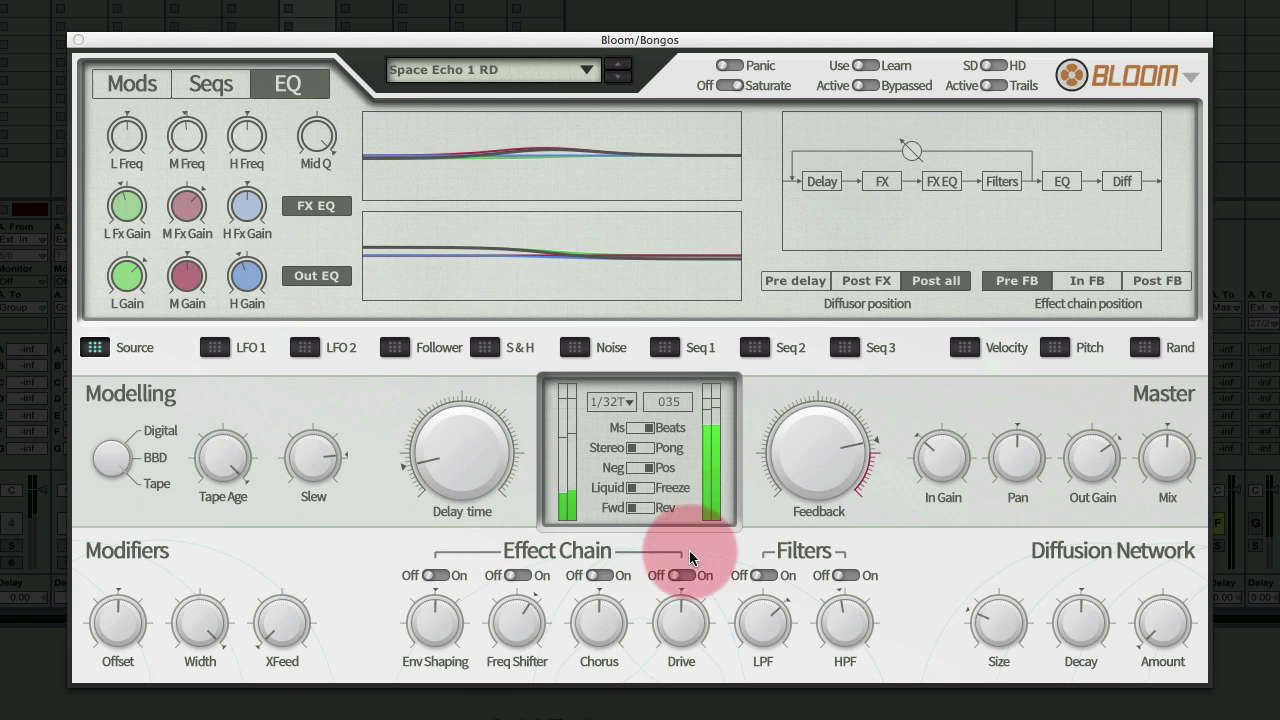
Drop feedback to about 17%, set the delay to 1/16D, and set Tape Age to 35%
drag(843, 443, 815, 445)
drag(448, 455, 466, 354)
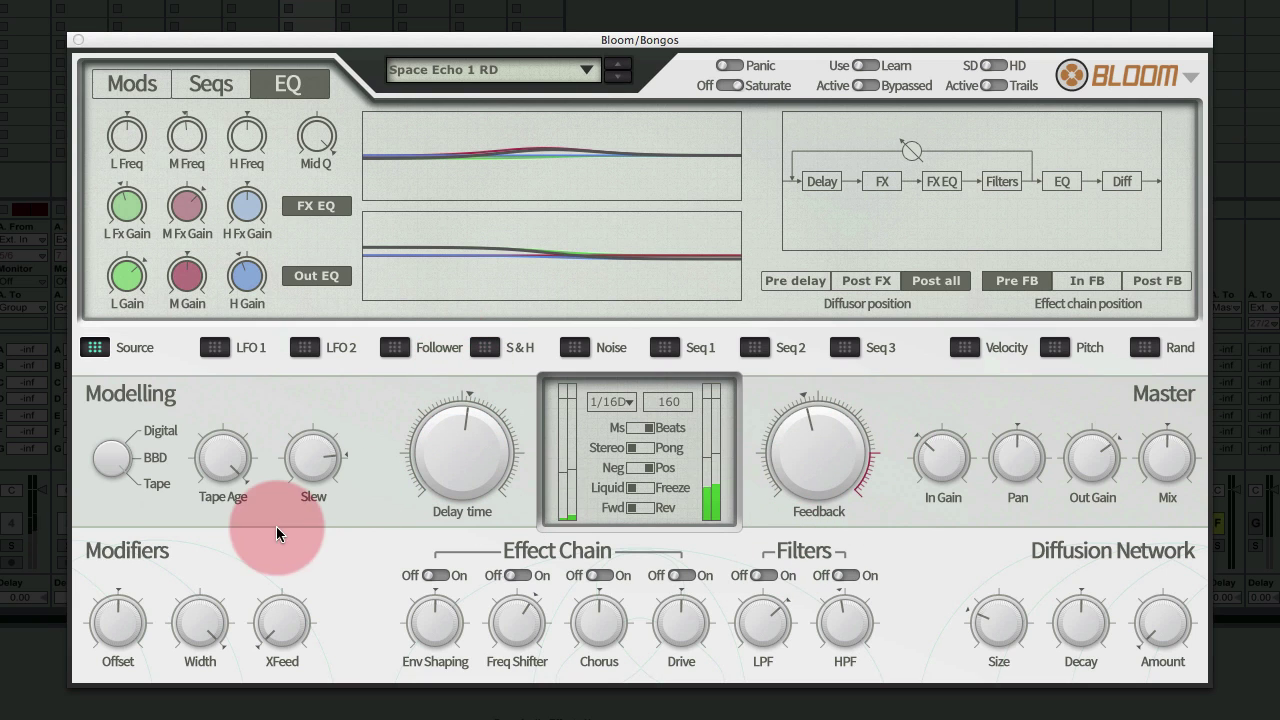
drag(222, 455, 232, 150)
Try BBD modelling with BBD Stages cut to about 473 and a 1/4T delay
click(114, 458)
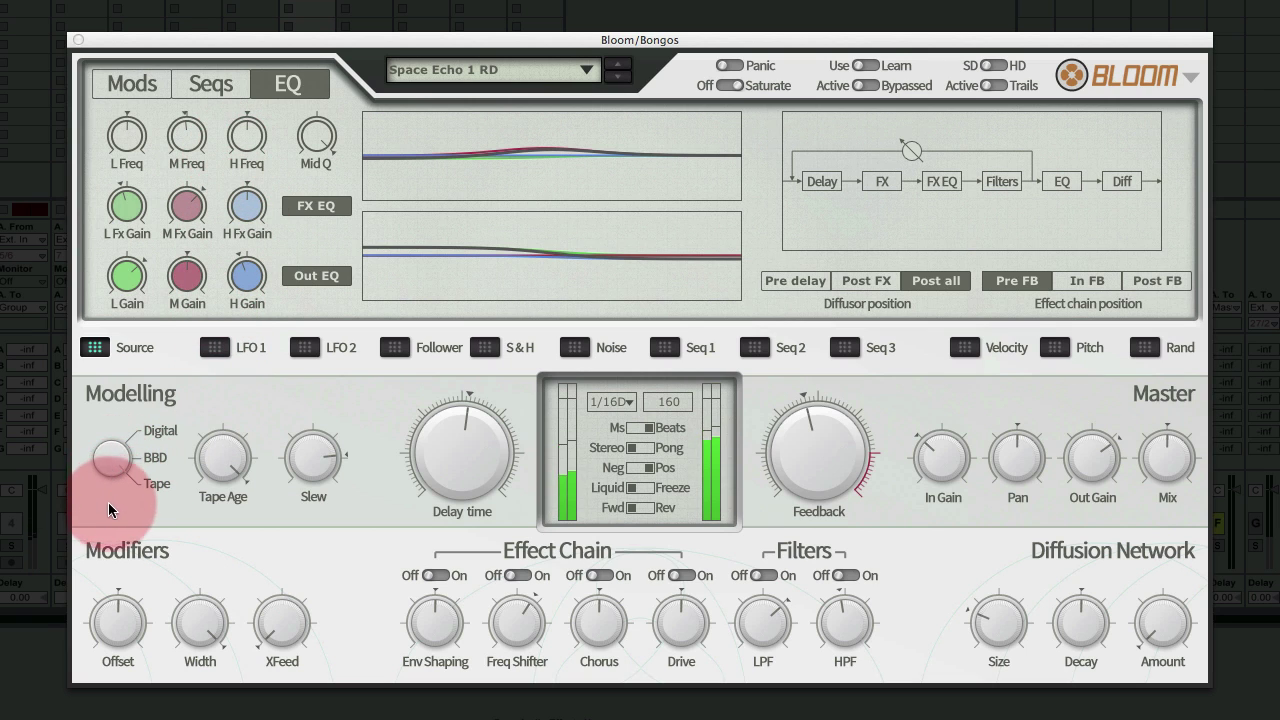
drag(108, 510, 106, 537)
drag(243, 451, 231, 713)
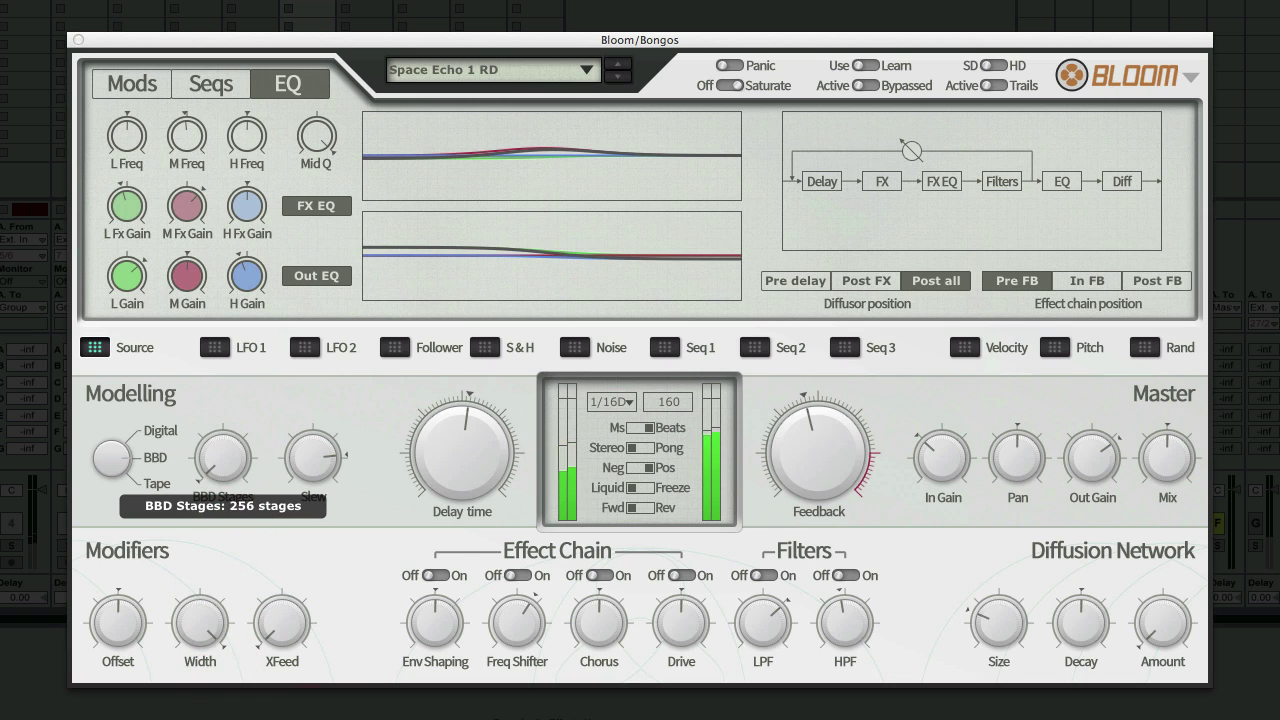
drag(443, 500, 458, 446)
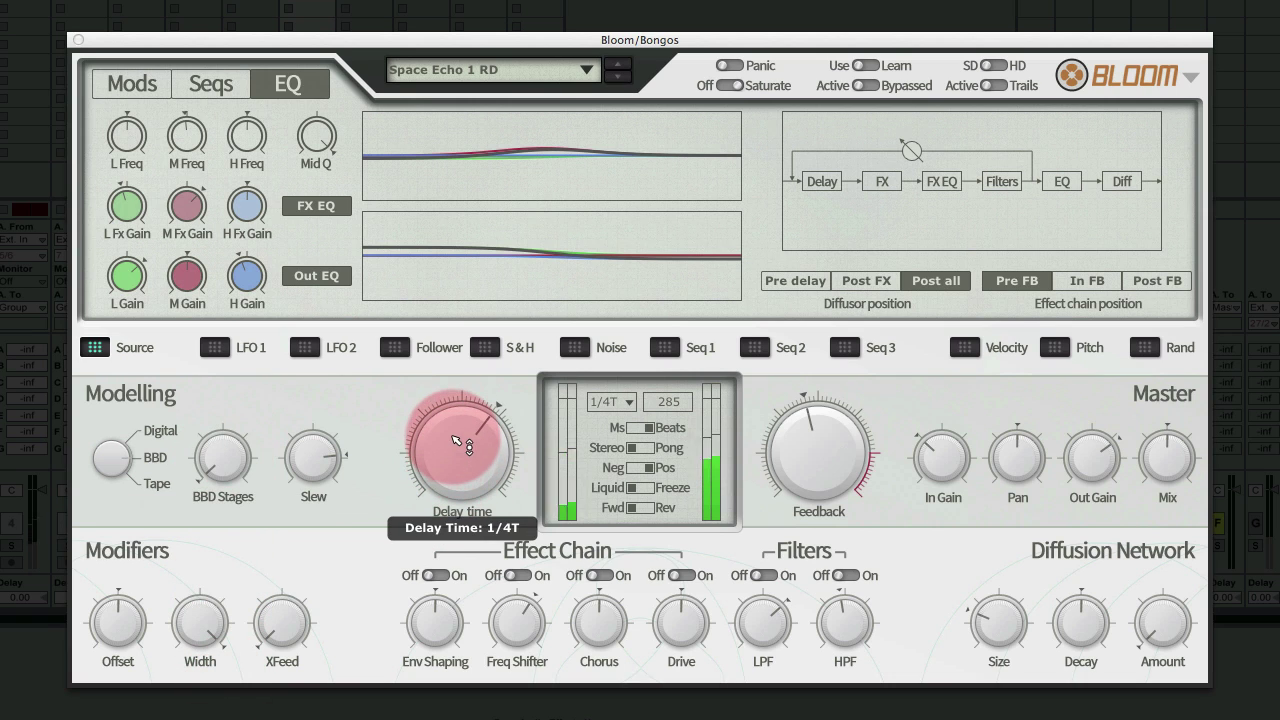
mouse_move(212, 456)
mouse_down()
mouse_move(222, 440)
mouse_move(216, 452)
mouse_up()
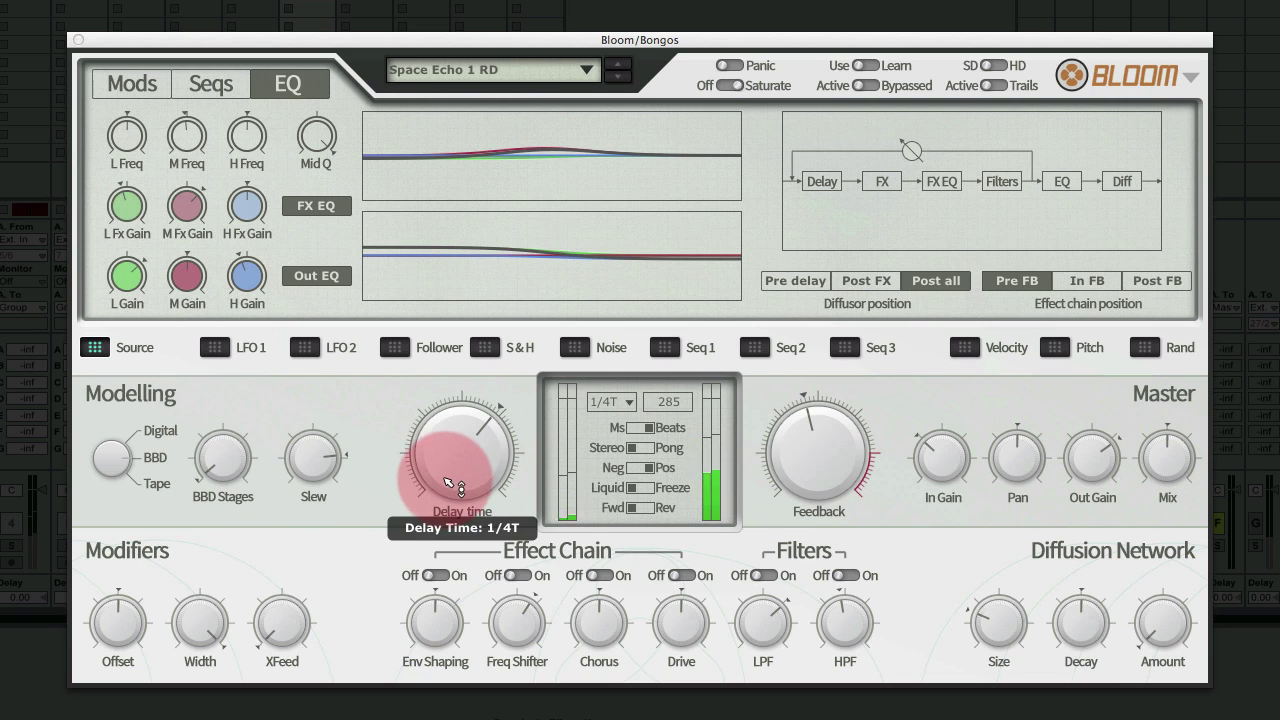
Switch to Digital modelling, delay at 1/16D, with Digital Era at its 8-bit minimum
drag(113, 458, 113, 613)
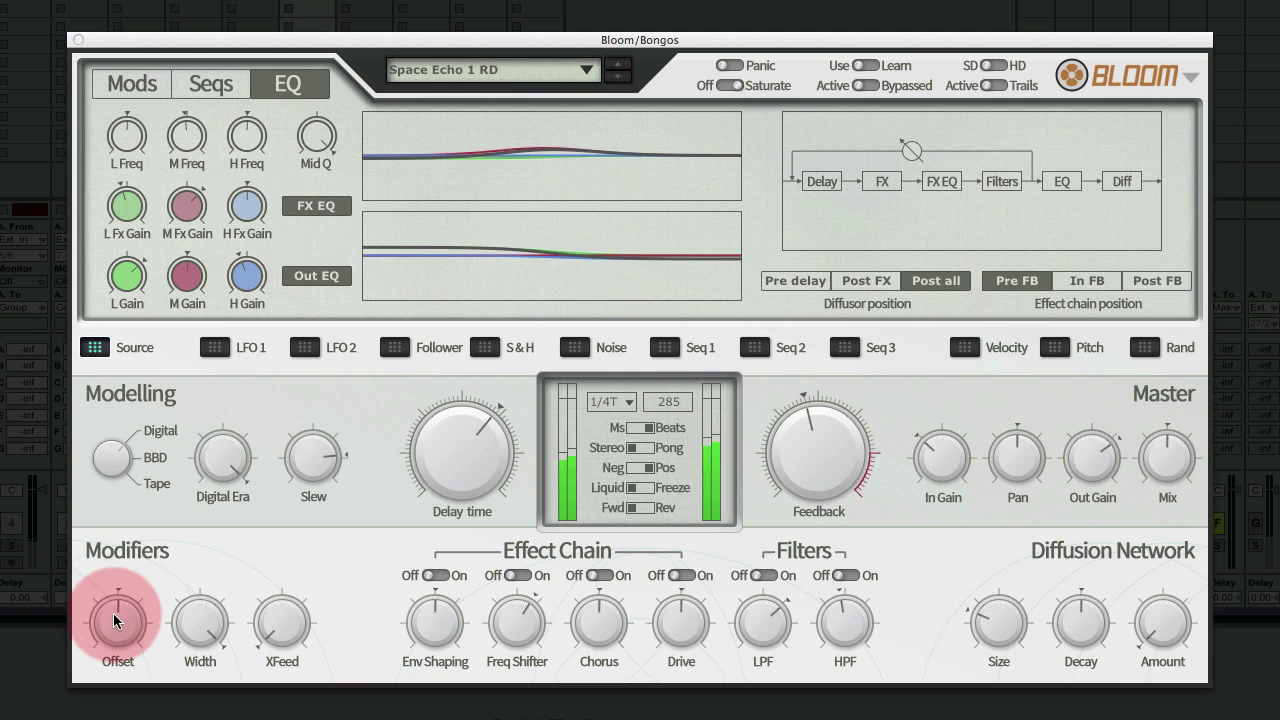
drag(224, 458, 224, 708)
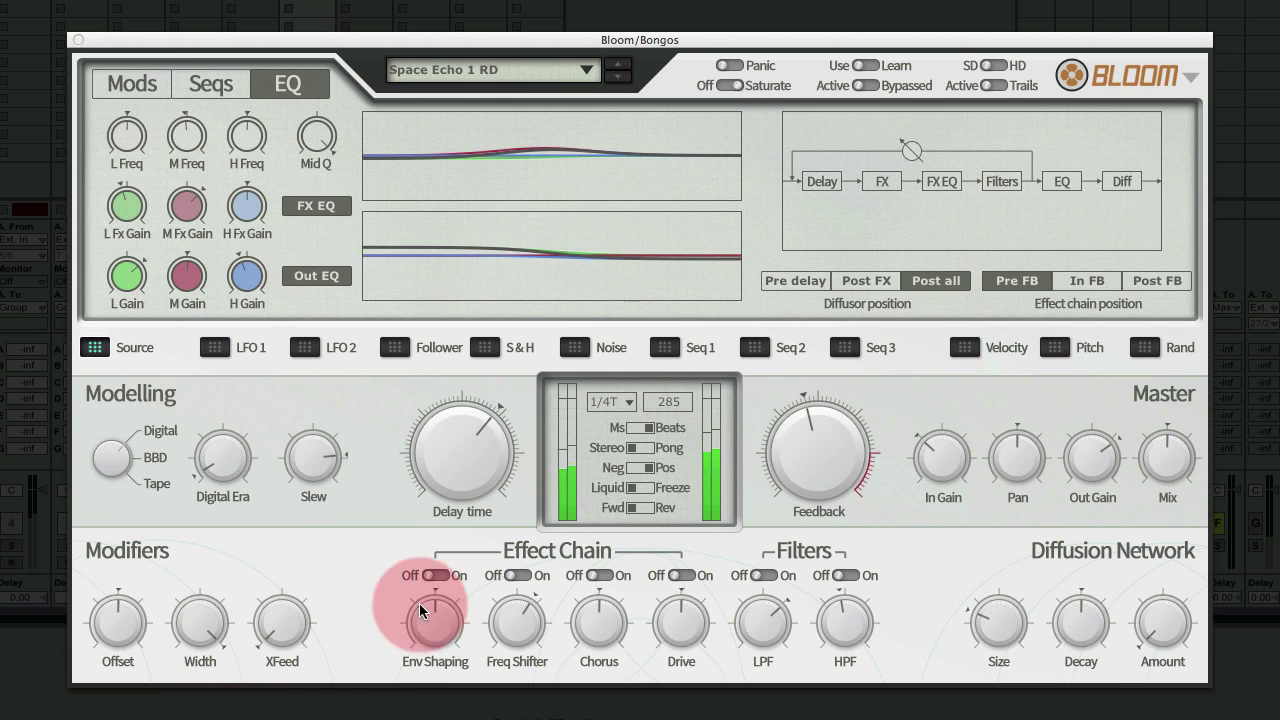
drag(440, 458, 443, 515)
drag(226, 446, 246, 150)
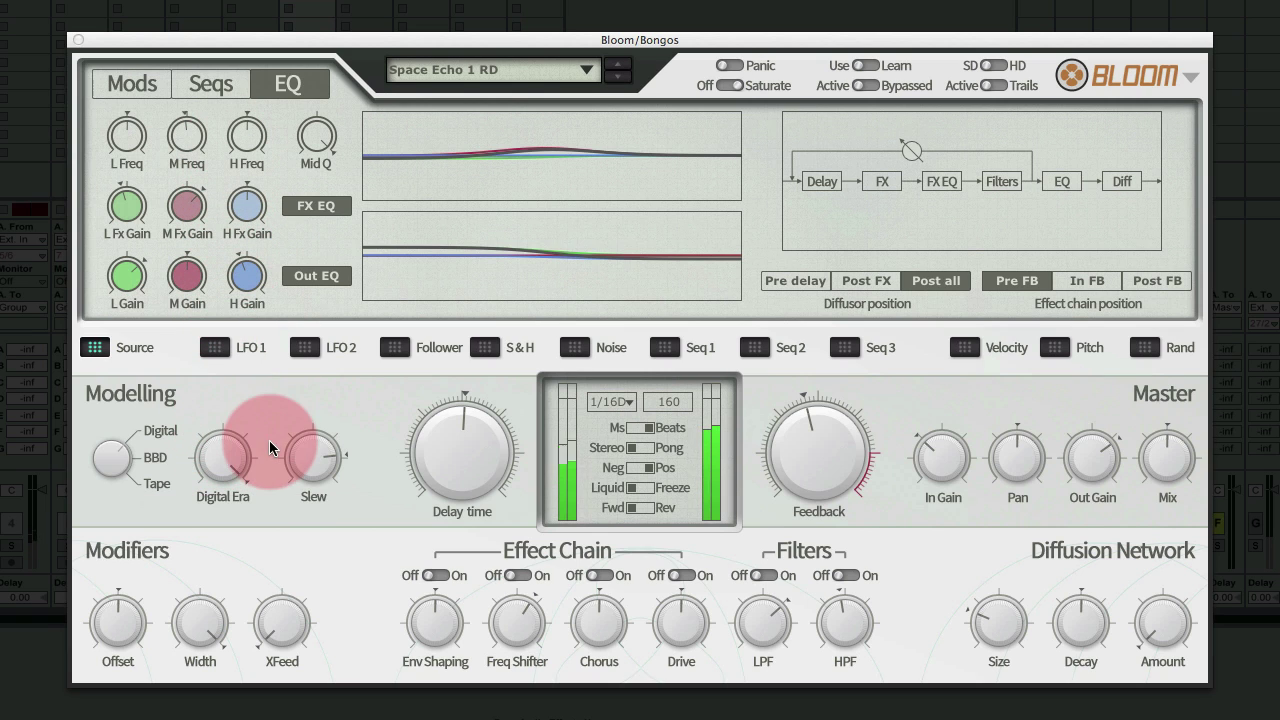
Return to Tape modelling and millisecond delay time, sweeping 140–882 ms with slew at 20%
drag(310, 472, 310, 470)
drag(106, 458, 155, 160)
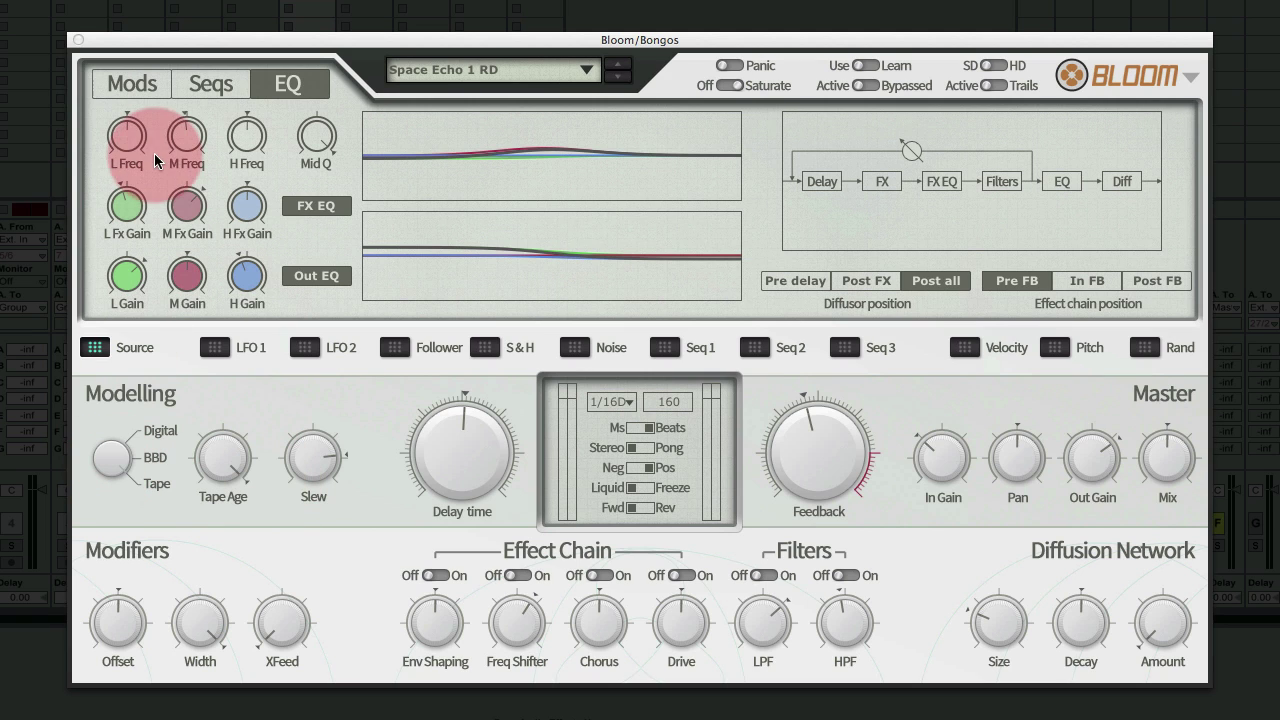
mouse_move(470, 462)
mouse_down()
mouse_move(481, 459)
mouse_move(462, 462)
mouse_move(459, 395)
mouse_move(453, 472)
mouse_up()
click(638, 427)
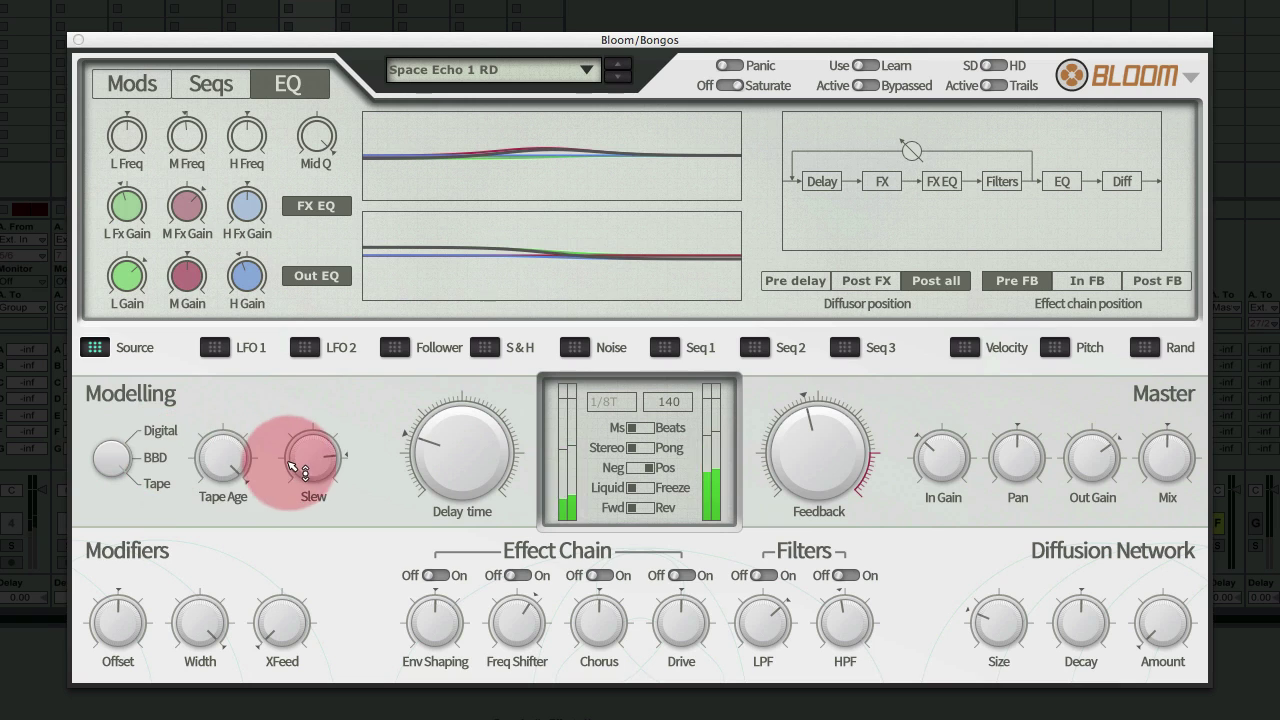
mouse_move(324, 458)
drag(322, 460, 340, 640)
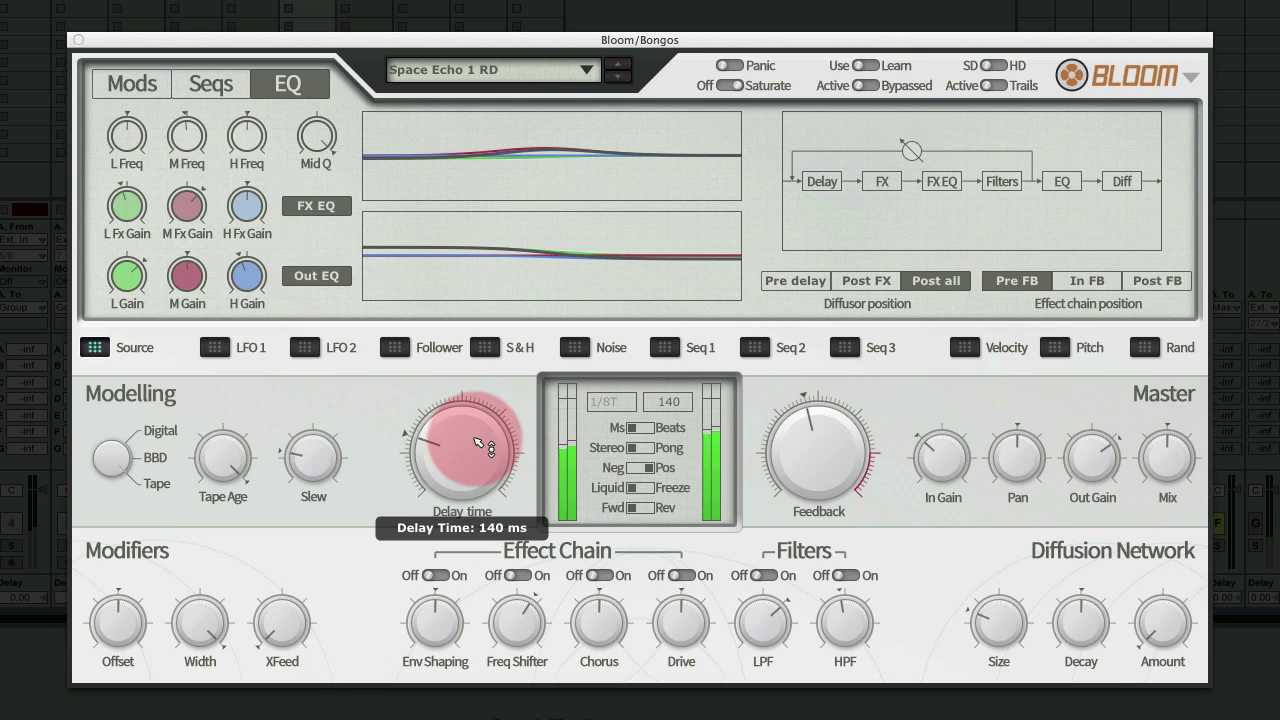
drag(457, 429, 466, 460)
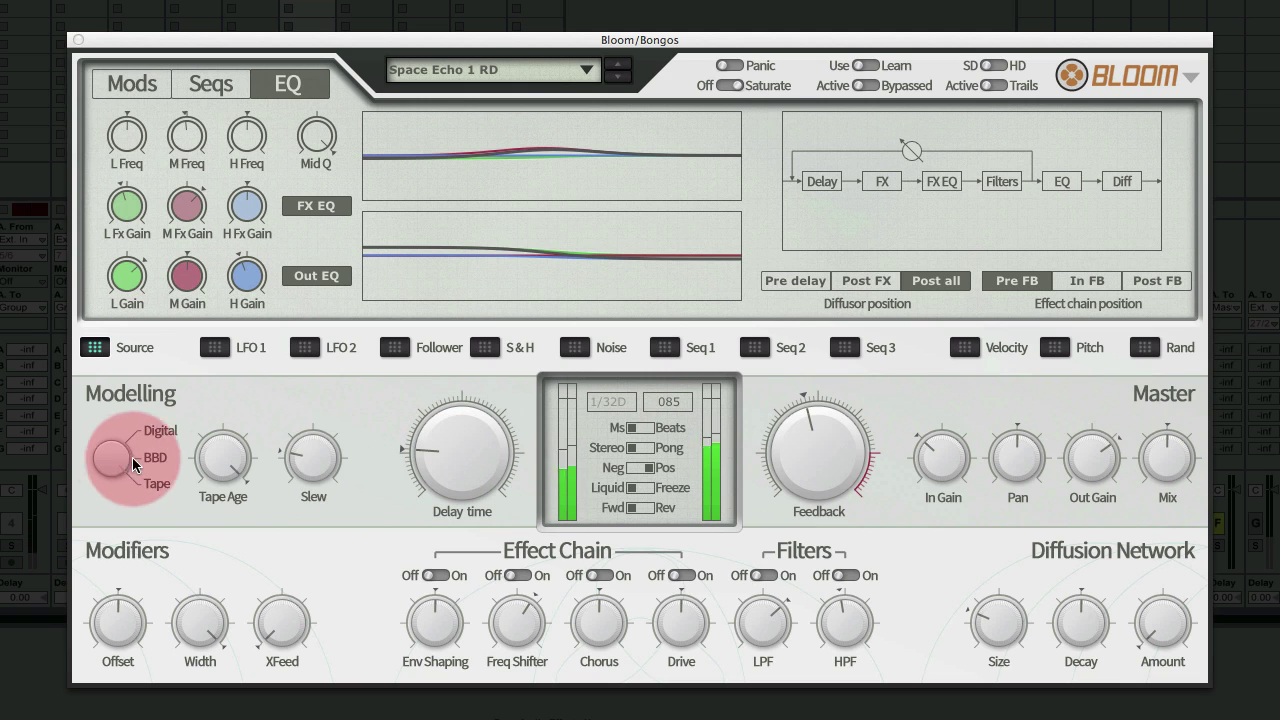
Try BBD modelling while sweeping the delay time, raising slew to 100%
click(115, 482)
drag(481, 512, 466, 346)
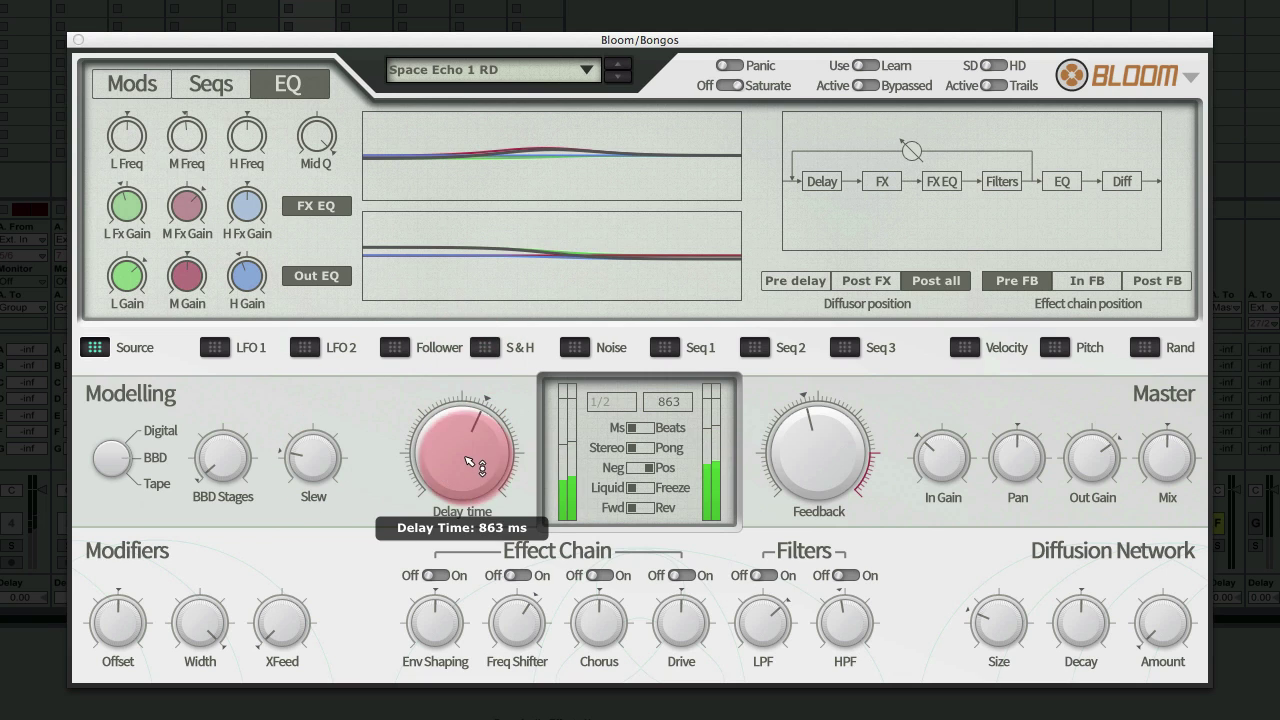
drag(446, 456, 466, 590)
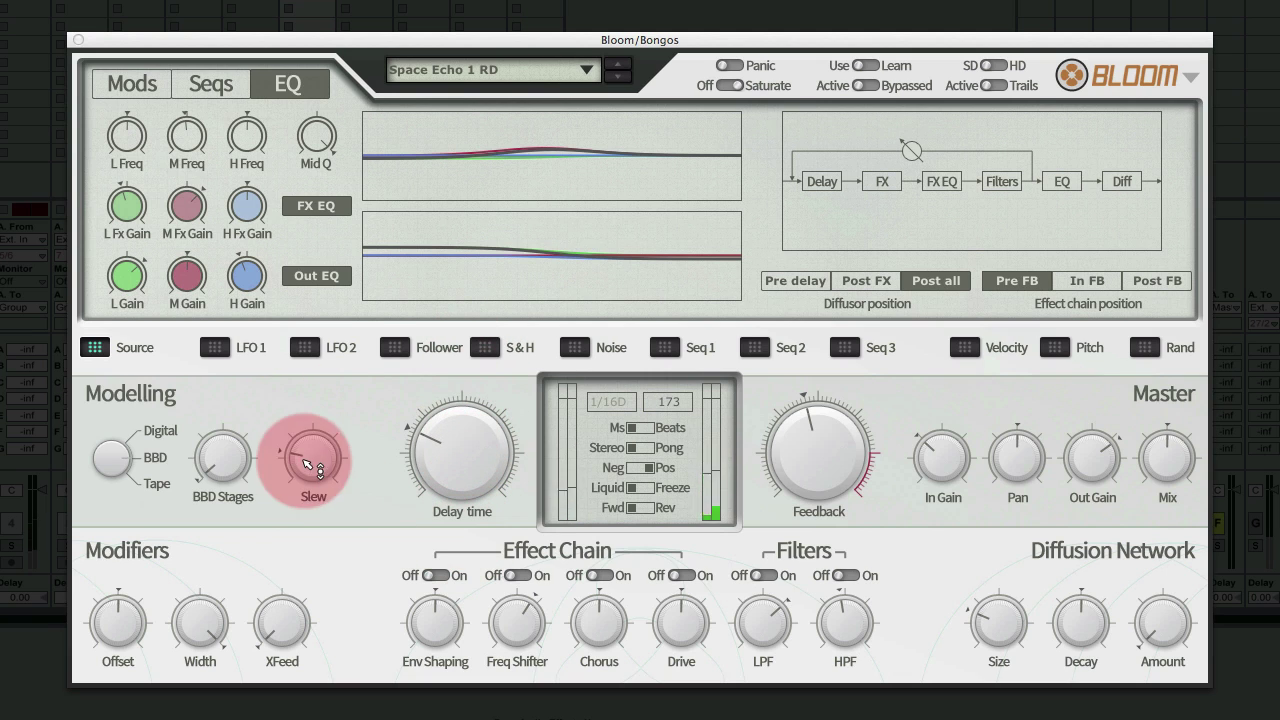
drag(305, 457, 320, 383)
drag(450, 455, 460, 510)
click(325, 461)
drag(325, 461, 330, 375)
mouse_move(460, 490)
mouse_down()
mouse_move(471, 349)
mouse_move(457, 480)
mouse_up()
Raise BBD Stages to about 2669, then switch to Digital modelling with slew kept at 100%
click(312, 506)
drag(232, 452, 253, 333)
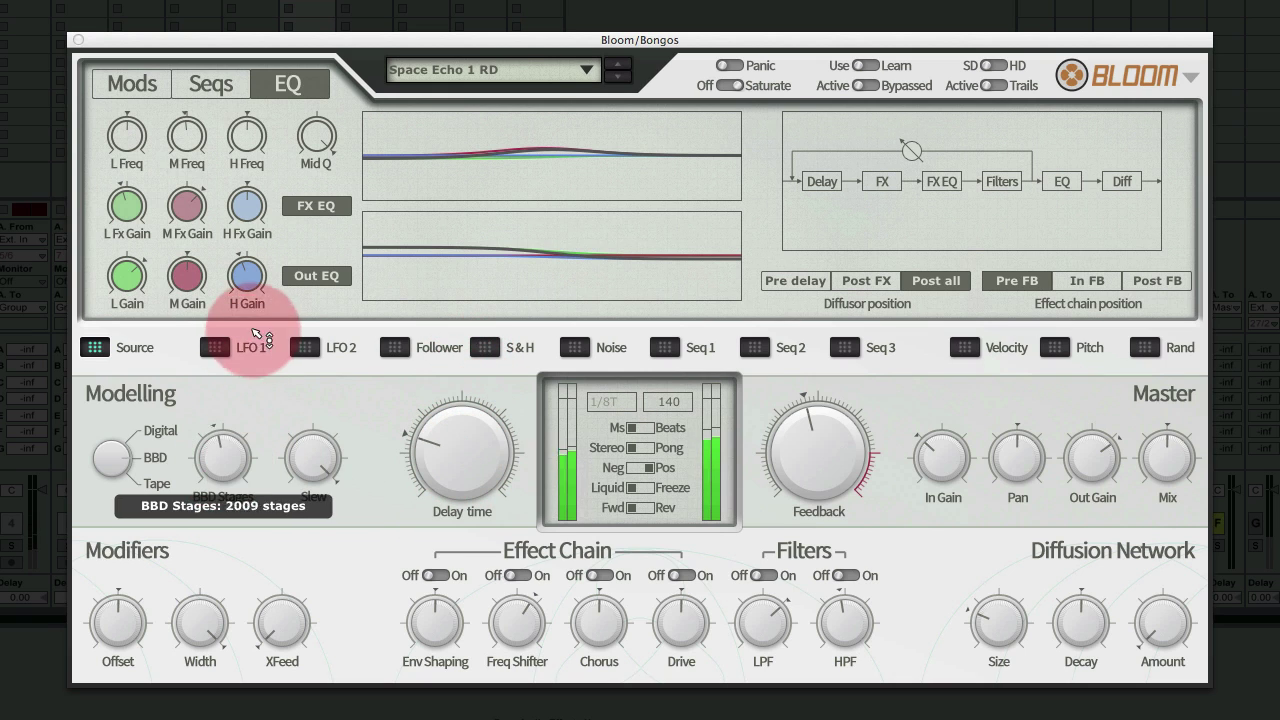
drag(433, 500, 476, 412)
click(310, 440)
drag(120, 450, 194, 581)
drag(457, 449, 380, 306)
click(318, 458)
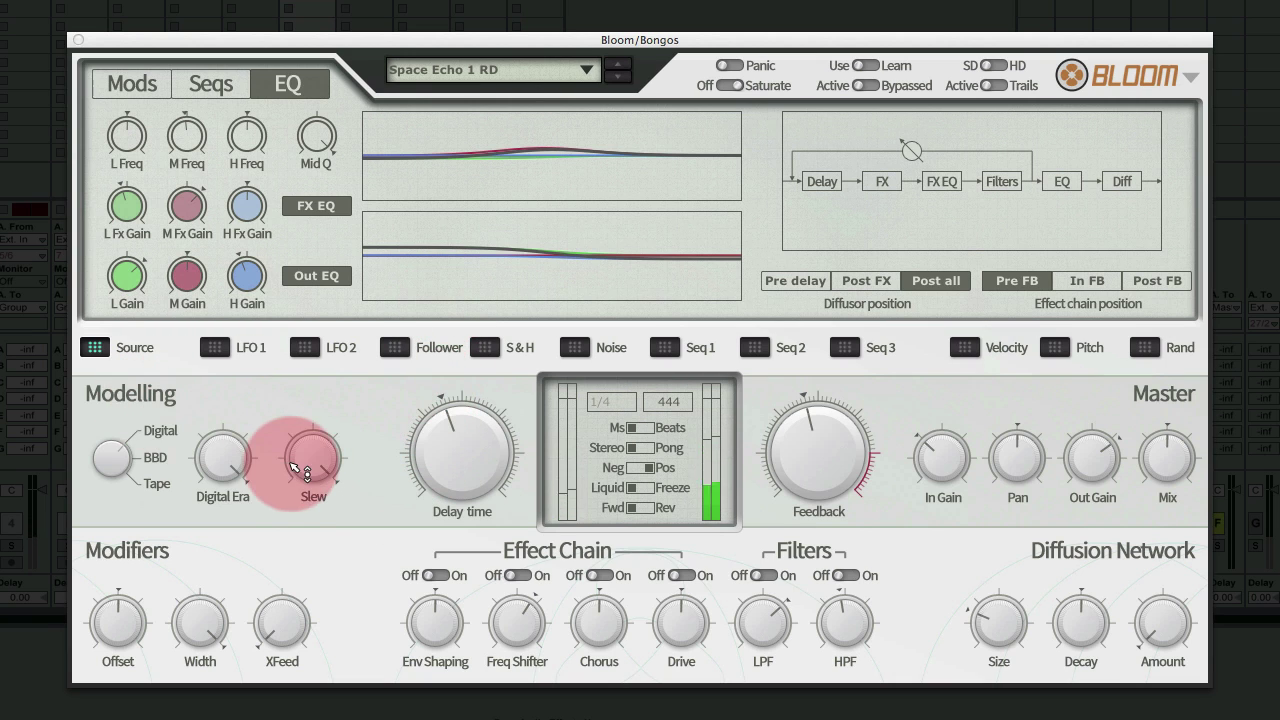
mouse_move(210, 458)
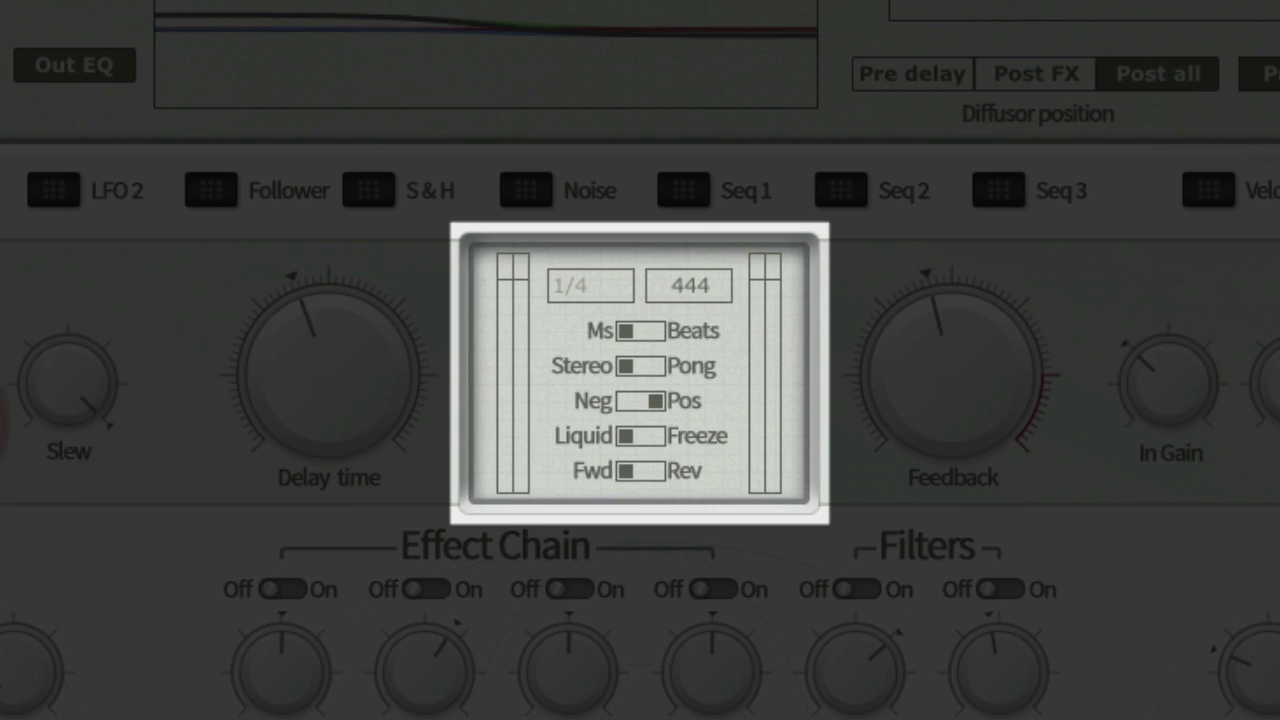
Enter a 500 ms delay time and switch the echoes to ping-pong
click(650, 332)
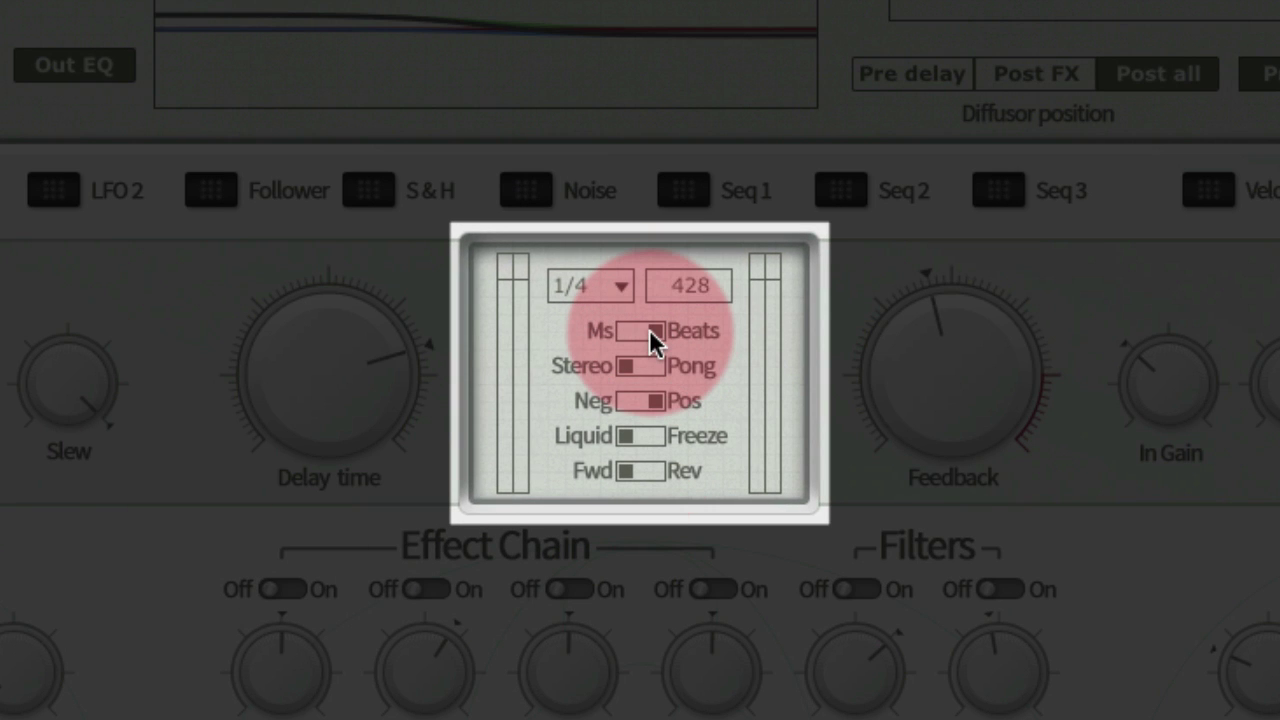
click(609, 290)
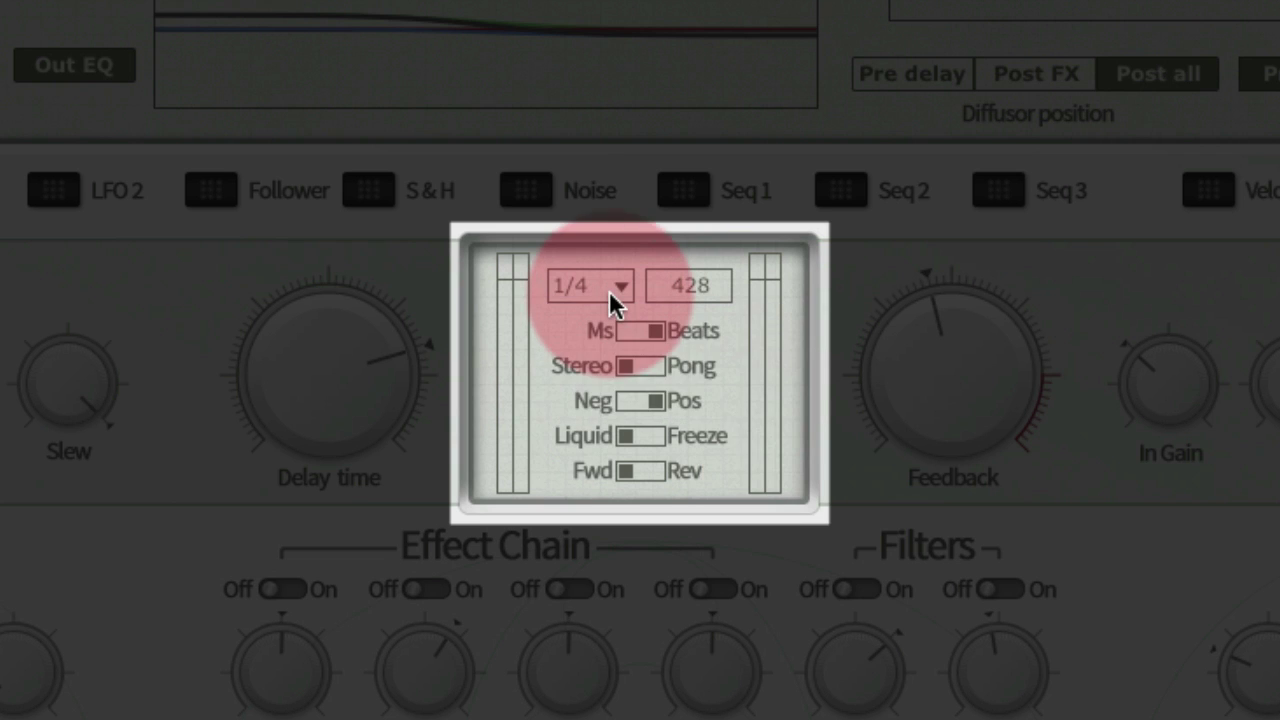
click(630, 327)
click(681, 284)
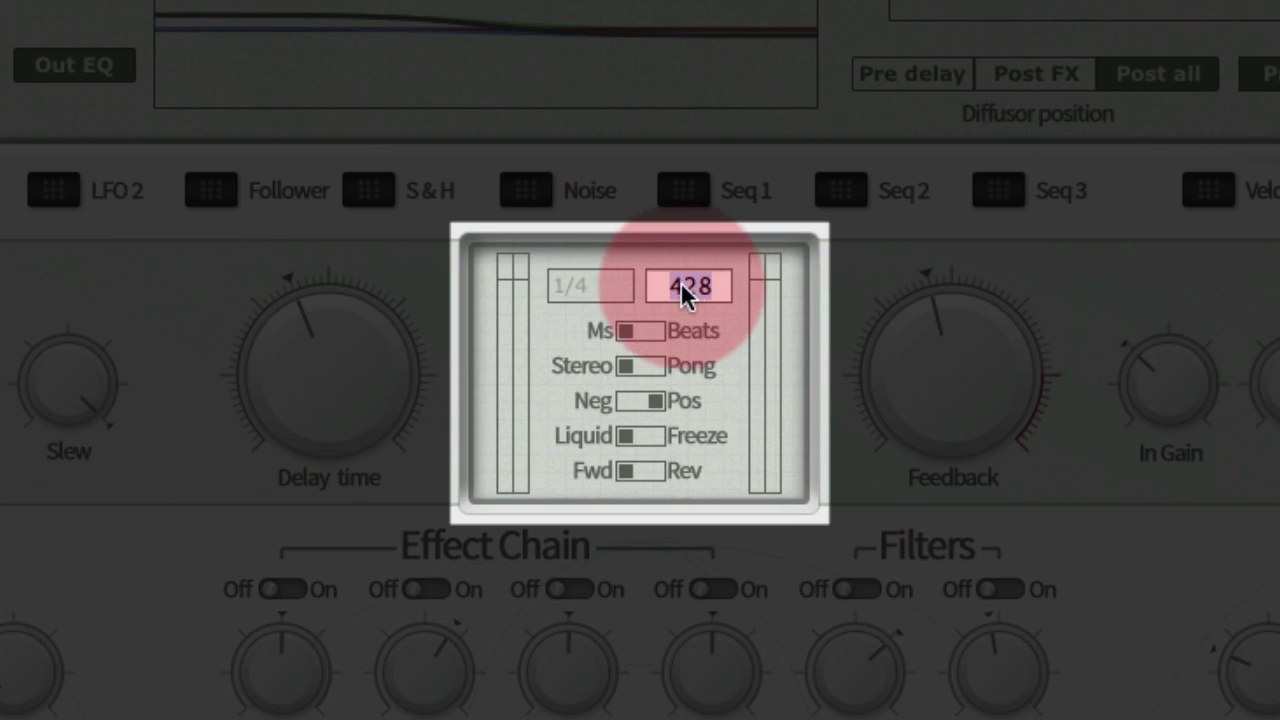
text(500)
key(Return)
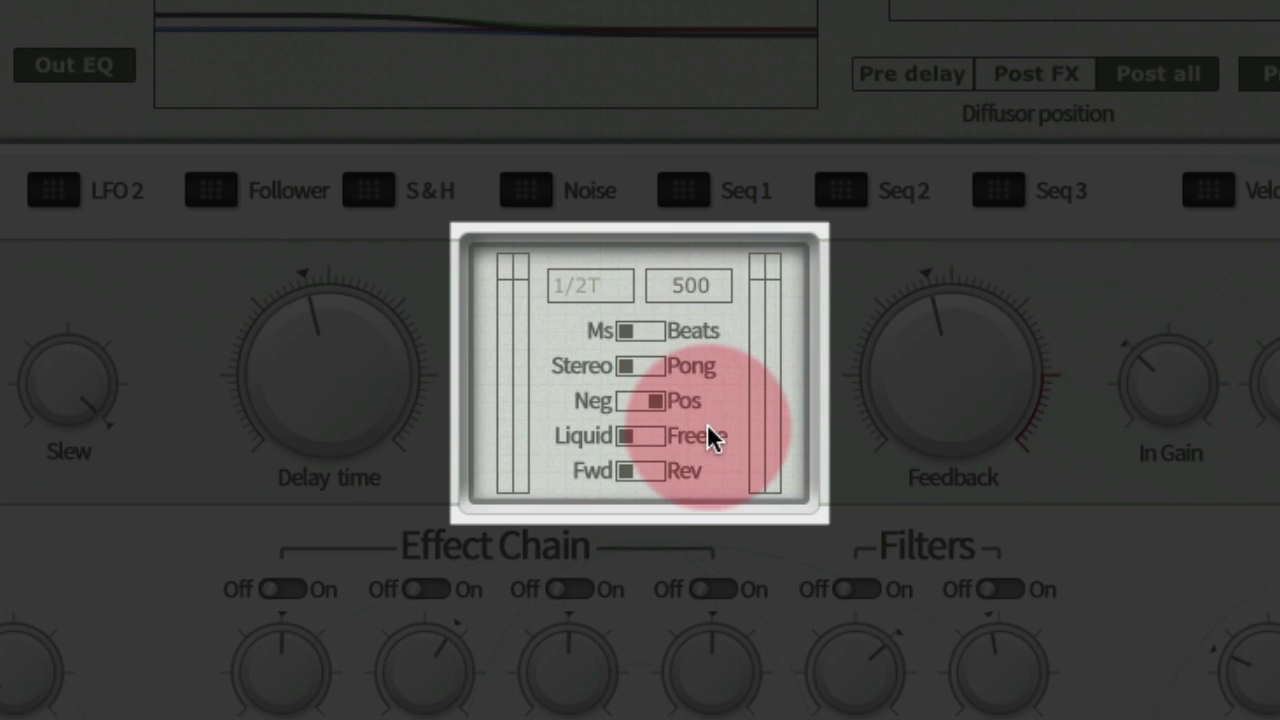
click(663, 364)
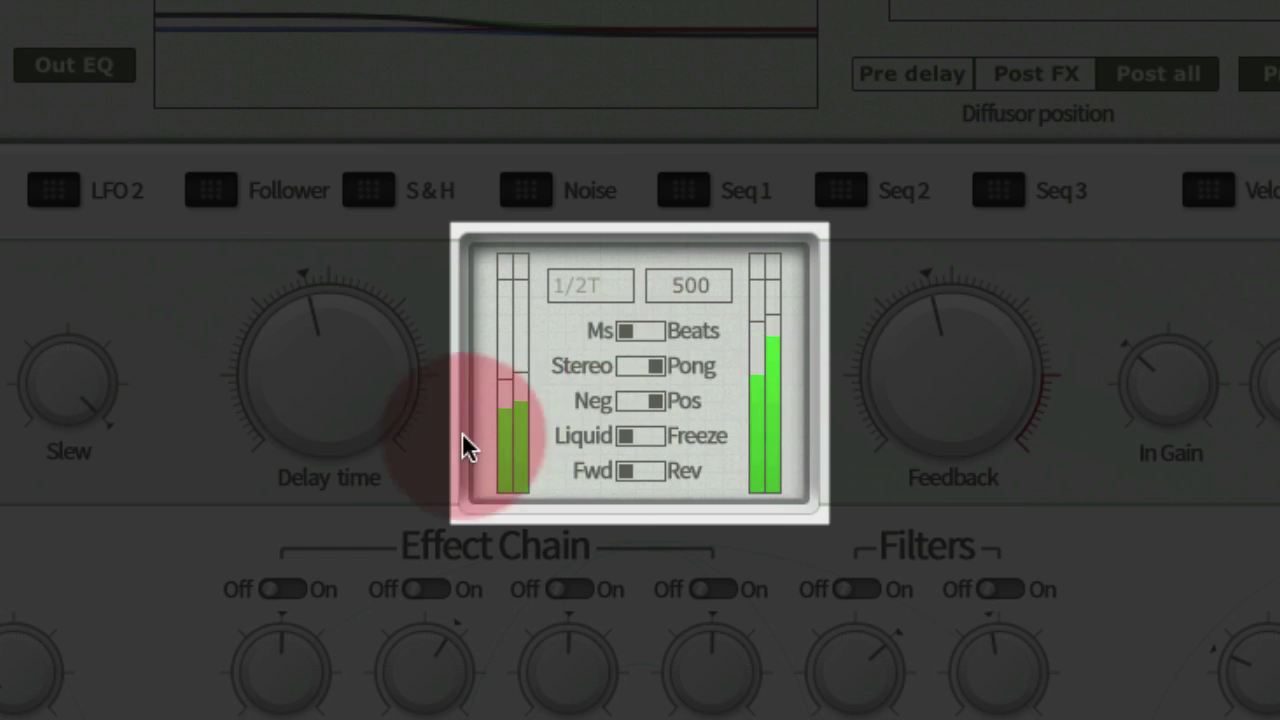
Pick the 1/16 beat division (107 ms) and switch Pong back to Stereo
click(638, 331)
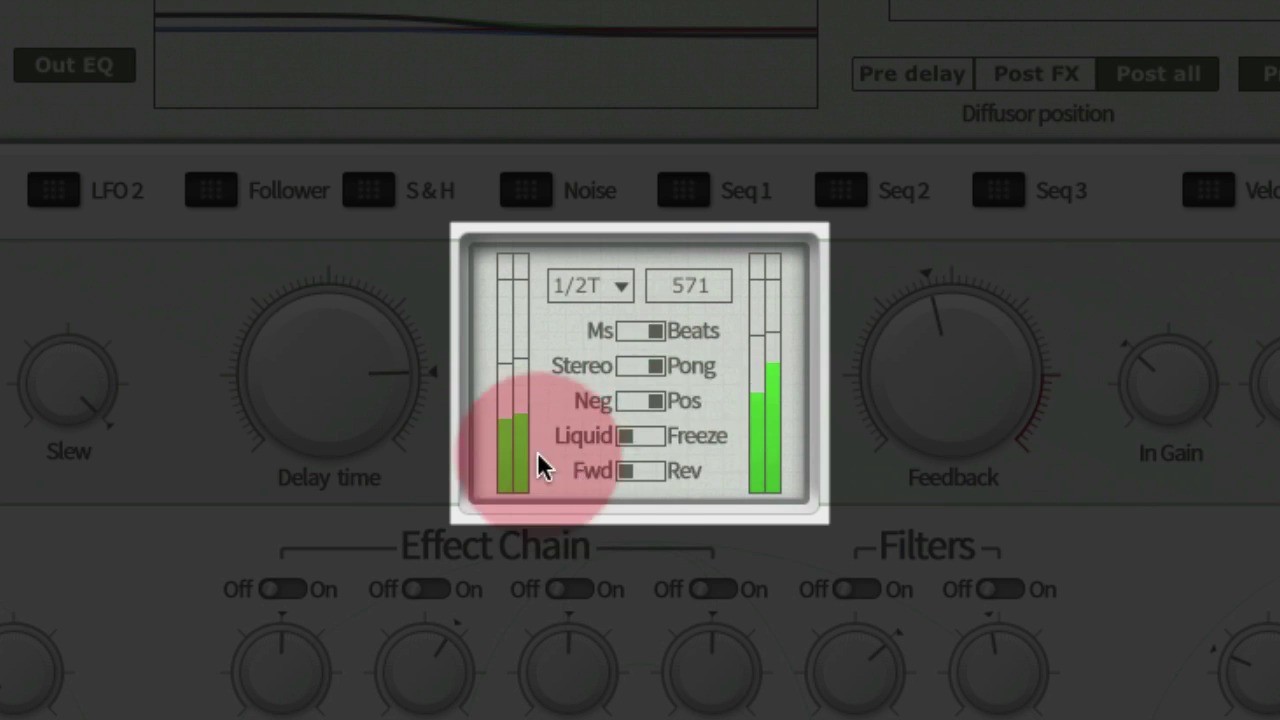
click(614, 285)
mouse_move(614, 330)
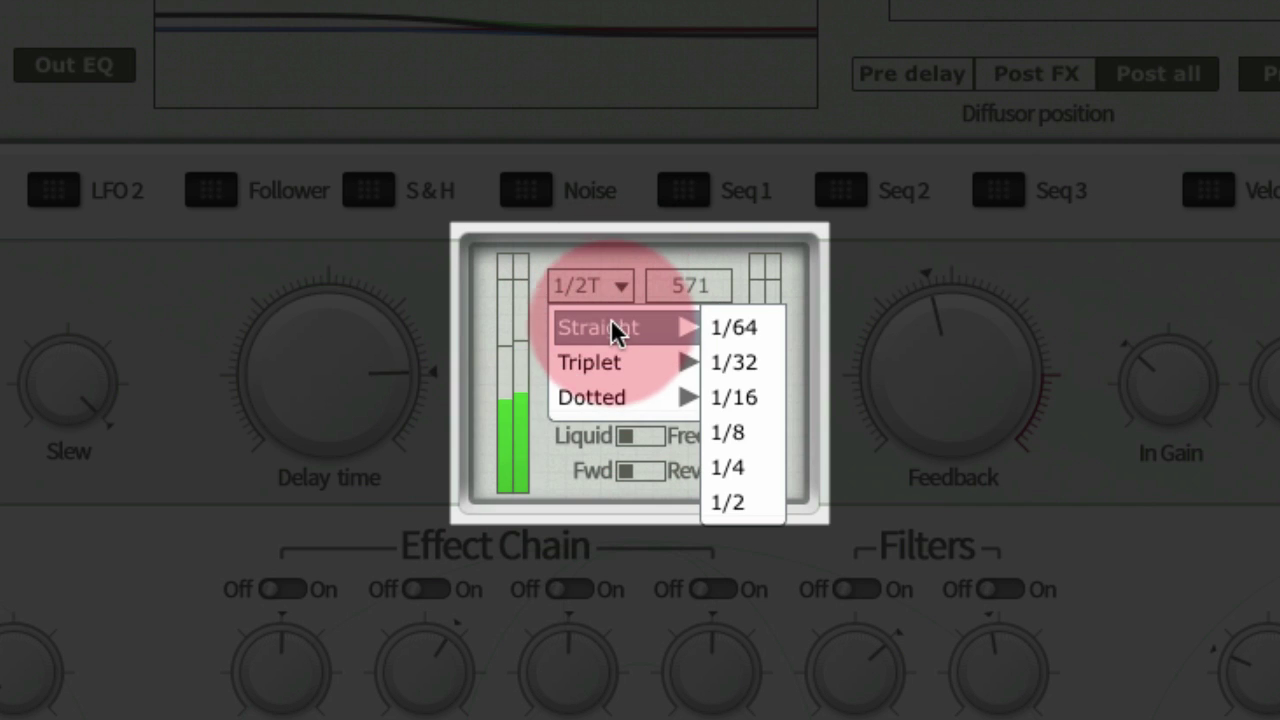
click(763, 399)
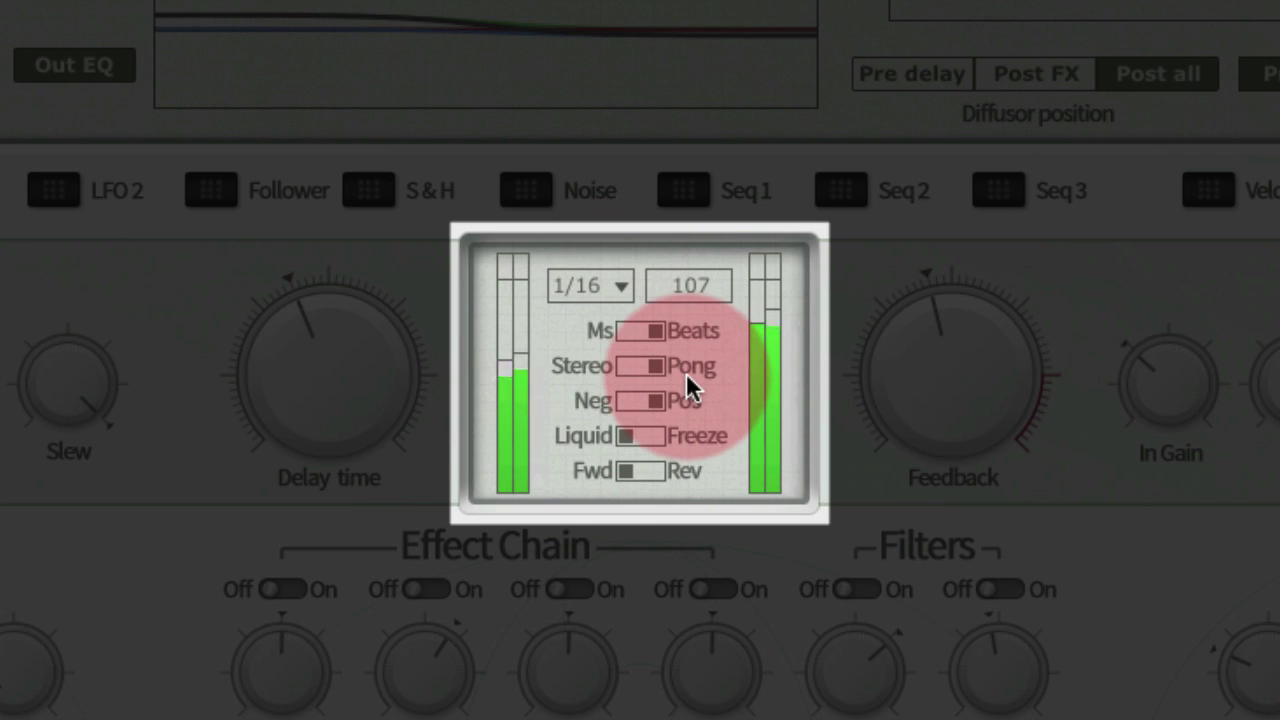
click(628, 366)
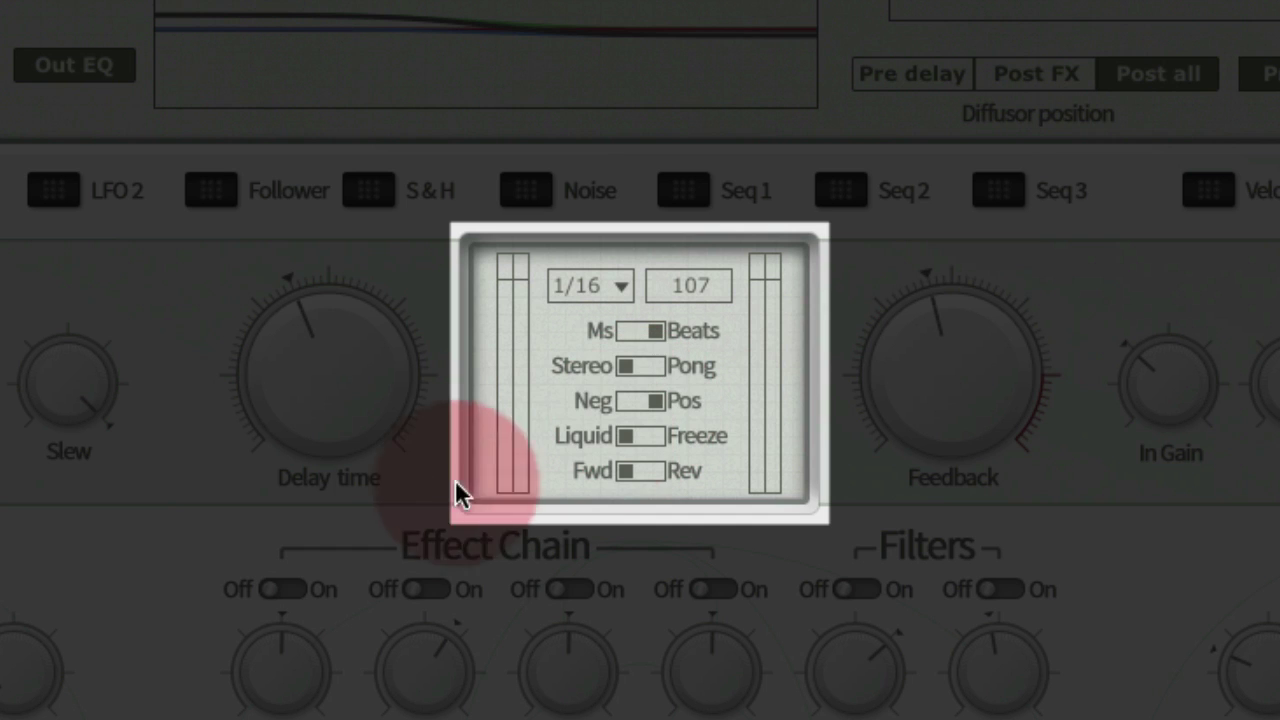
Try very short millisecond delays of 5–8 ms with feedback around 71%
mouse_move(338, 388)
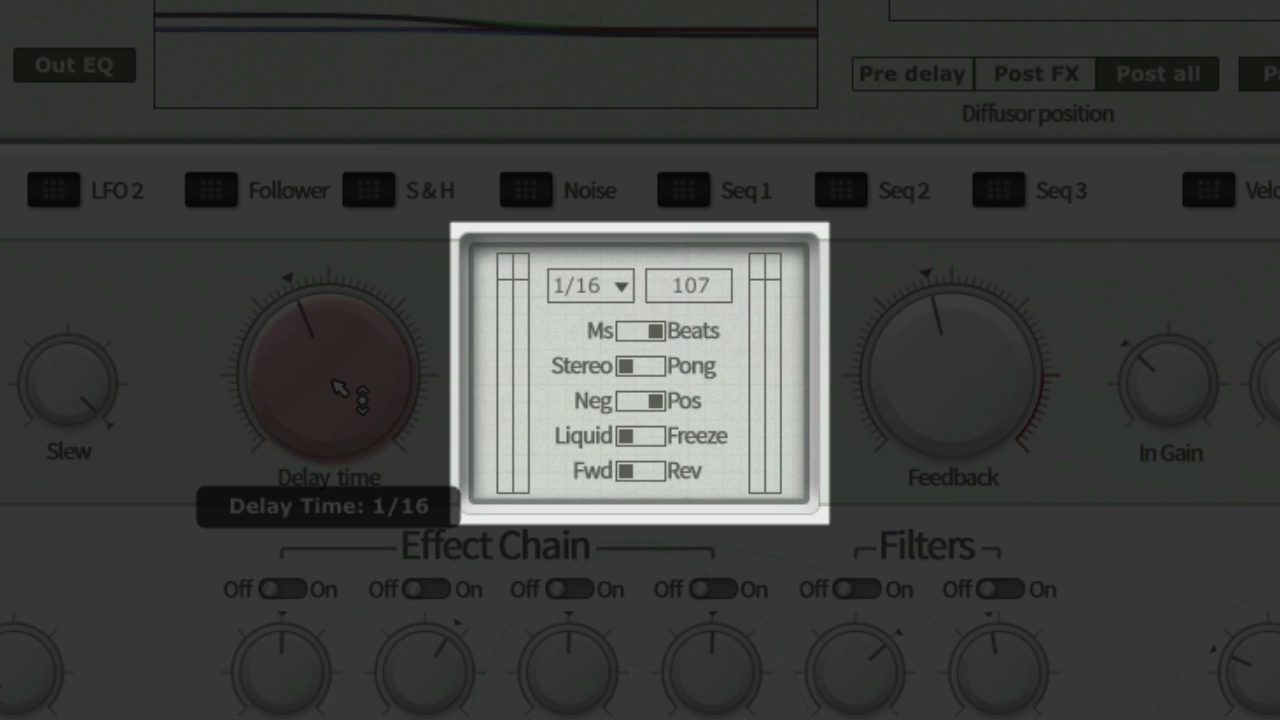
drag(338, 388, 340, 690)
click(623, 336)
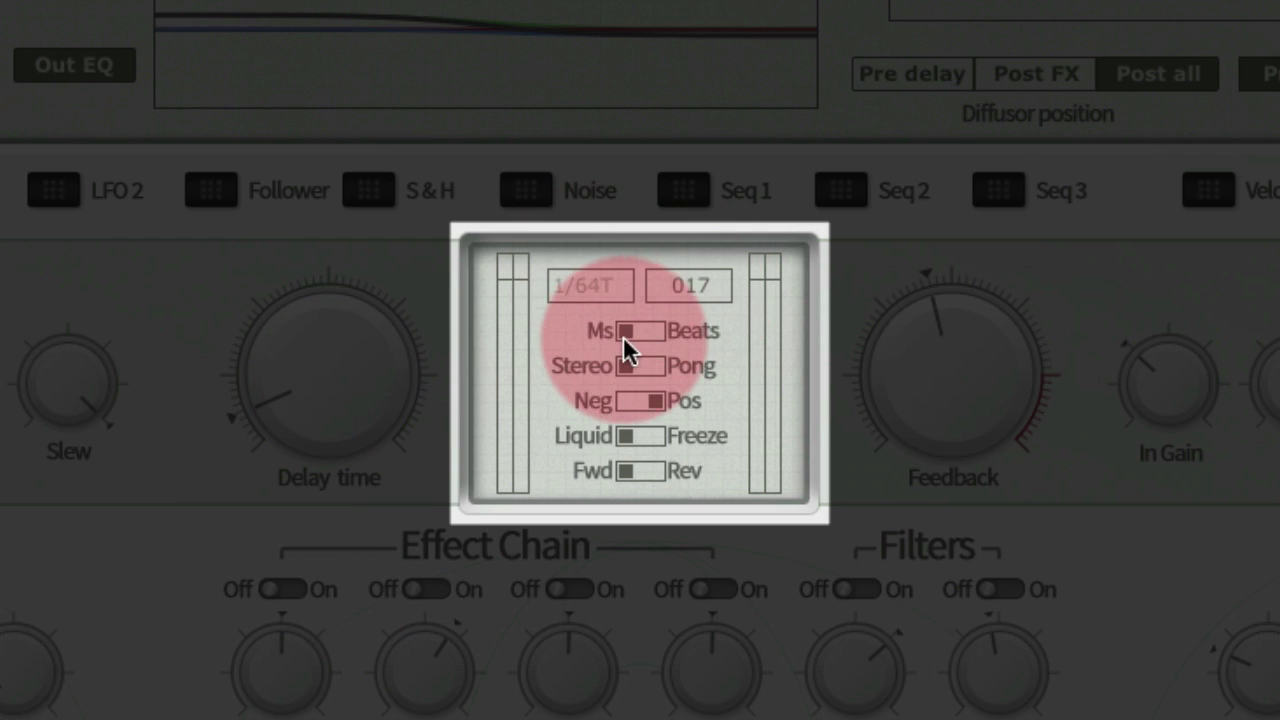
drag(337, 429, 345, 450)
click(1000, 402)
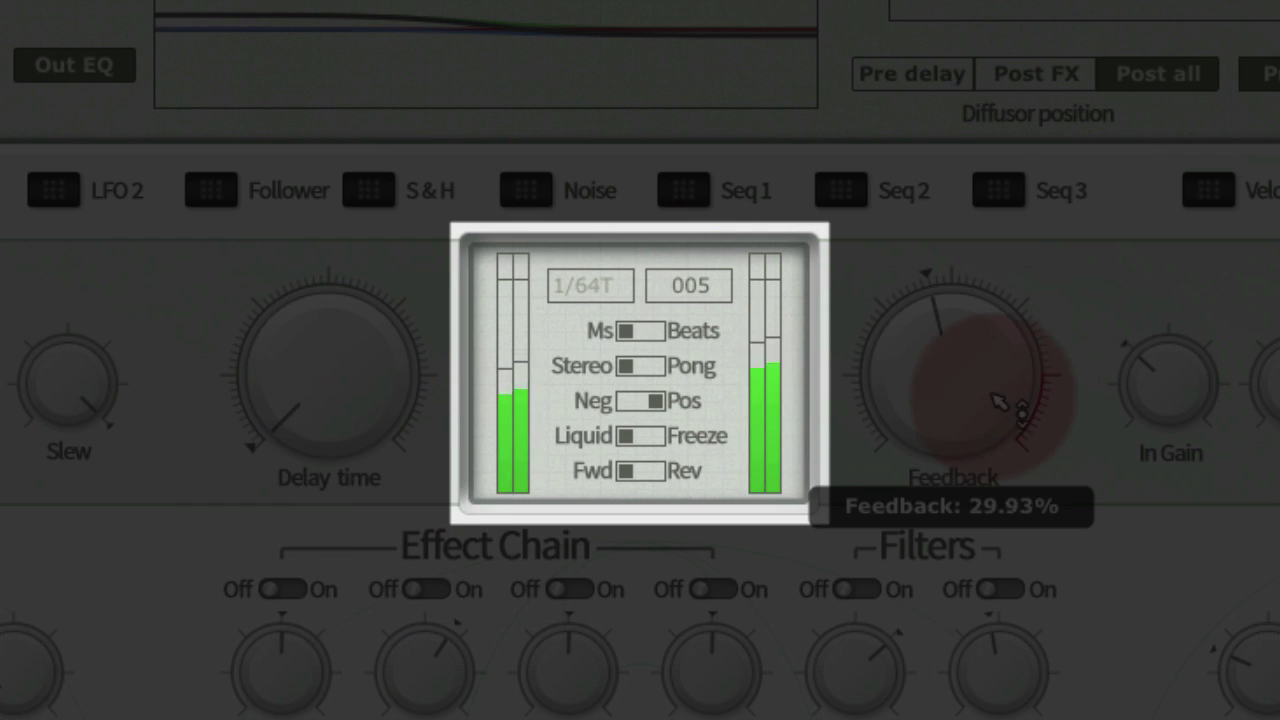
drag(1000, 402, 957, 288)
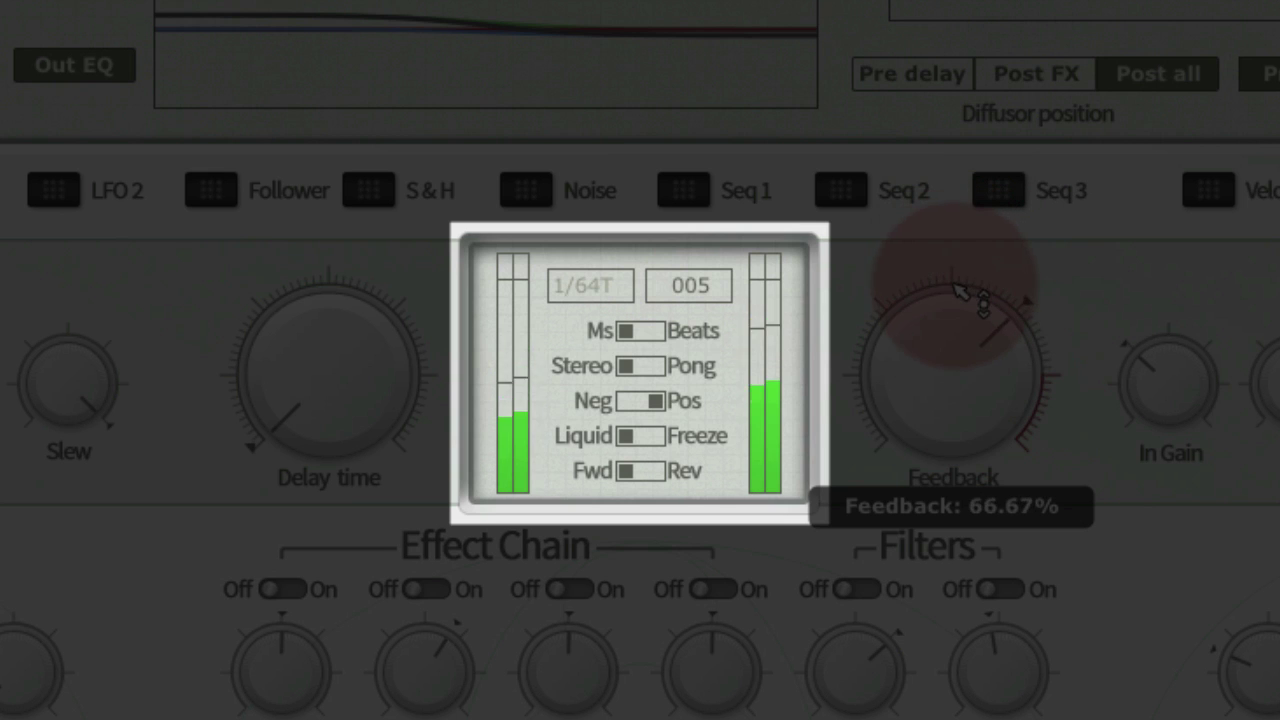
mouse_move(391, 349)
mouse_down()
mouse_move(400, 337)
mouse_move(383, 336)
mouse_up()
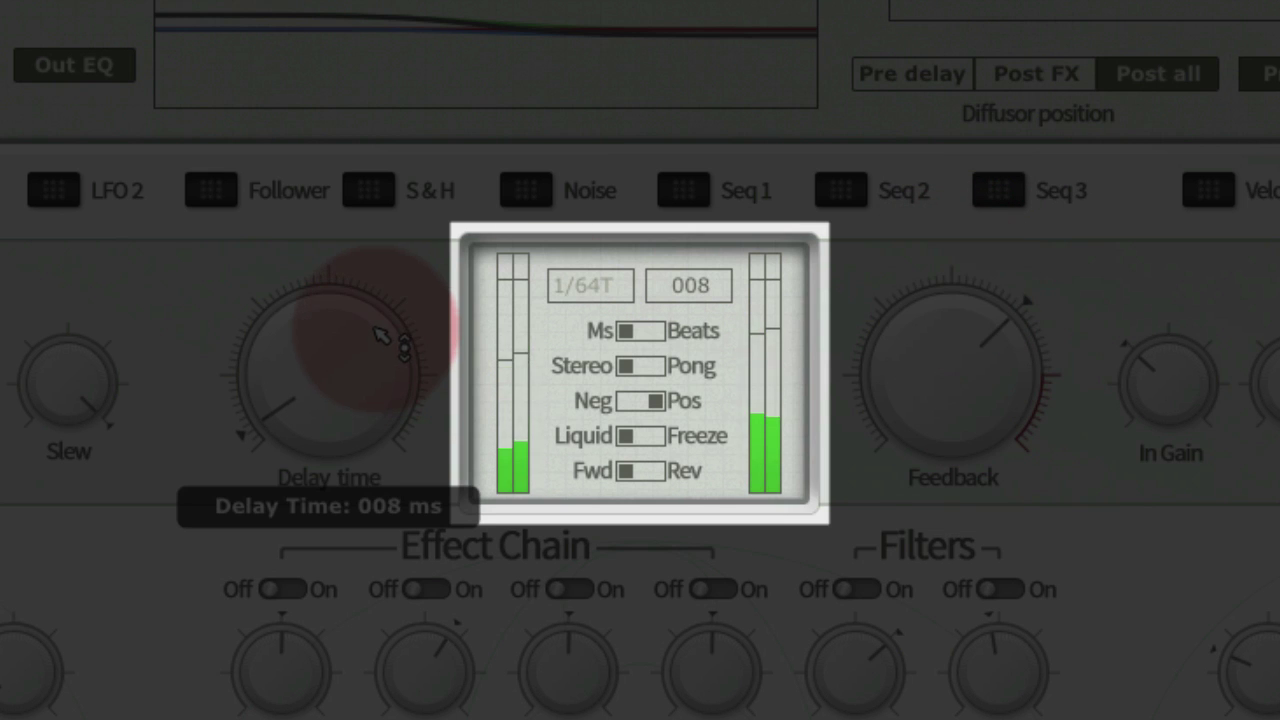
drag(1000, 337, 963, 364)
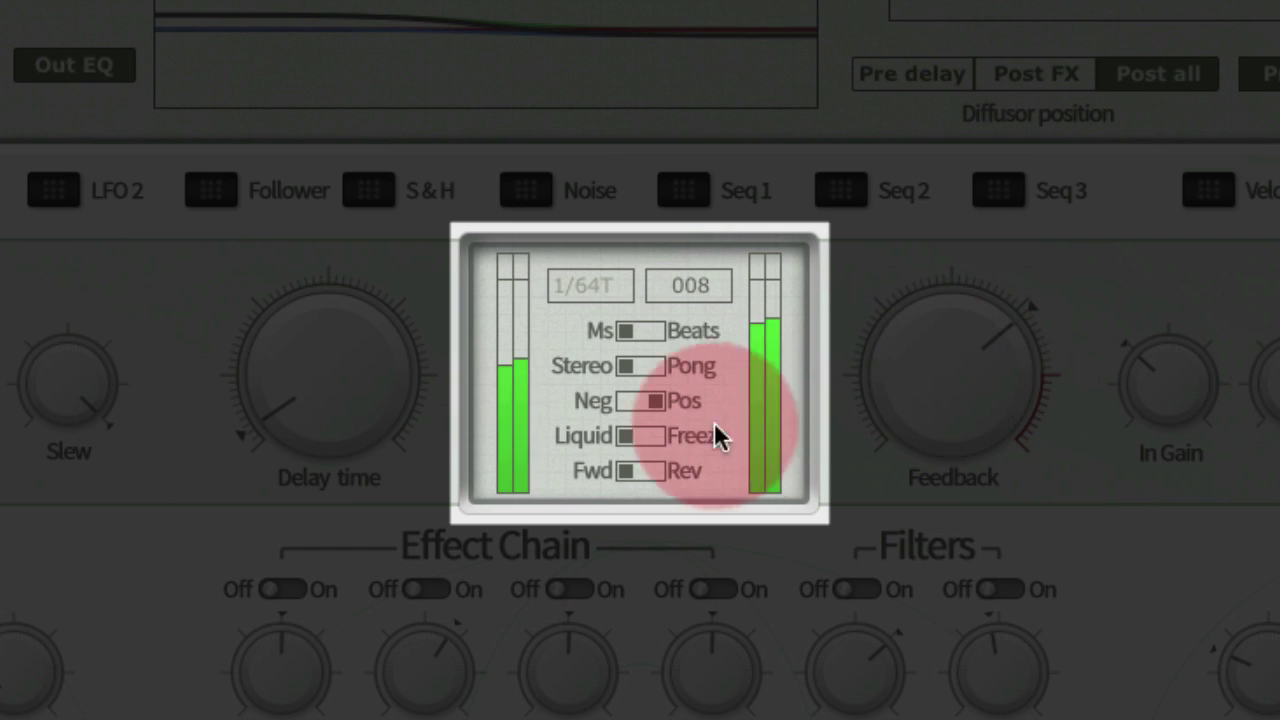
Audition Neg and Pos delay polarity at 25 ms, ending on Pos
click(631, 402)
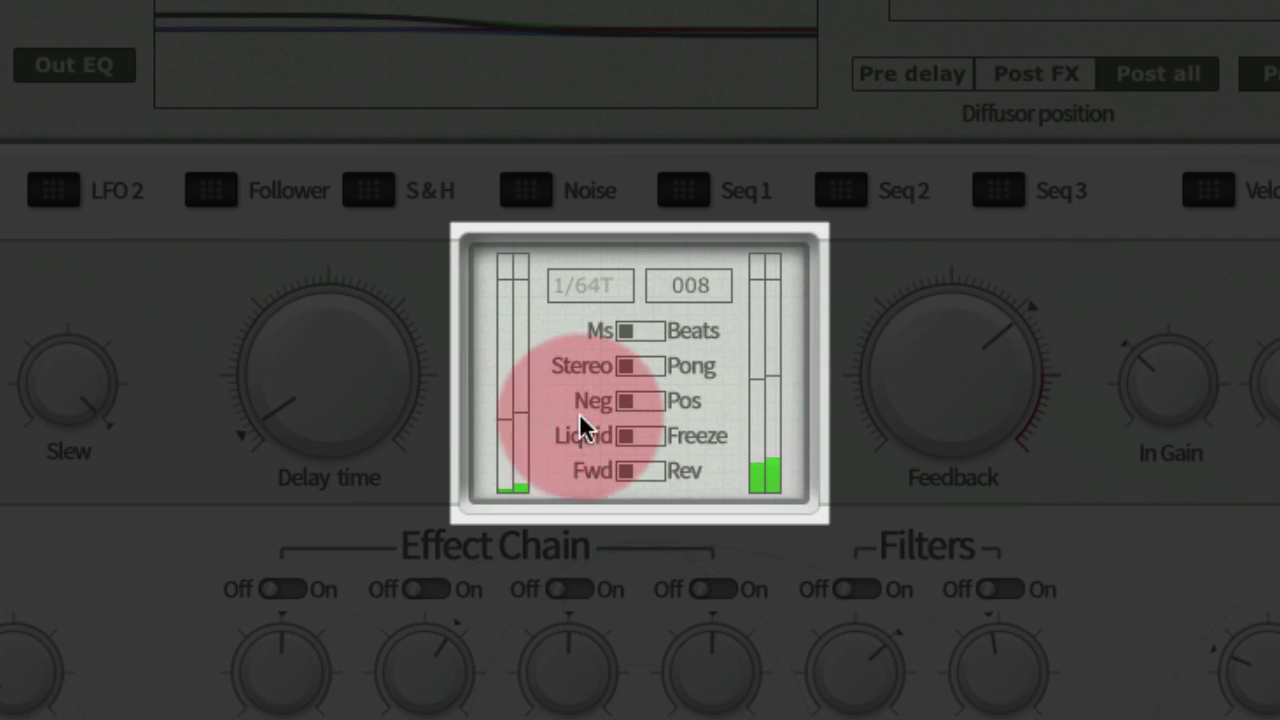
drag(335, 338, 318, 398)
click(654, 402)
click(640, 401)
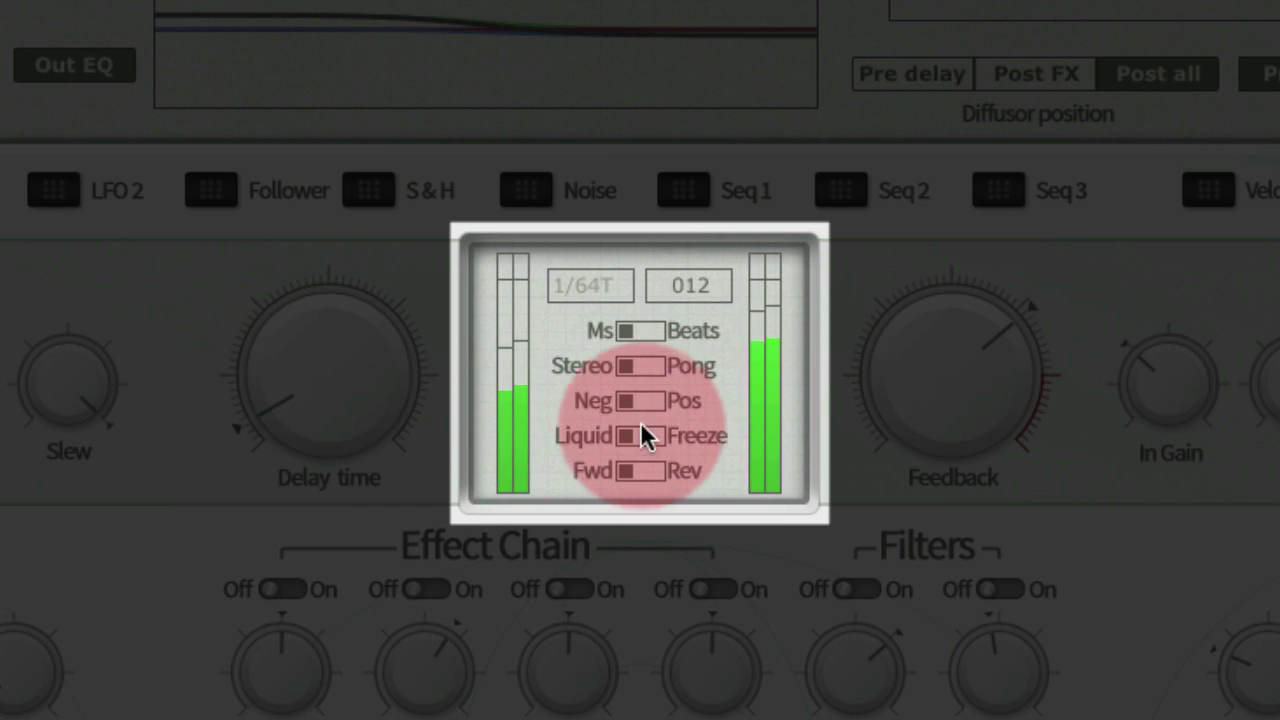
click(651, 404)
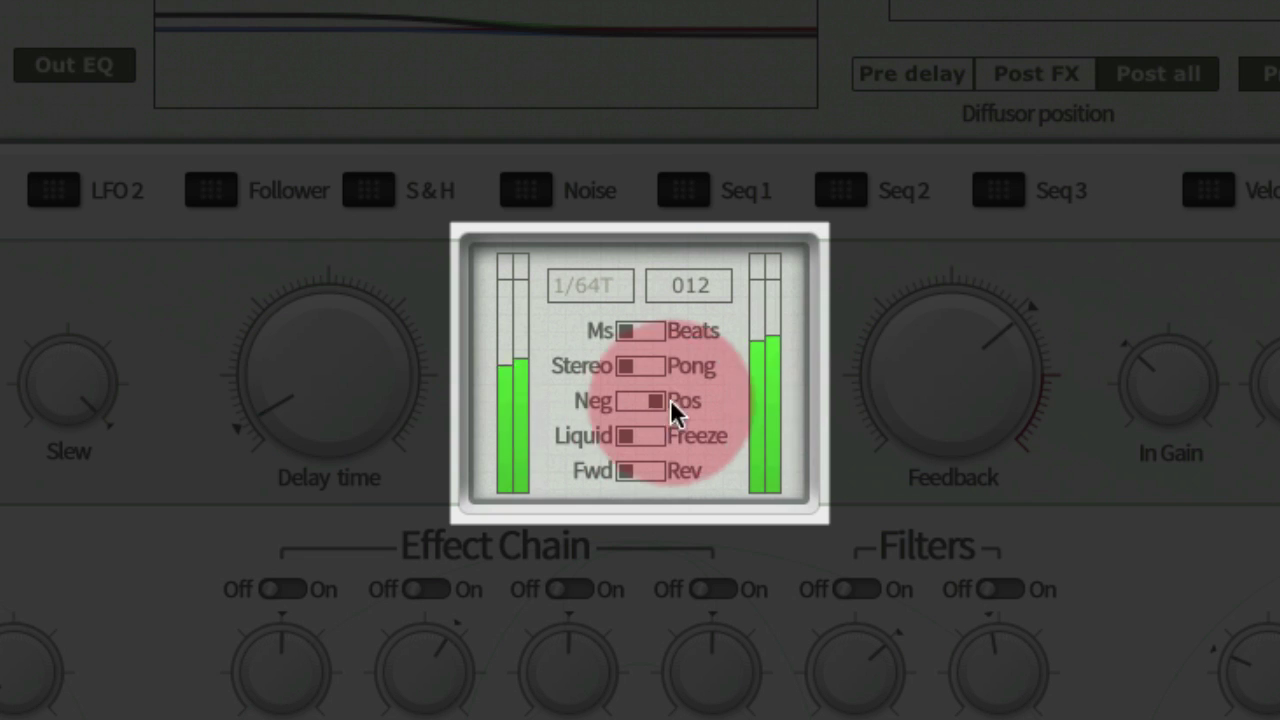
Return to beat sync at a 1/8 note with feedback lowered to about 17%
click(643, 330)
click(285, 410)
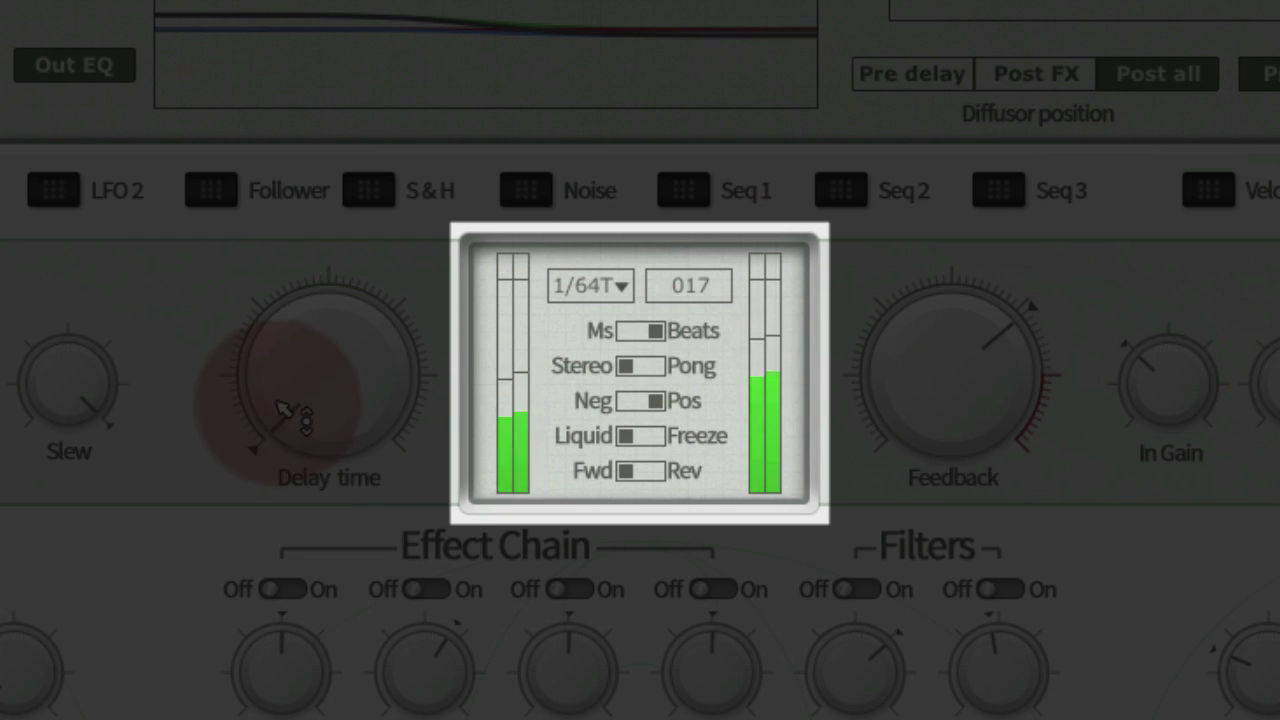
drag(285, 410, 278, 100)
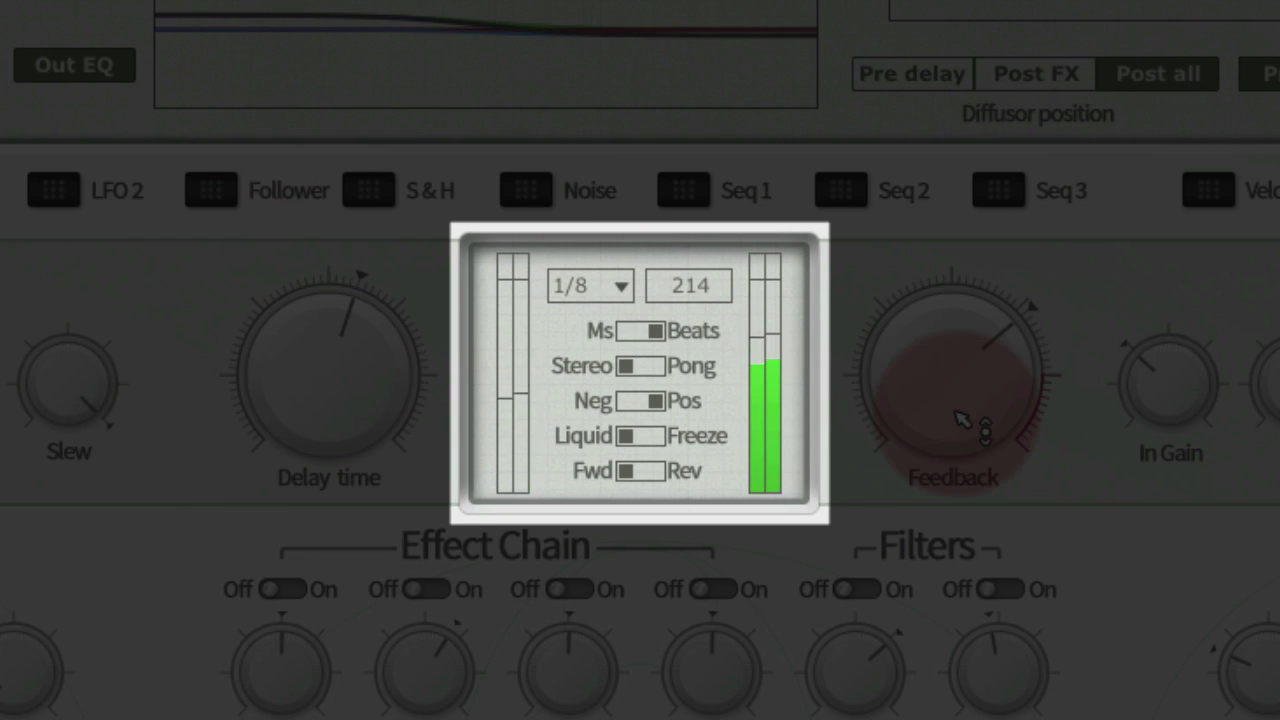
drag(960, 418, 871, 262)
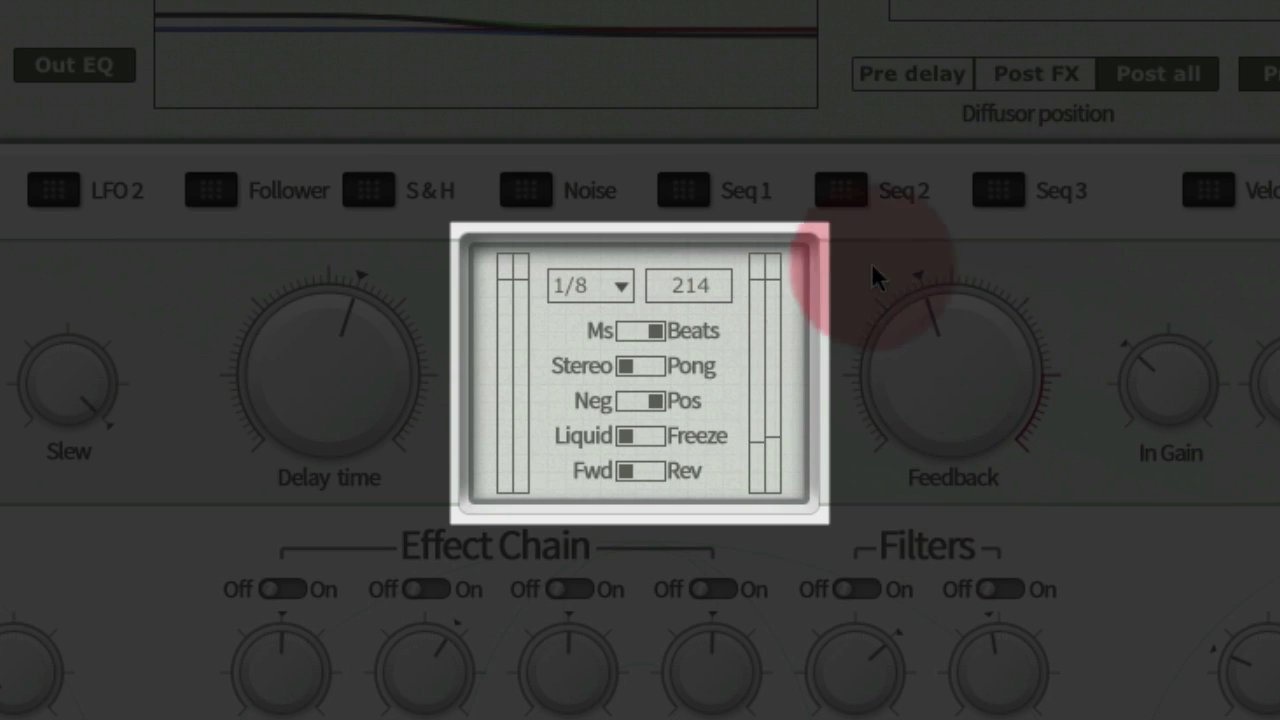
Freeze the delay, set it to 1/16D, then unfreeze and raise feedback to about 68.69%
drag(615, 432, 658, 432)
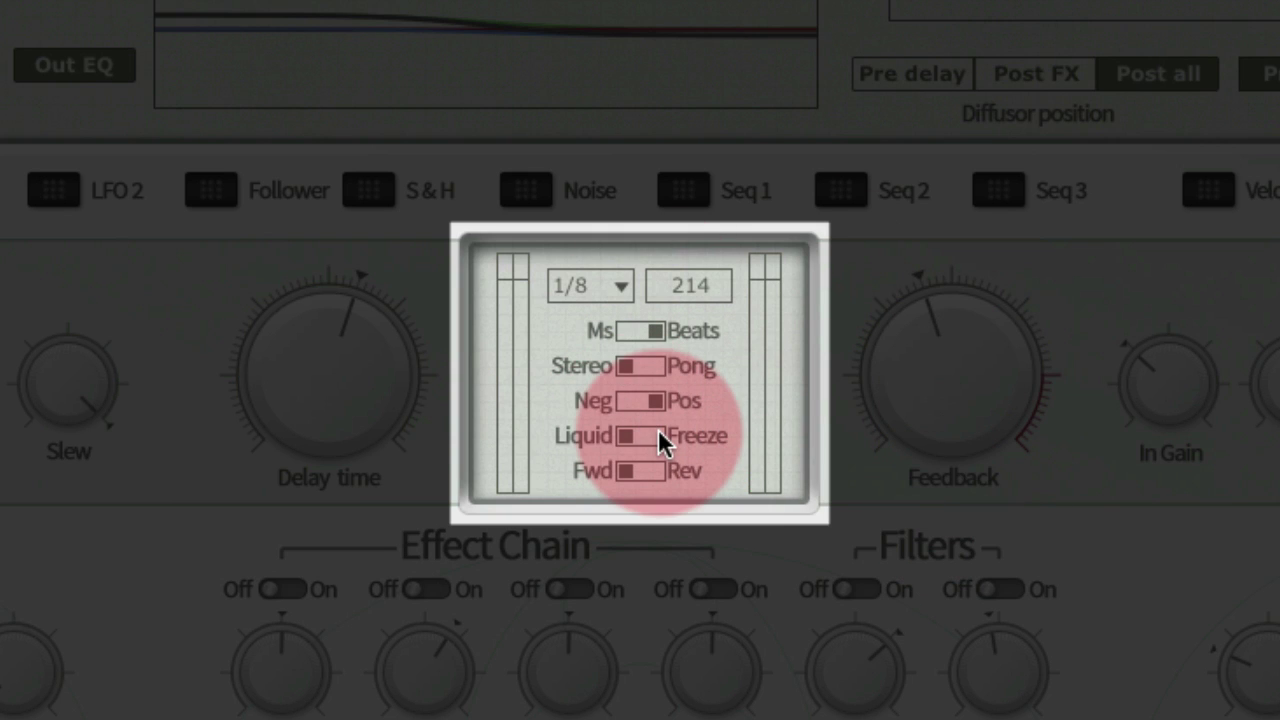
drag(914, 365, 986, 215)
click(658, 465)
click(663, 441)
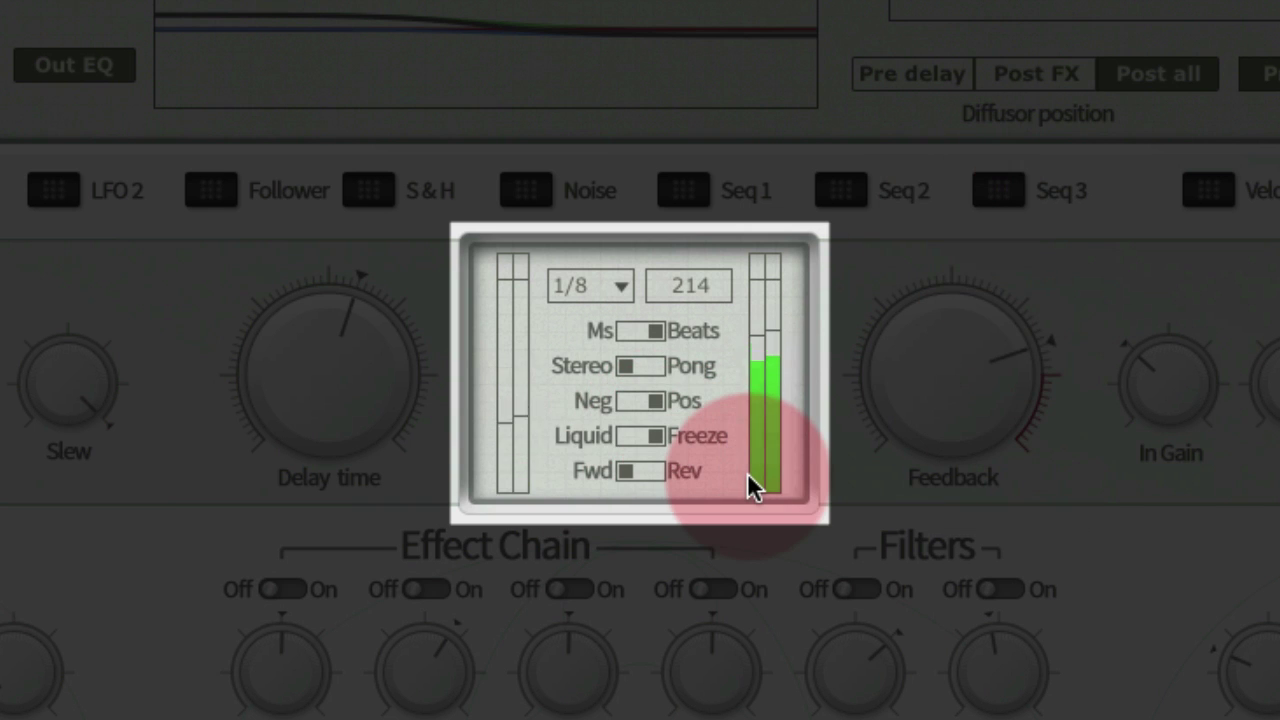
mouse_move(316, 322)
mouse_down()
mouse_move(329, 394)
mouse_move(310, 447)
mouse_move(315, 500)
mouse_move(330, 580)
mouse_move(360, 630)
mouse_move(349, 380)
mouse_move(329, 333)
mouse_up()
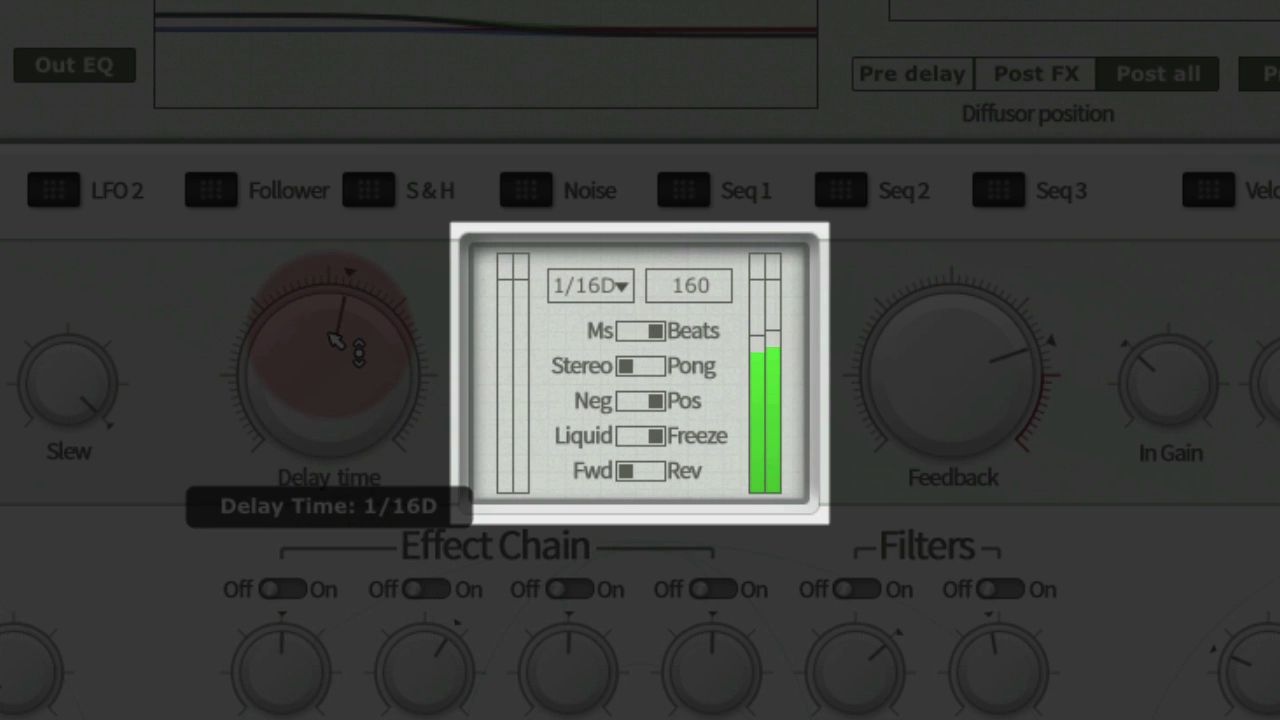
click(638, 434)
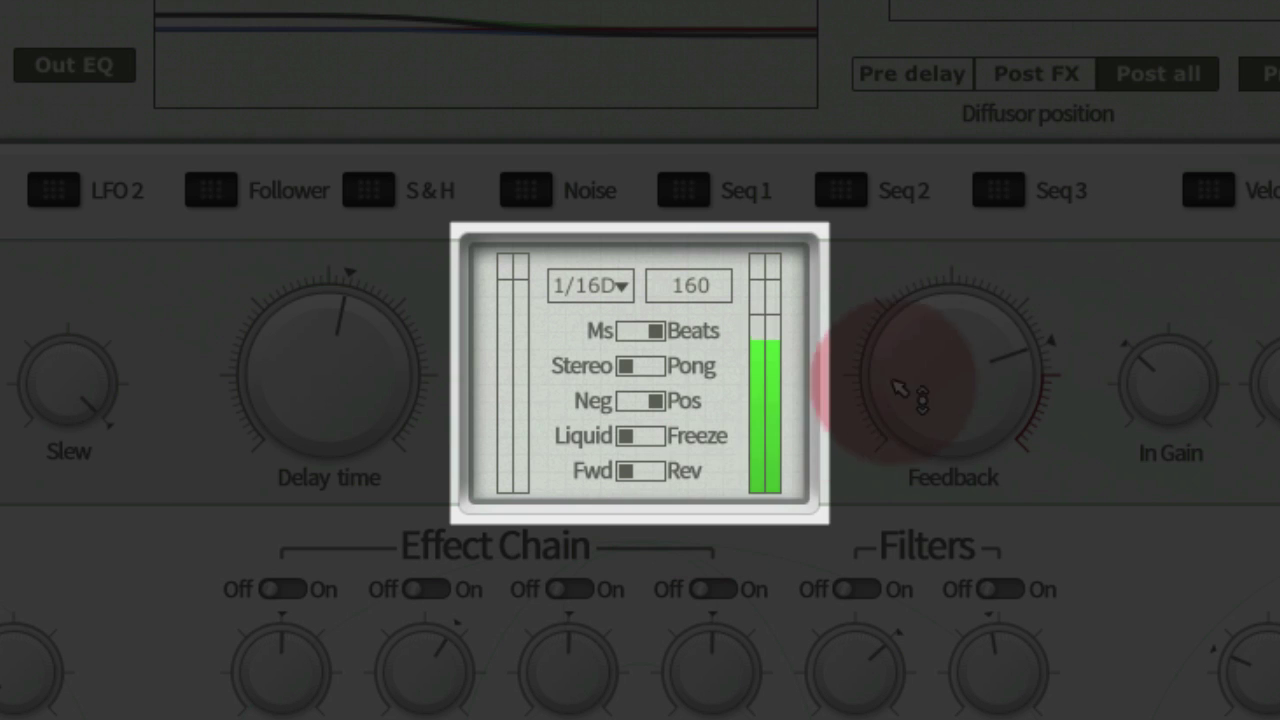
drag(900, 388, 930, 493)
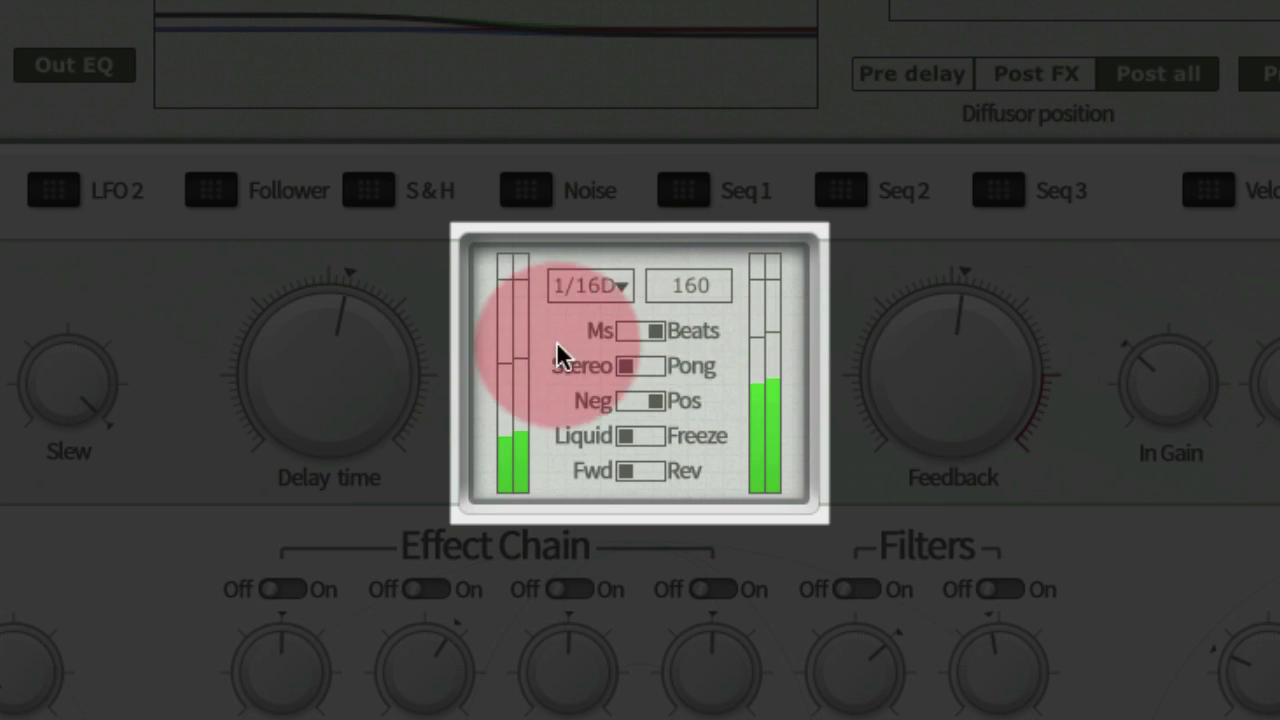
Set the delay back to 1/8 (214 ms), briefly try Rev, then return to Fwd
drag(357, 425, 357, 412)
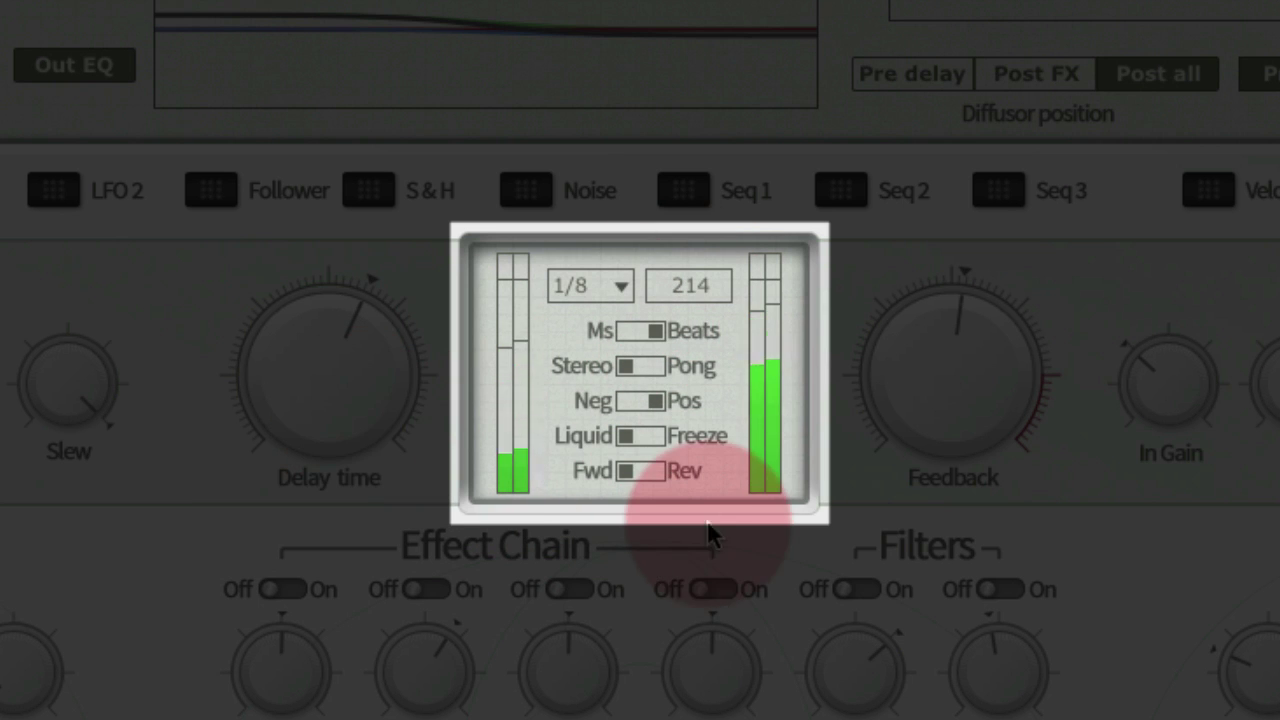
click(654, 470)
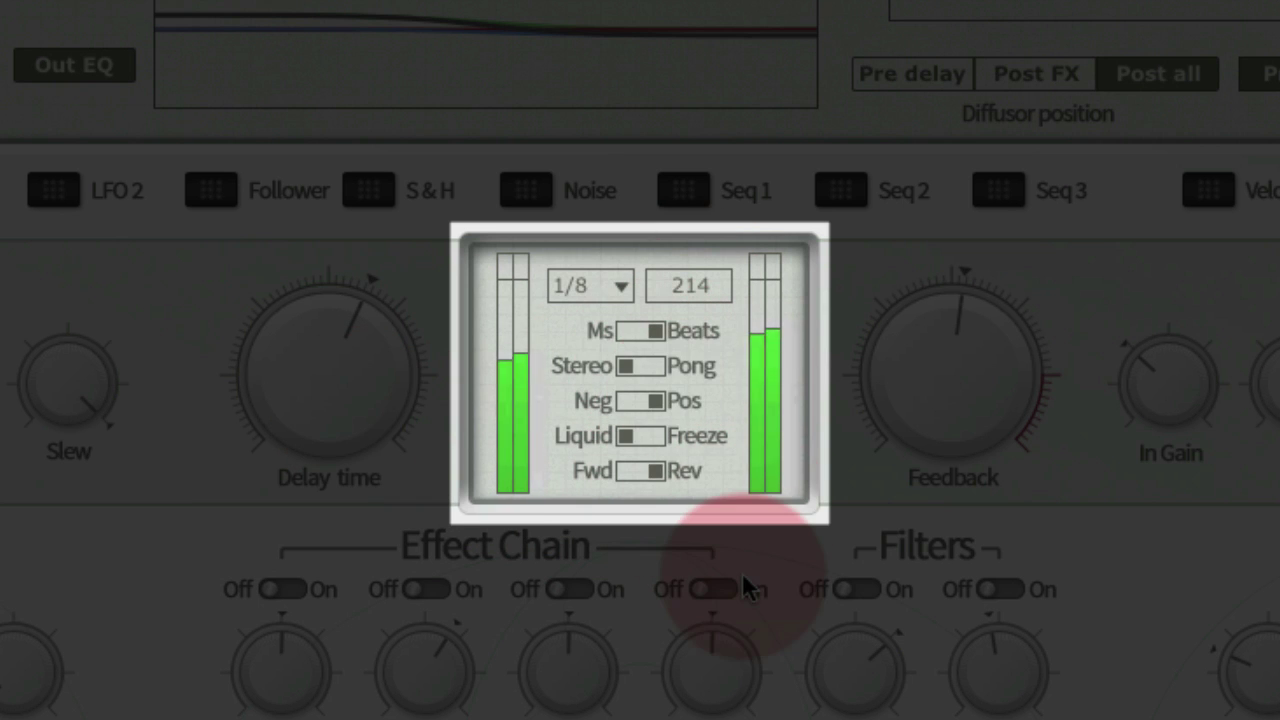
click(628, 472)
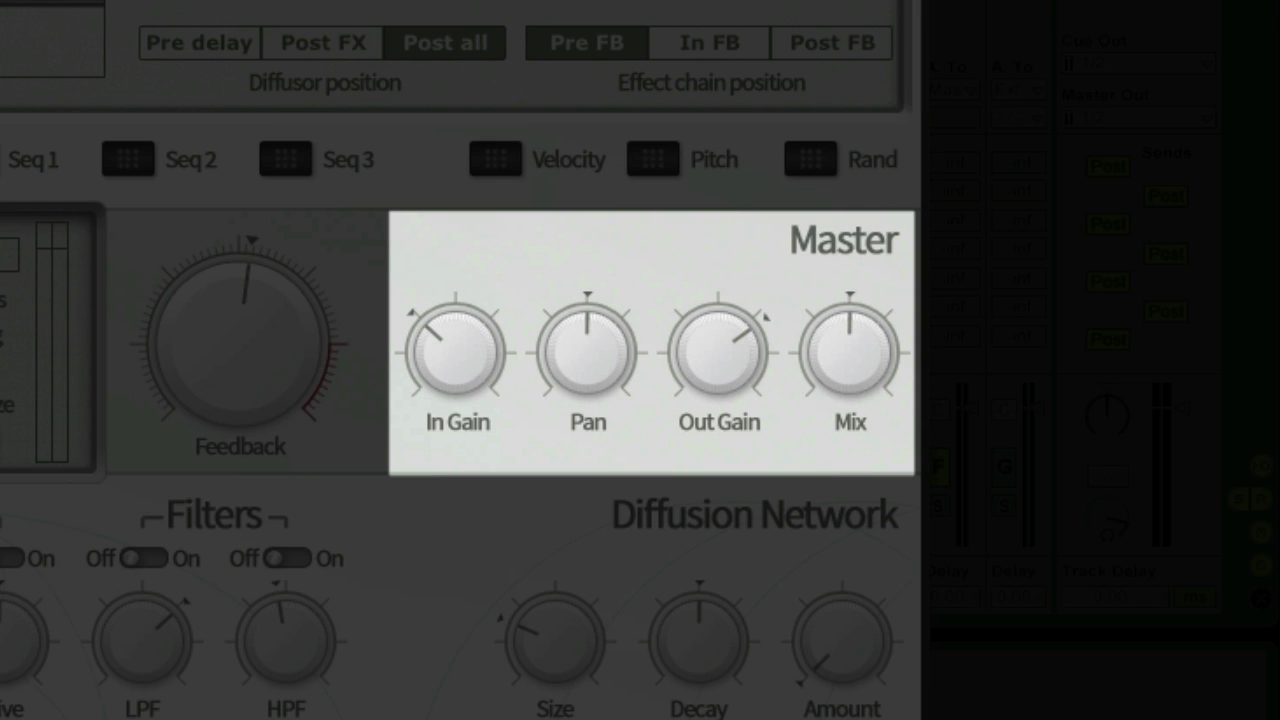
Raise input gain to 10.19dB and adjust output gain to -7.59dB
drag(466, 436, 623, 223)
drag(732, 335, 712, 522)
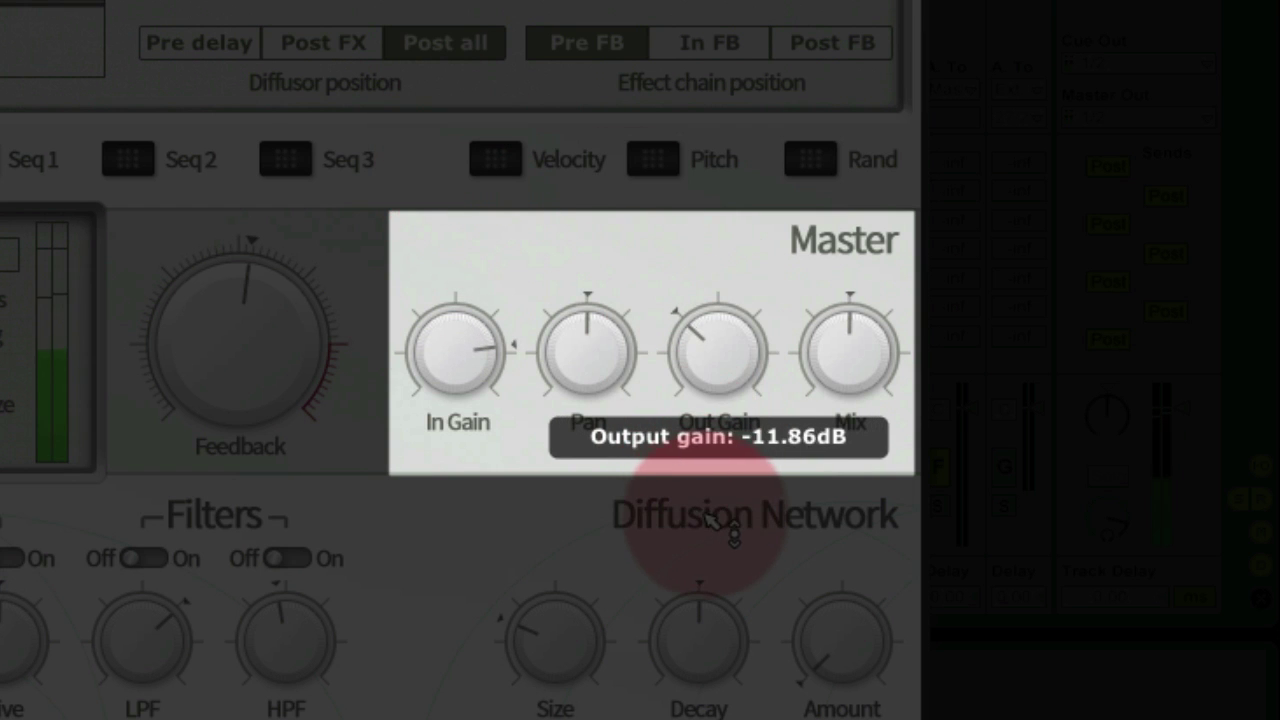
drag(708, 366, 737, 389)
click(471, 383)
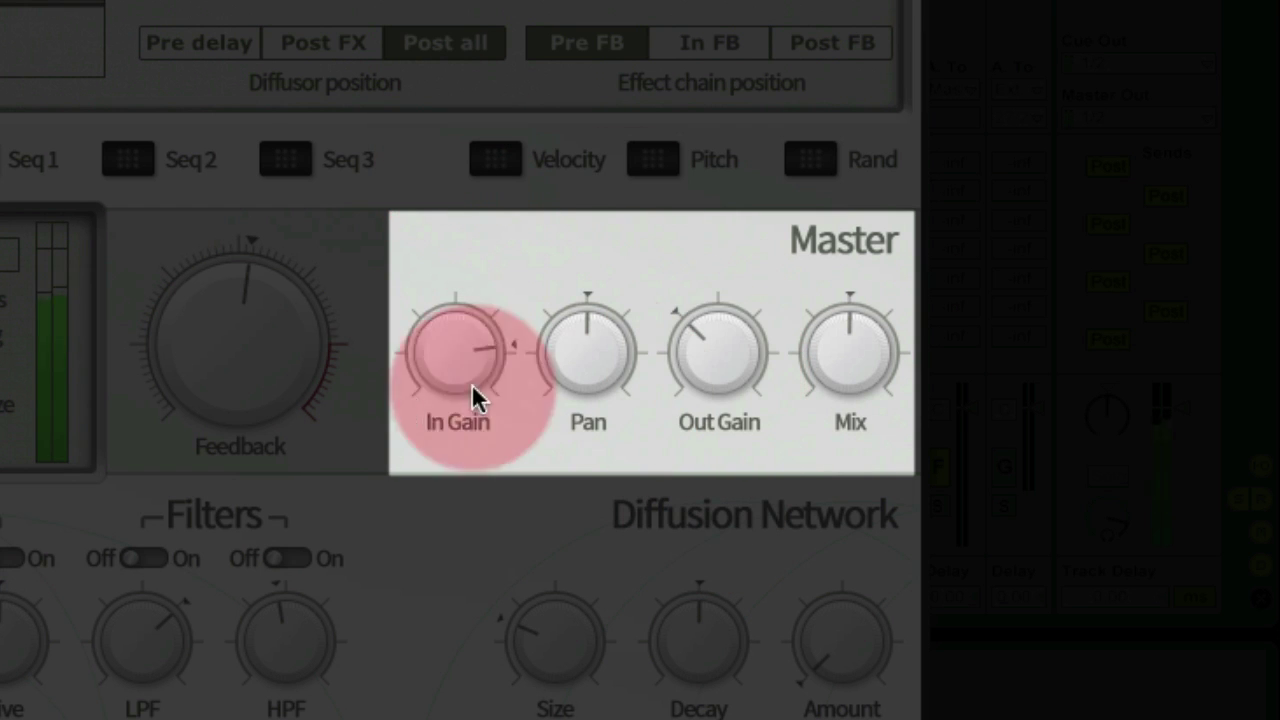
drag(471, 383, 640, 420)
drag(712, 372, 745, 345)
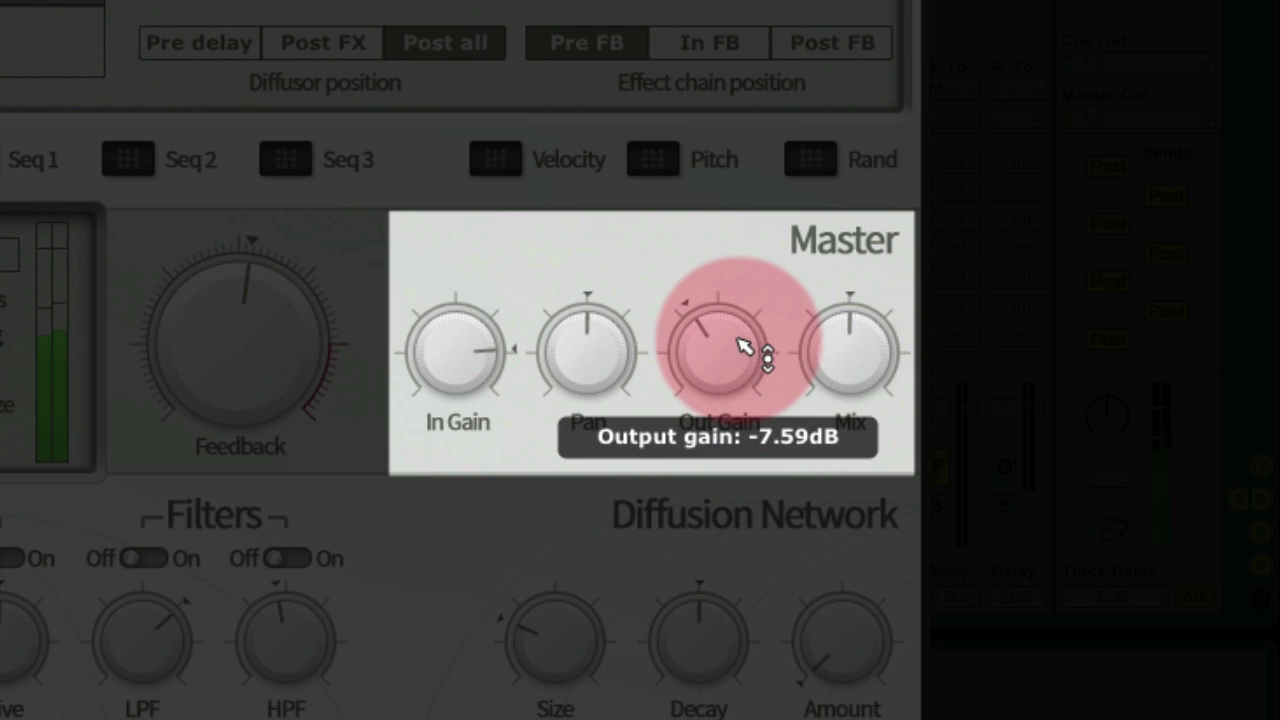
Lower input gain below -2.55dB, confirm pan at C, and set output gain to 4.16dB
click(531, 546)
click(457, 346)
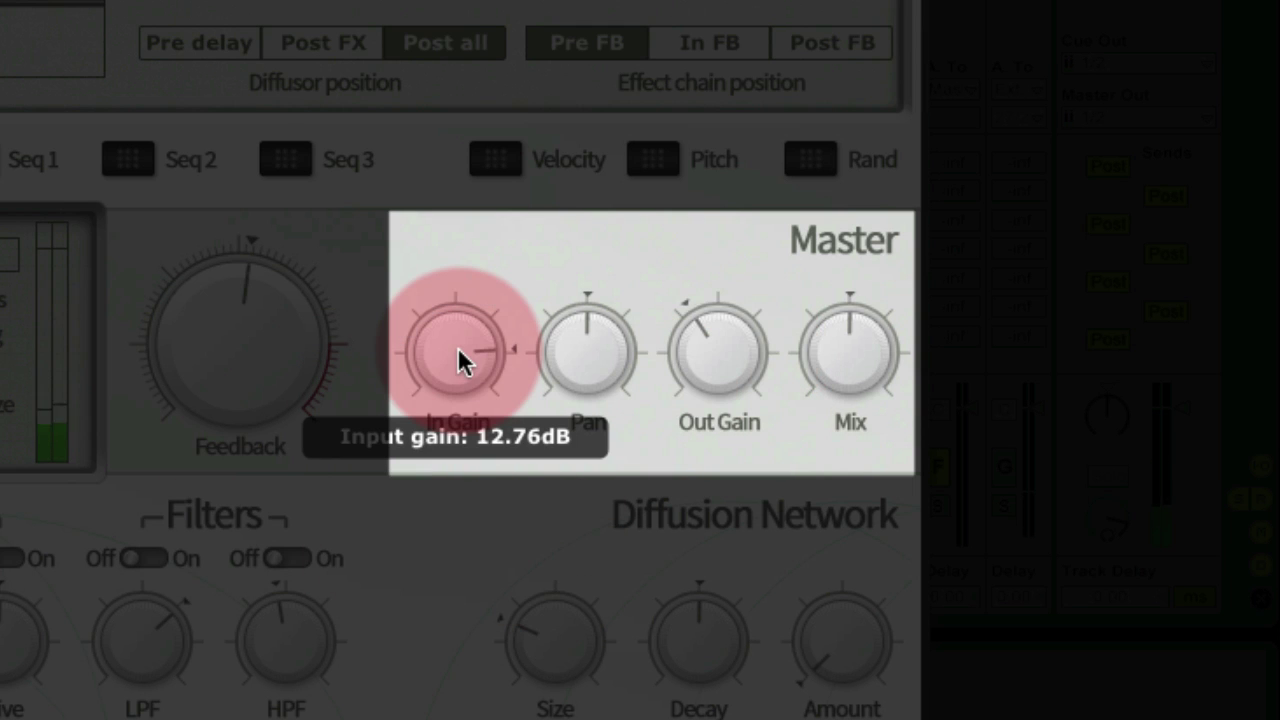
drag(457, 346, 463, 543)
click(729, 372)
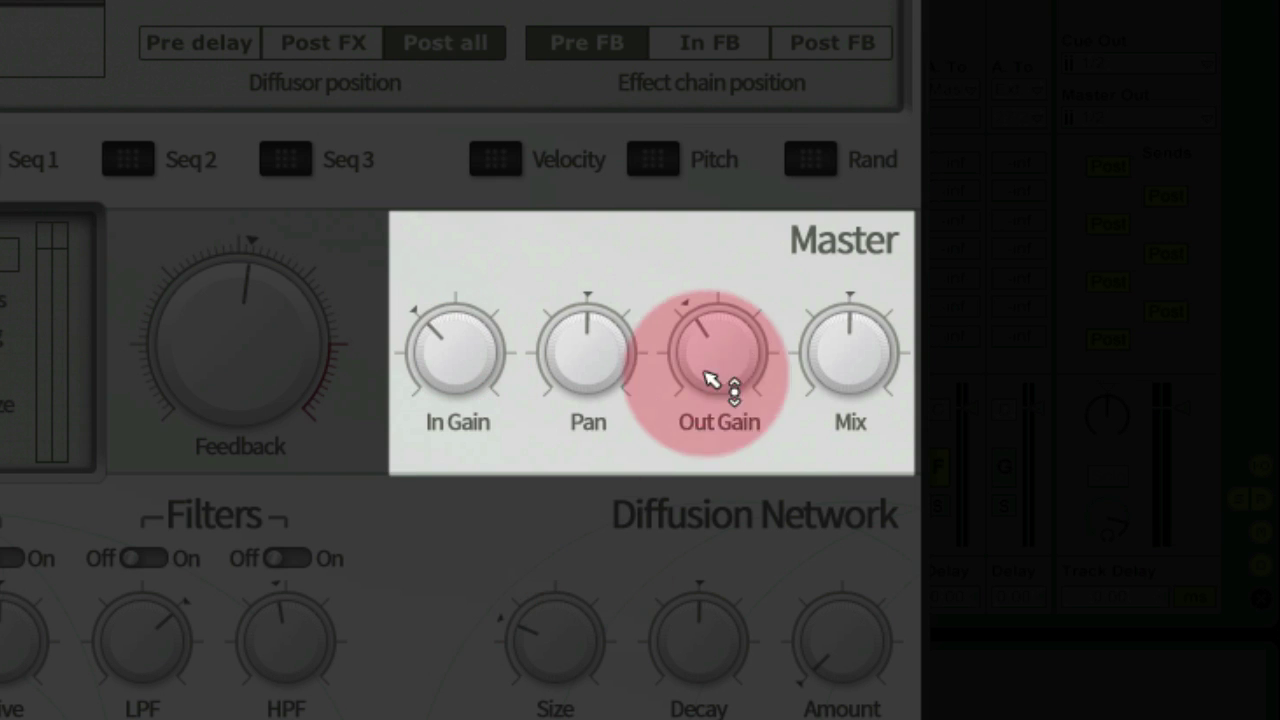
drag(726, 365, 723, 280)
click(593, 369)
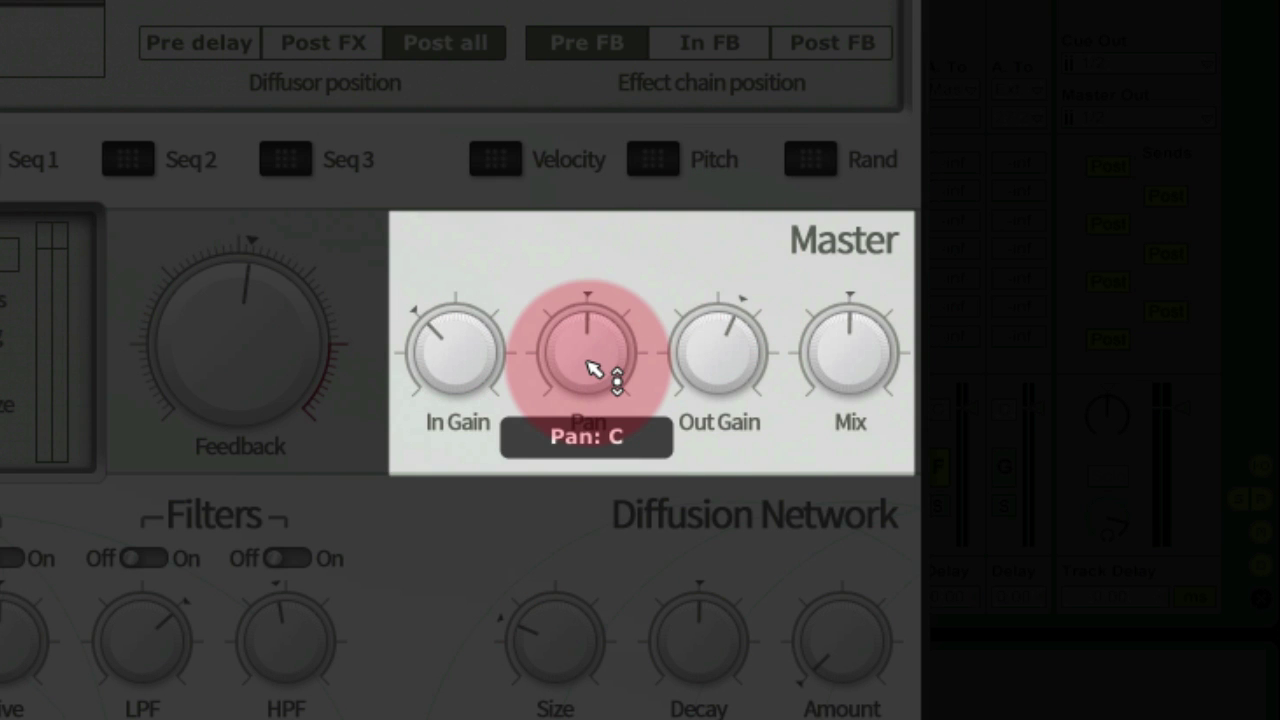
click(757, 368)
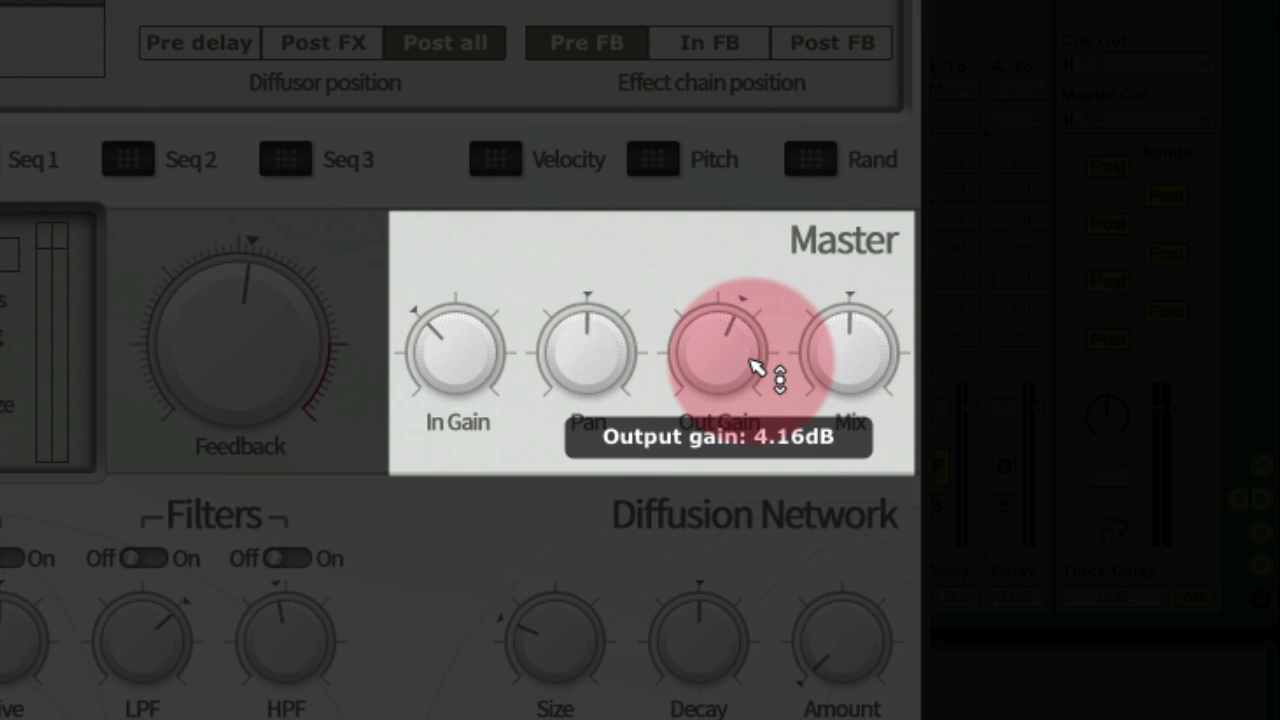
click(873, 369)
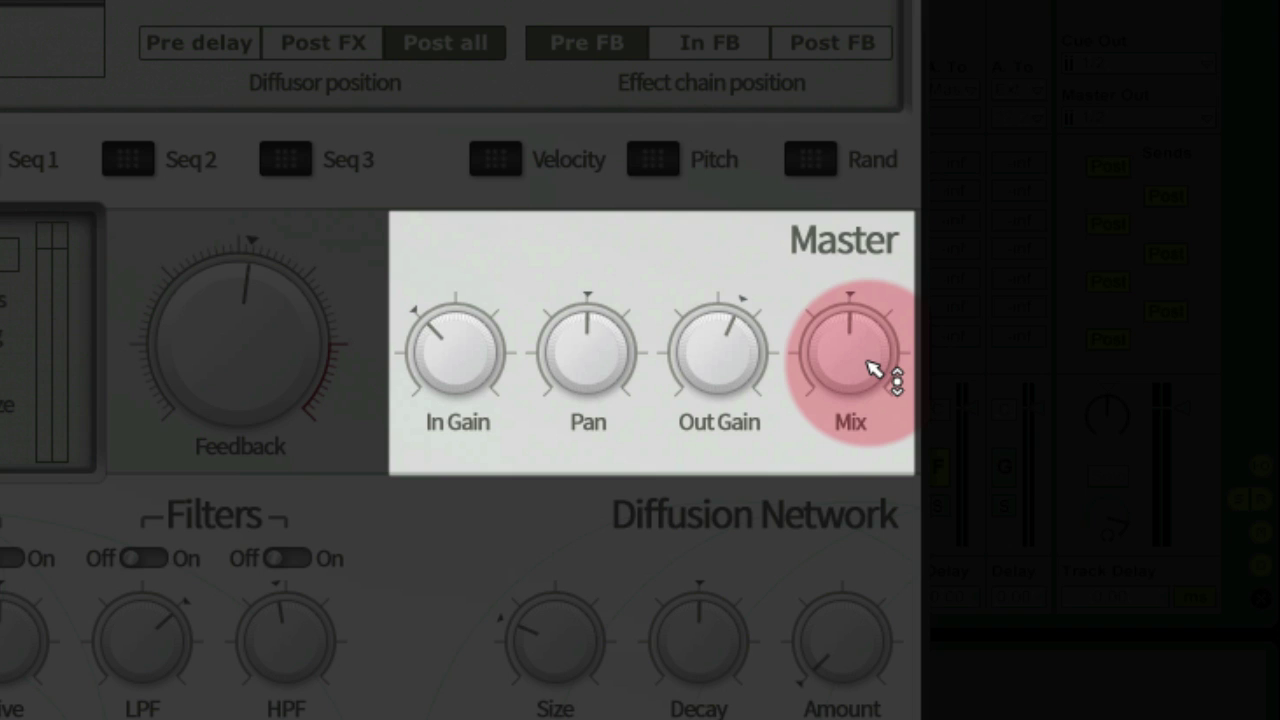
Turn the Master Mix knob to 100% wet and lock Mix against preset changes
drag(873, 370, 850, 5)
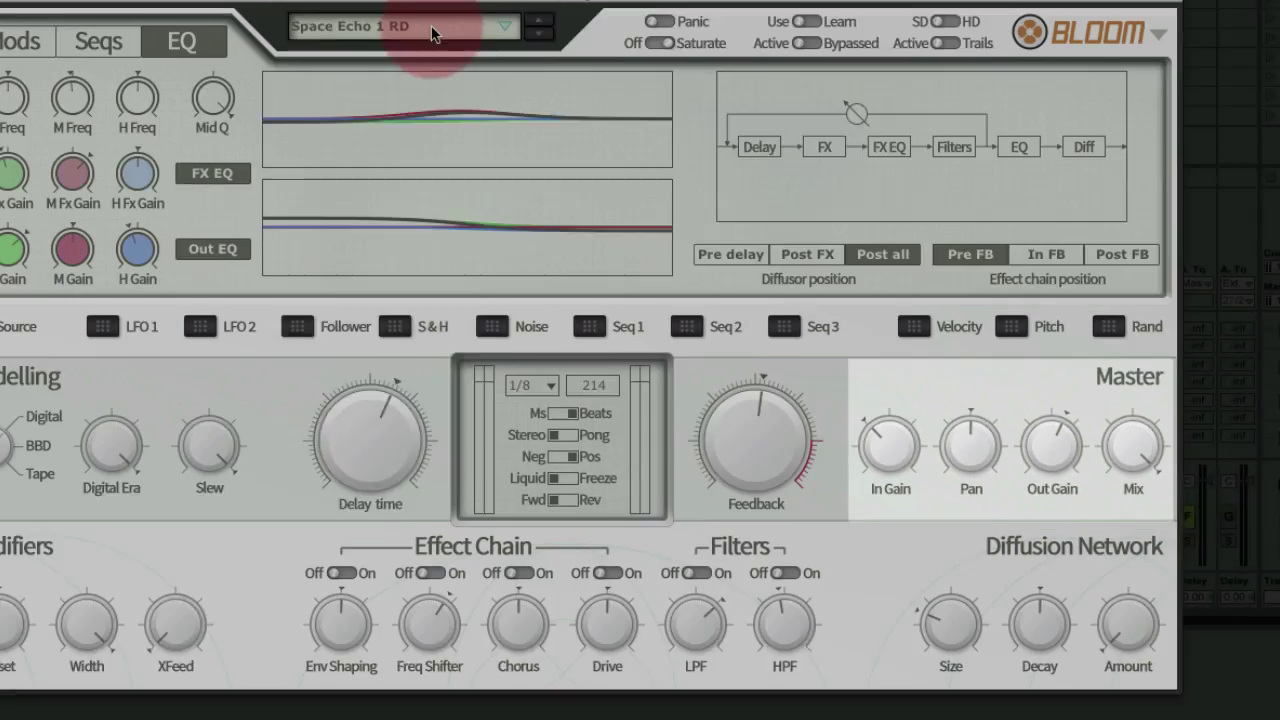
click(445, 70)
click(502, 198)
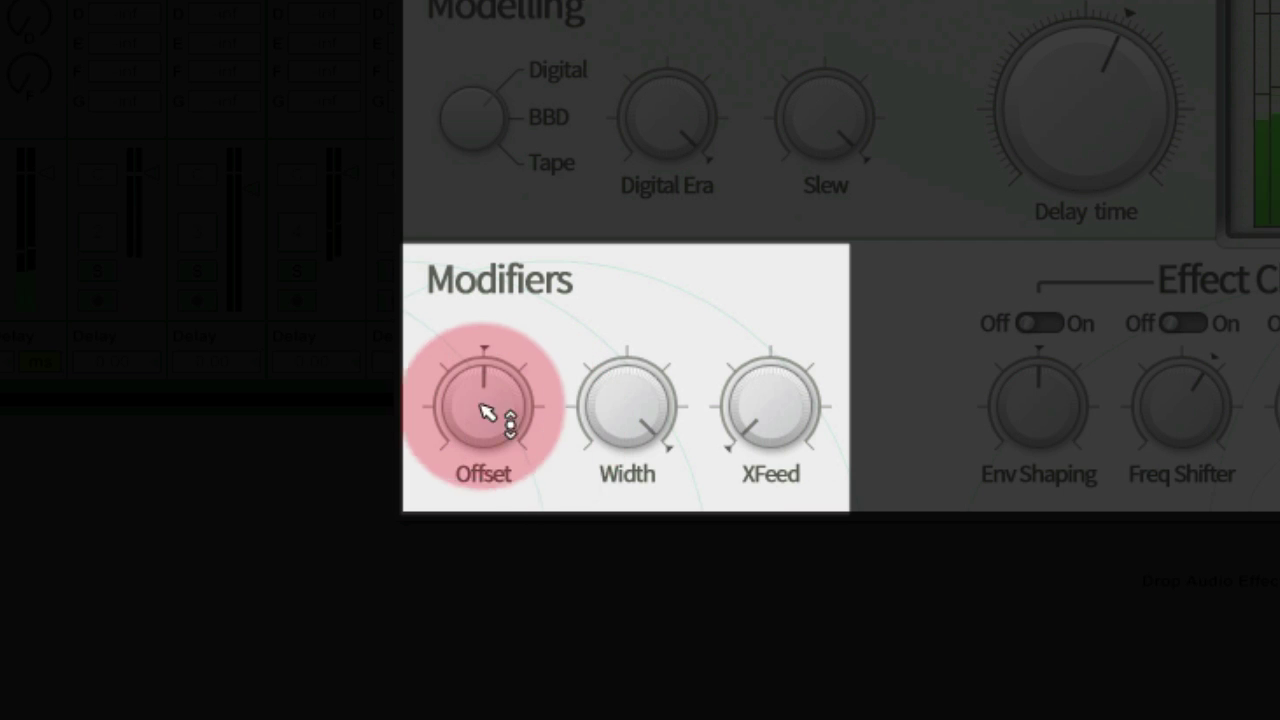
mouse_move(505, 418)
drag(505, 418, 508, 326)
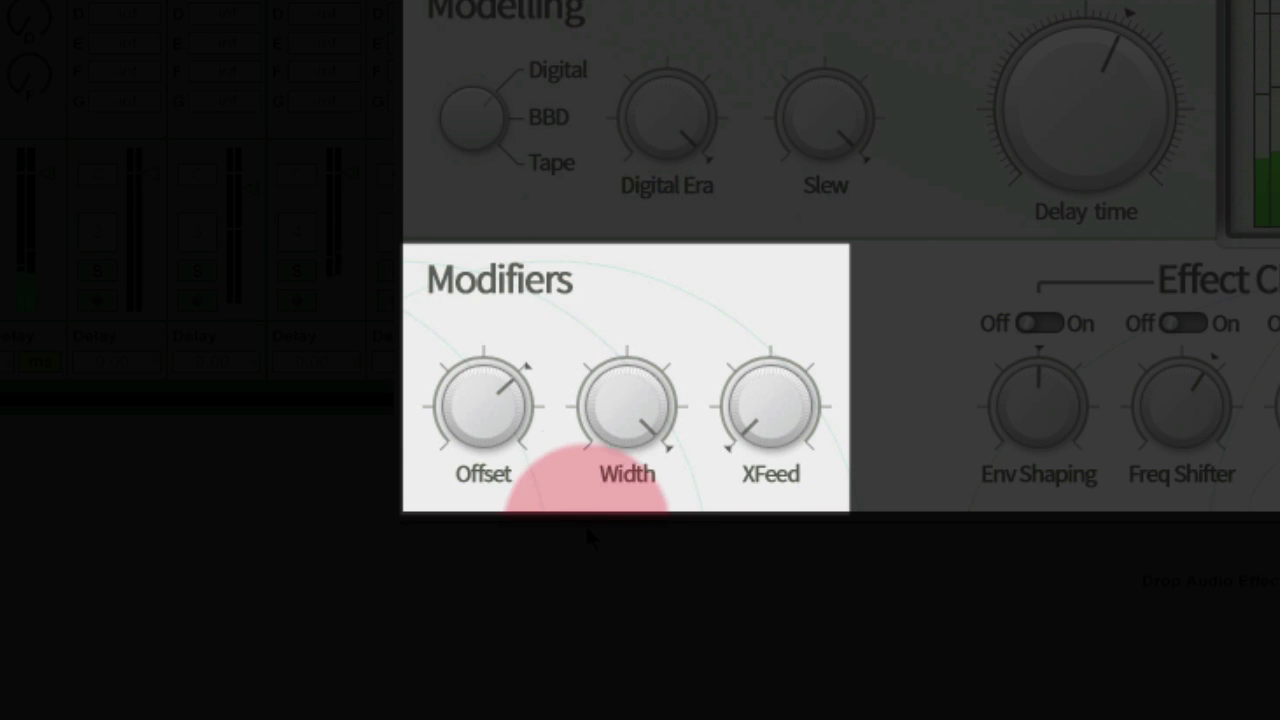
drag(640, 396, 645, 483)
scroll(640, 412, down, 8)
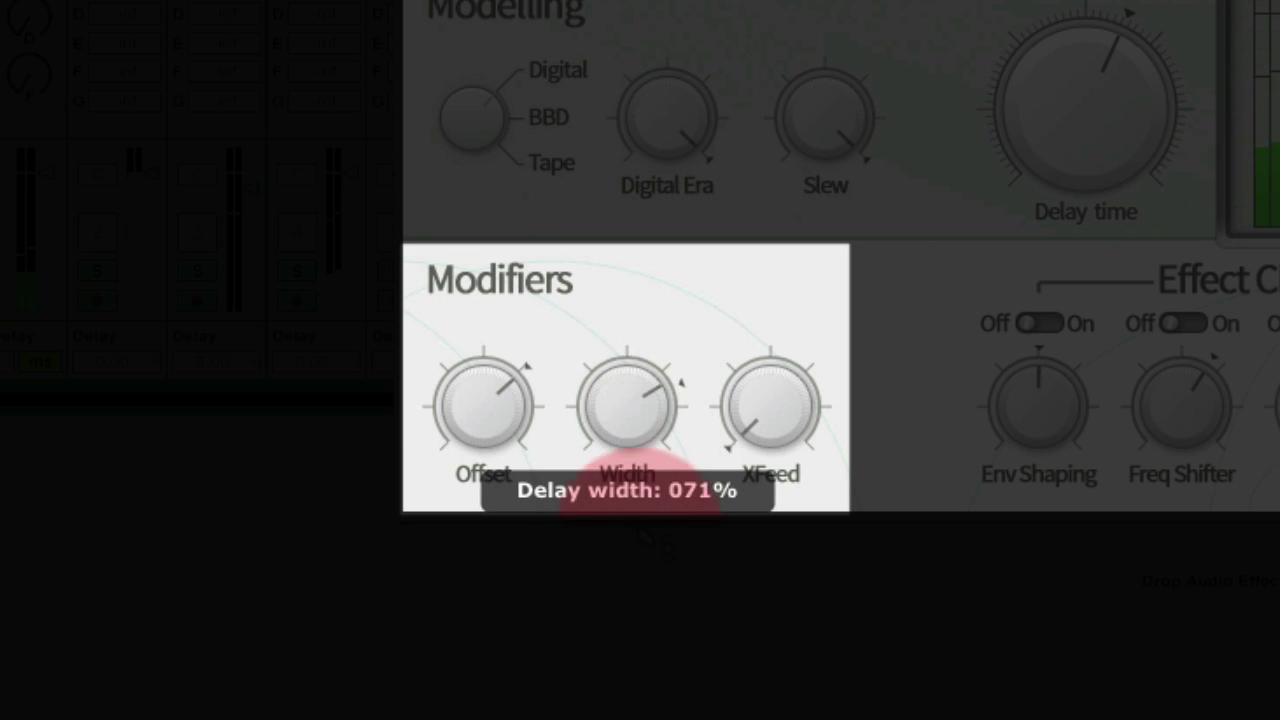
click(640, 412)
drag(640, 412, 665, 90)
click(755, 343)
drag(755, 343, 766, 0)
drag(794, 429, 804, 647)
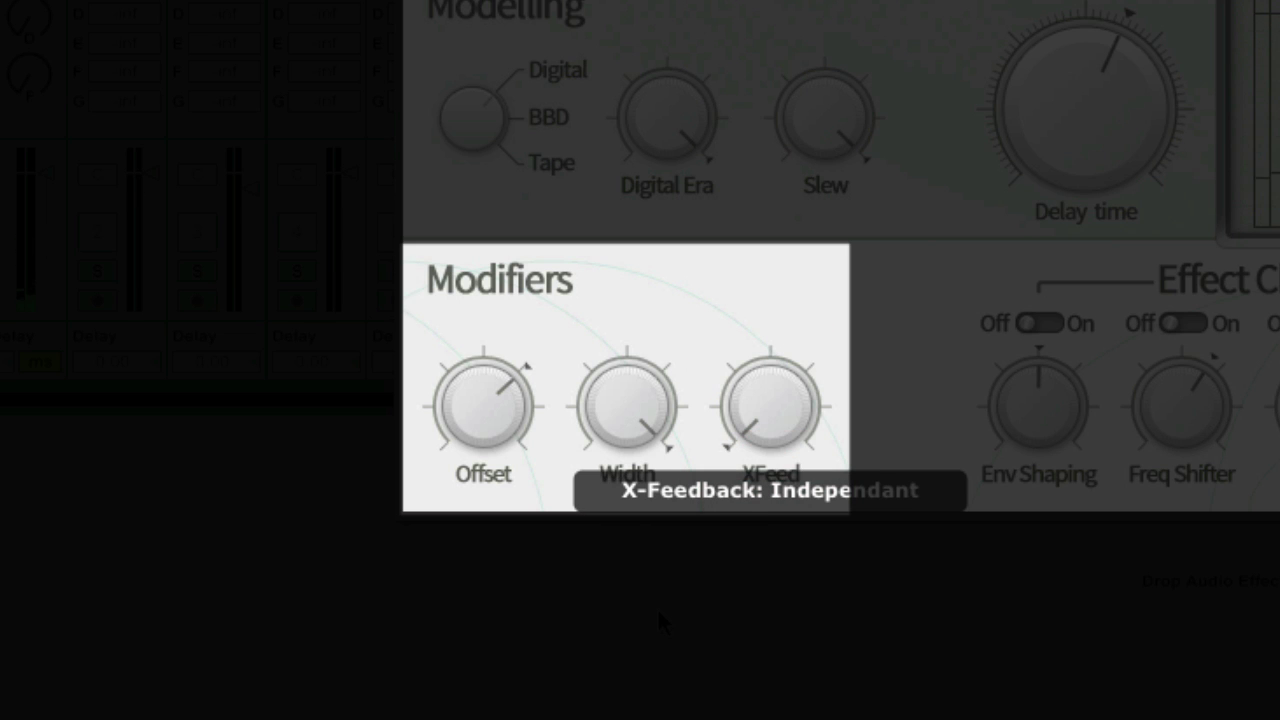
double_click(488, 414)
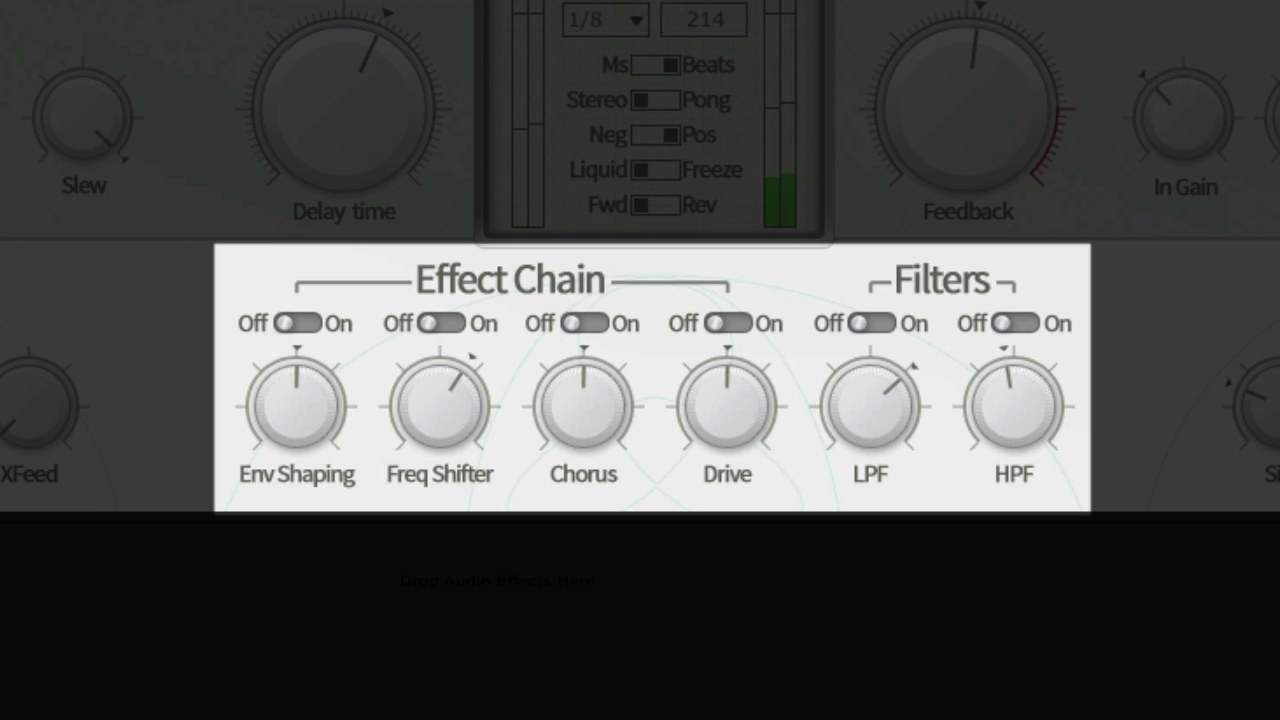
Turn the frequency shifter on and set its shift to about 6.5 semitones
click(450, 339)
mouse_move(435, 400)
mouse_down()
mouse_move(457, 423)
mouse_move(482, 350)
mouse_move(449, 334)
mouse_move(440, 362)
mouse_move(480, 678)
mouse_move(471, 488)
mouse_move(524, 346)
mouse_up()
click(735, 250)
drag(912, 122, 926, 26)
drag(410, 385, 466, 368)
Turn envelope shaping on and set its dynamics to about -58%
click(298, 323)
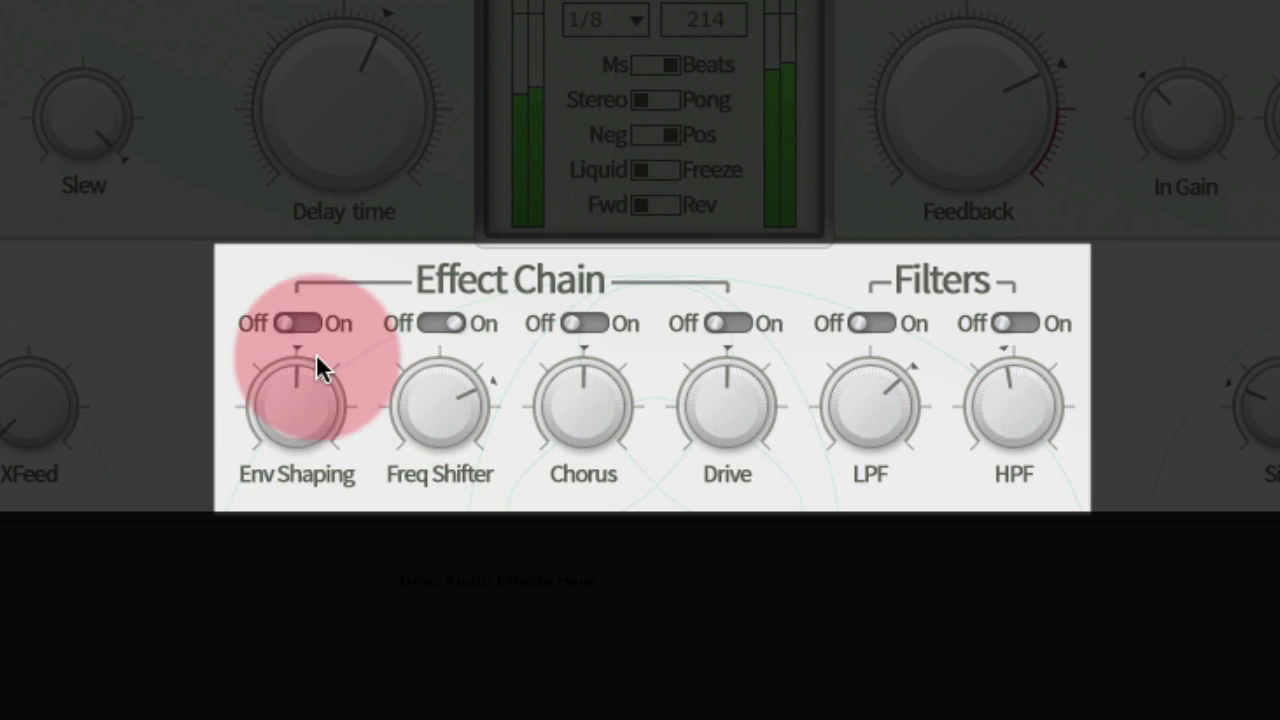
drag(305, 437, 301, 586)
drag(940, 208, 994, 91)
Settle feedback at 66.67% after pushing it past 100%, with saturation drive at 68%
drag(297, 410, 320, 457)
drag(930, 60, 920, 114)
drag(594, 283, 775, 290)
drag(935, 100, 943, 153)
drag(734, 404, 734, 404)
Switch drive, frequency shifter and envelope shaping back off
click(729, 324)
click(421, 324)
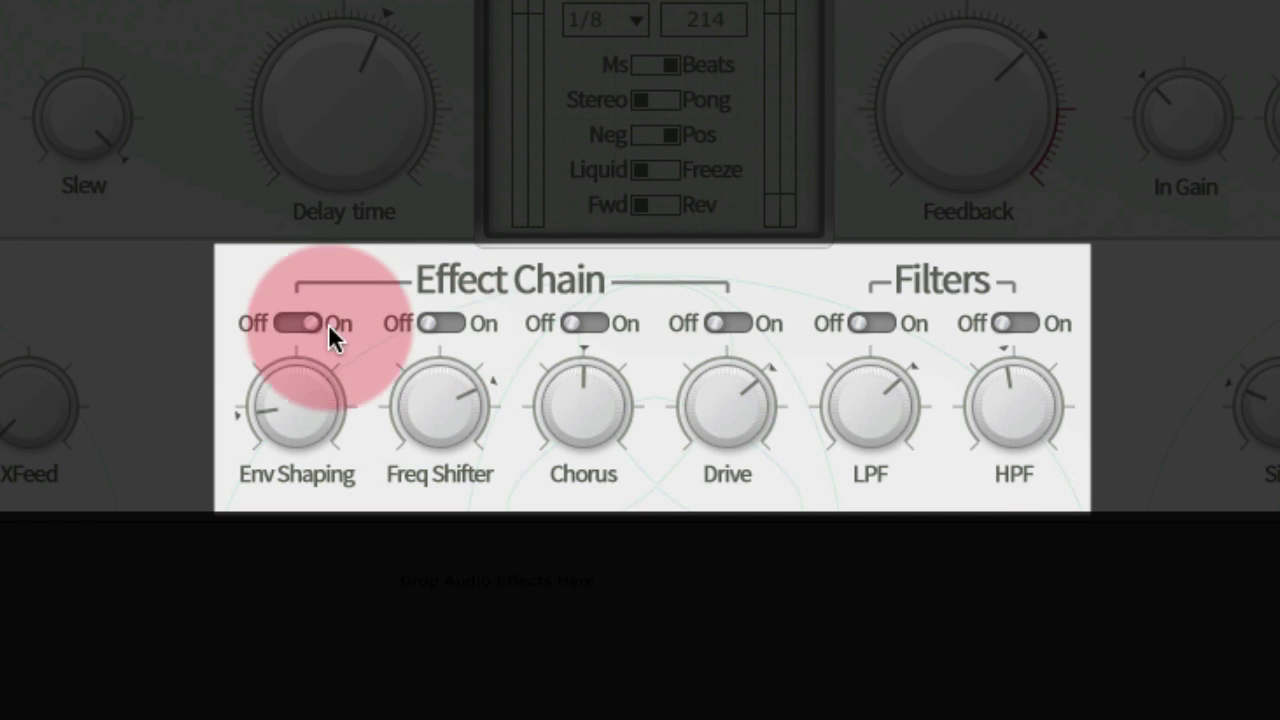
click(305, 323)
Try diffusion amount 48%, decay 74% and size 83%, then drop decay near minimum
drag(866, 382, 866, 382)
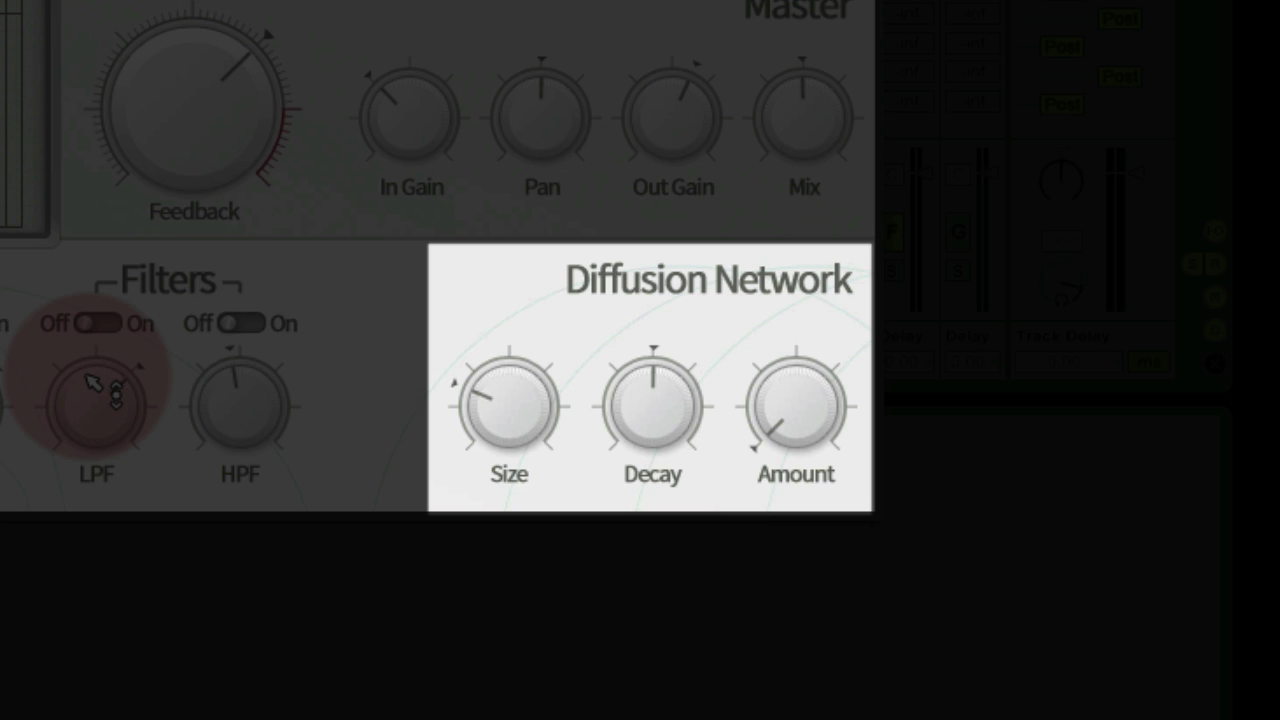
drag(774, 403, 765, 150)
drag(660, 355, 655, 236)
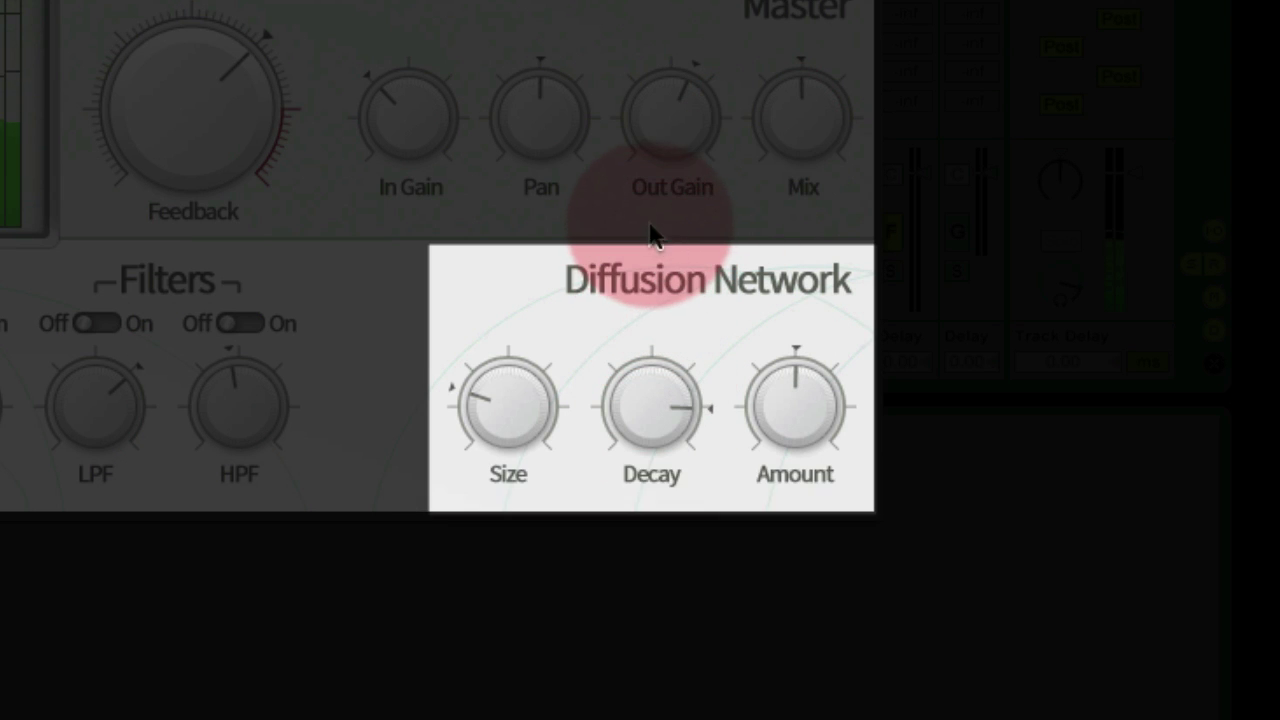
drag(583, 395, 561, 150)
drag(657, 406, 690, 712)
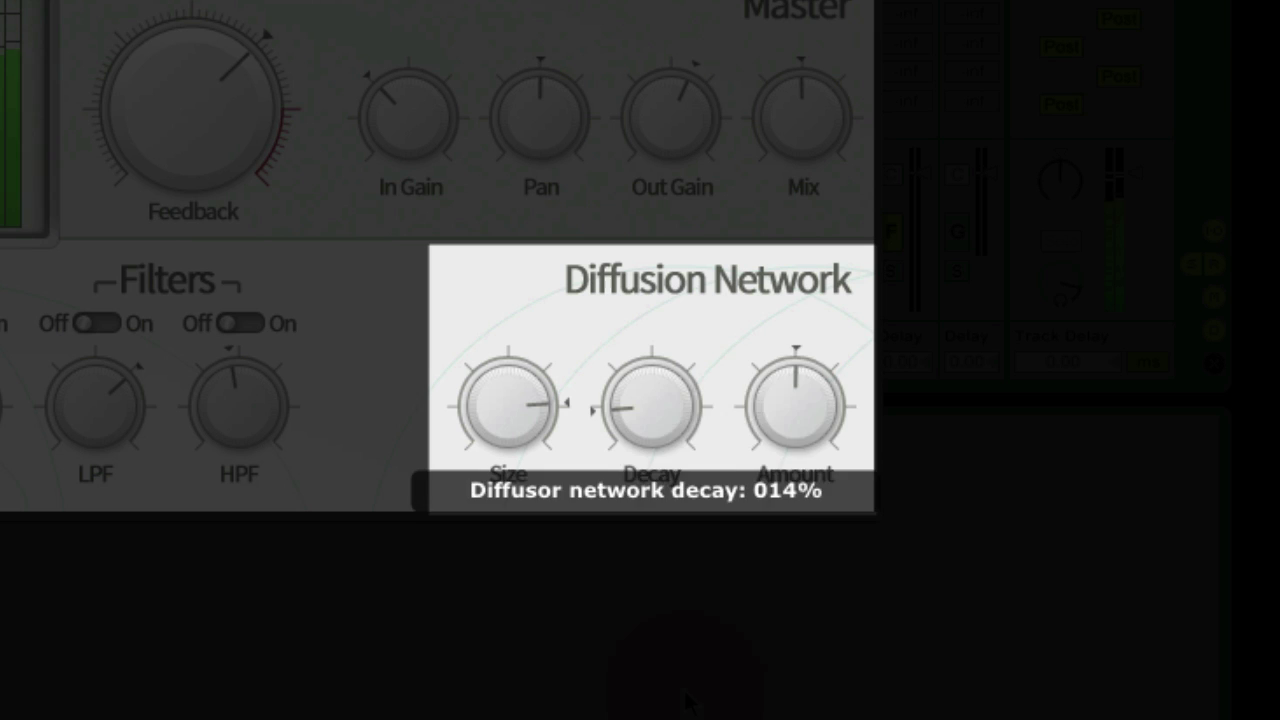
drag(697, 391, 669, 480)
Set the diffusion network size to 100%, decay to 81% and amount to 7%
click(508, 416)
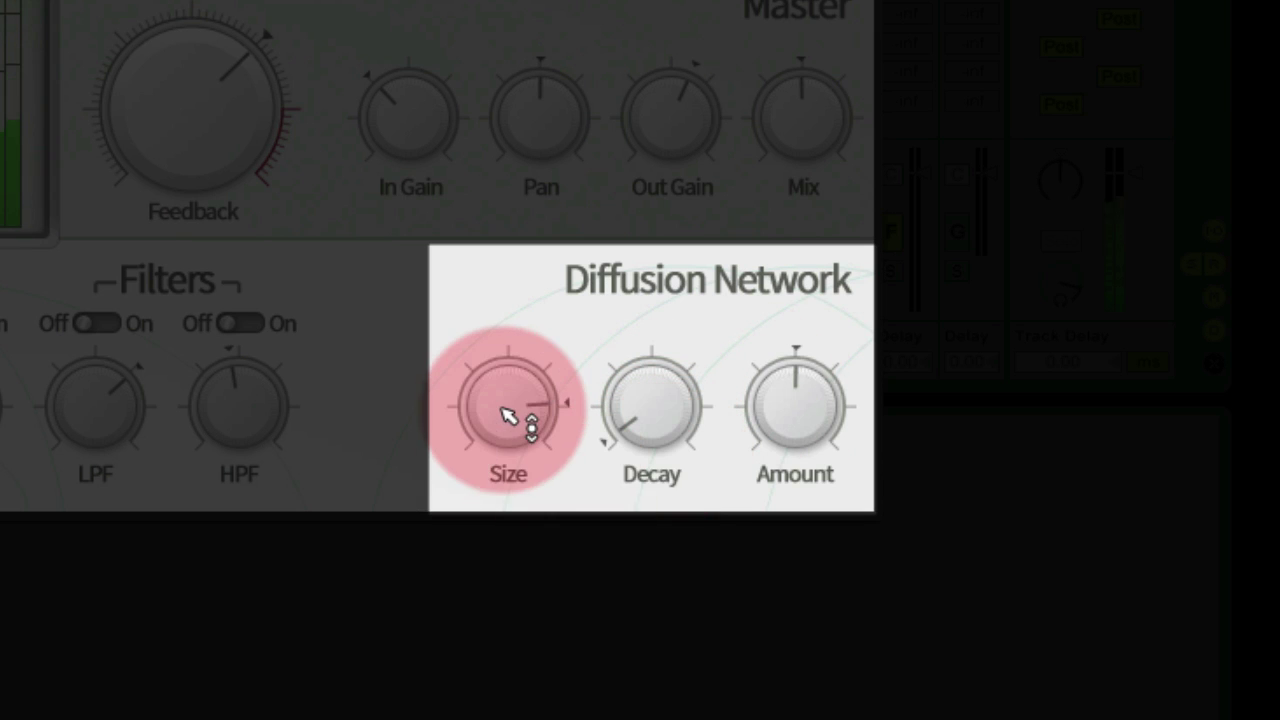
drag(508, 416, 508, 480)
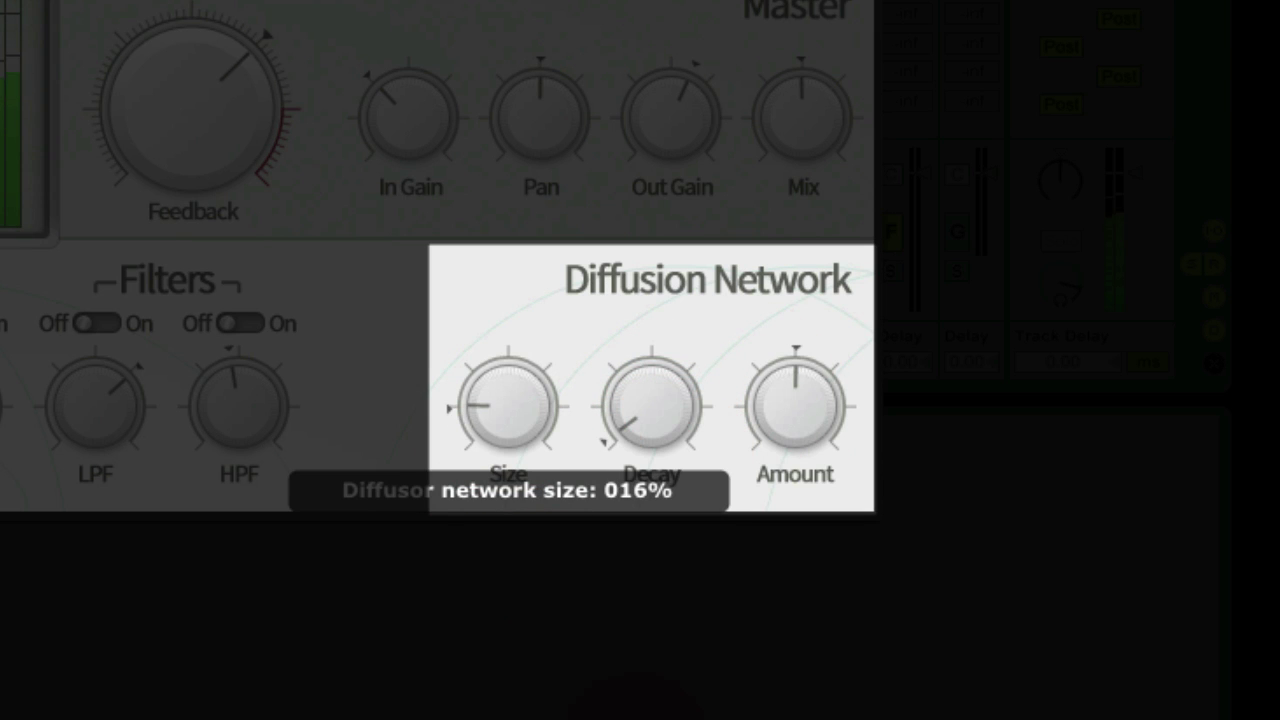
click(540, 486)
drag(531, 414, 657, 186)
drag(657, 441, 677, 14)
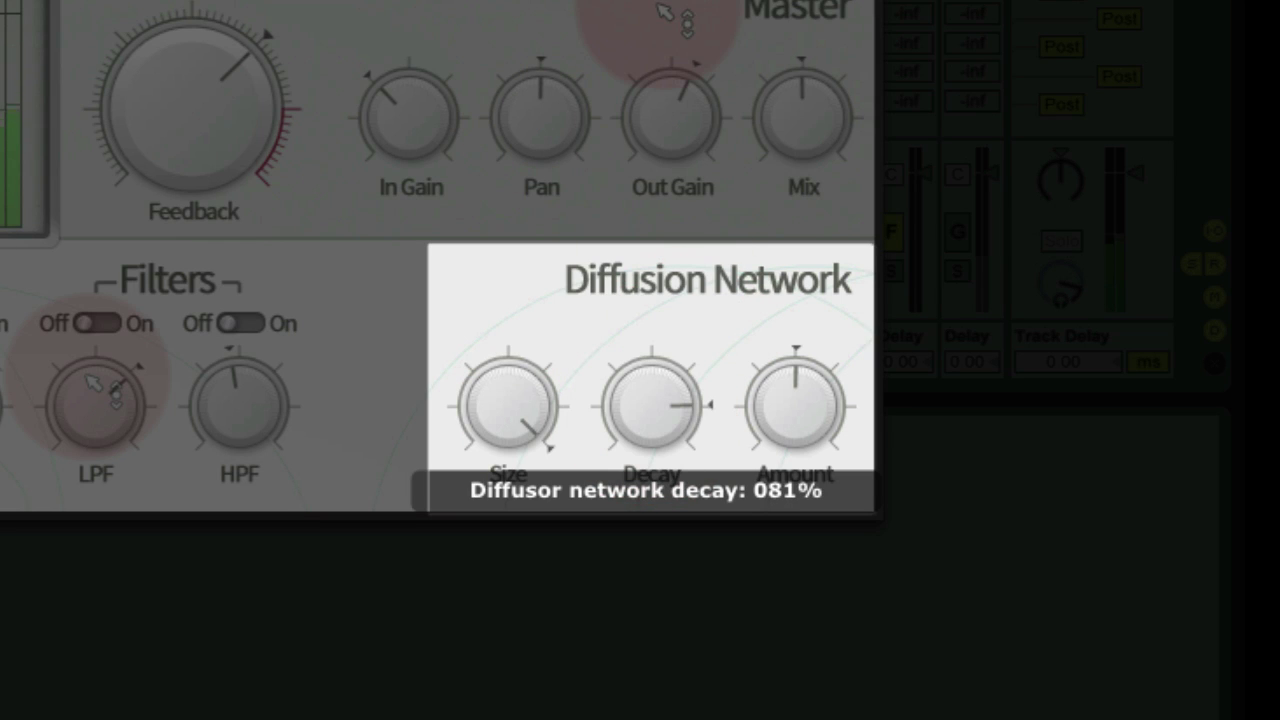
drag(800, 405, 766, 602)
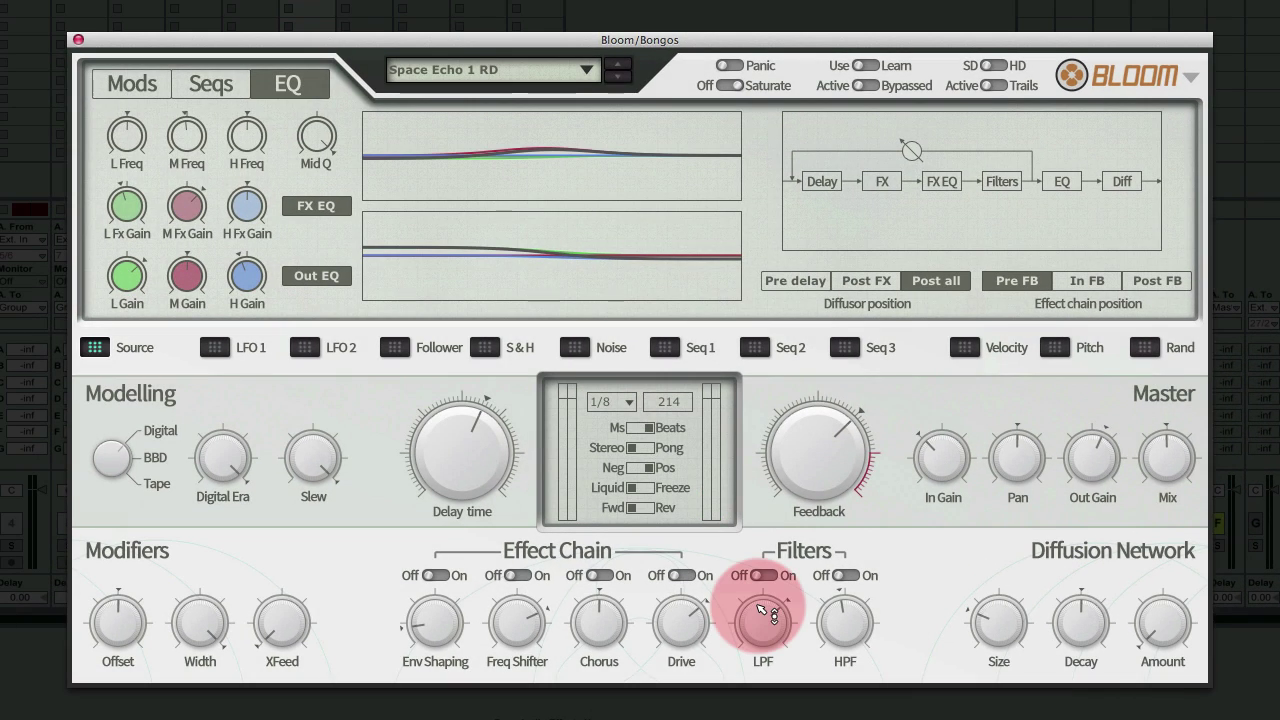
click(206, 83)
click(152, 83)
click(285, 88)
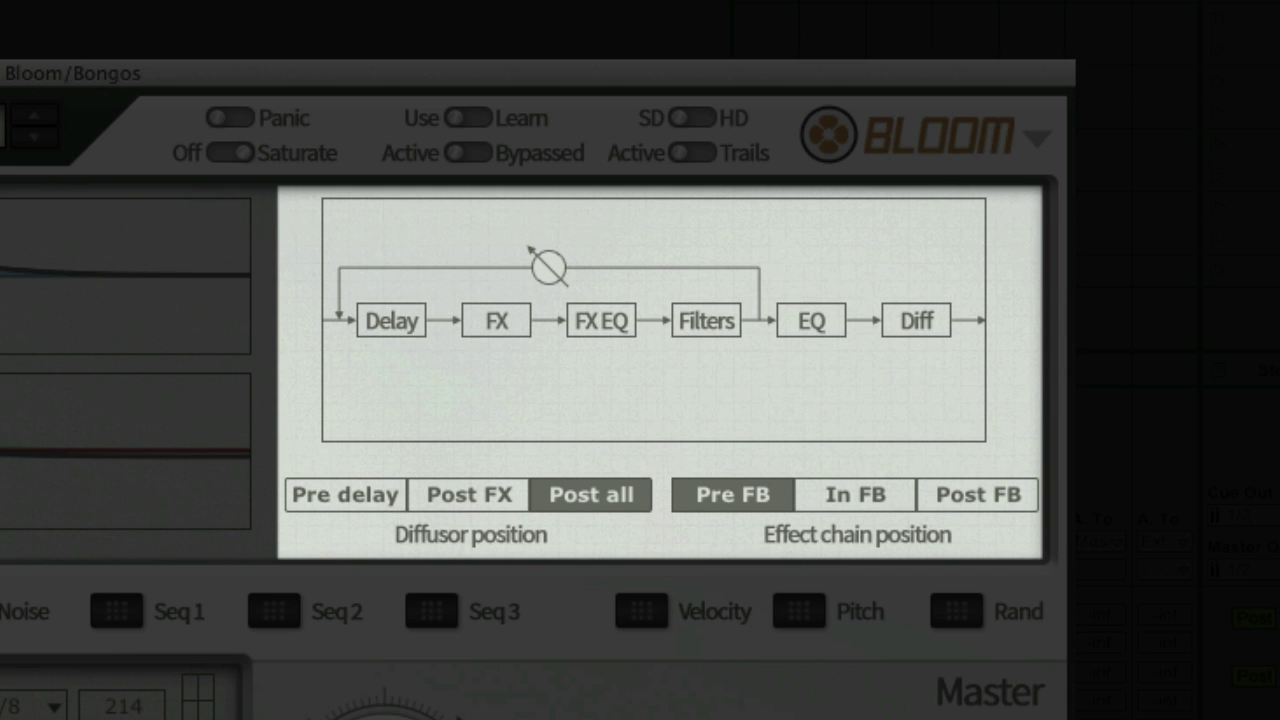
click(369, 495)
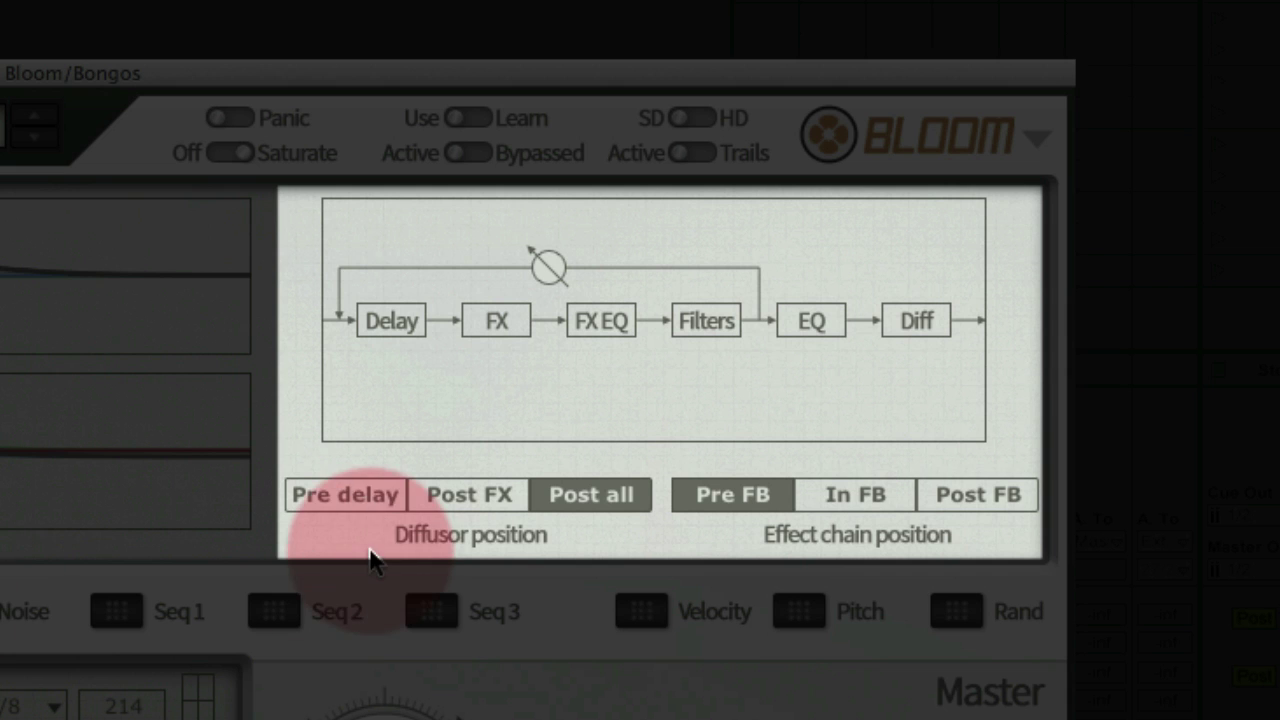
click(516, 490)
click(619, 492)
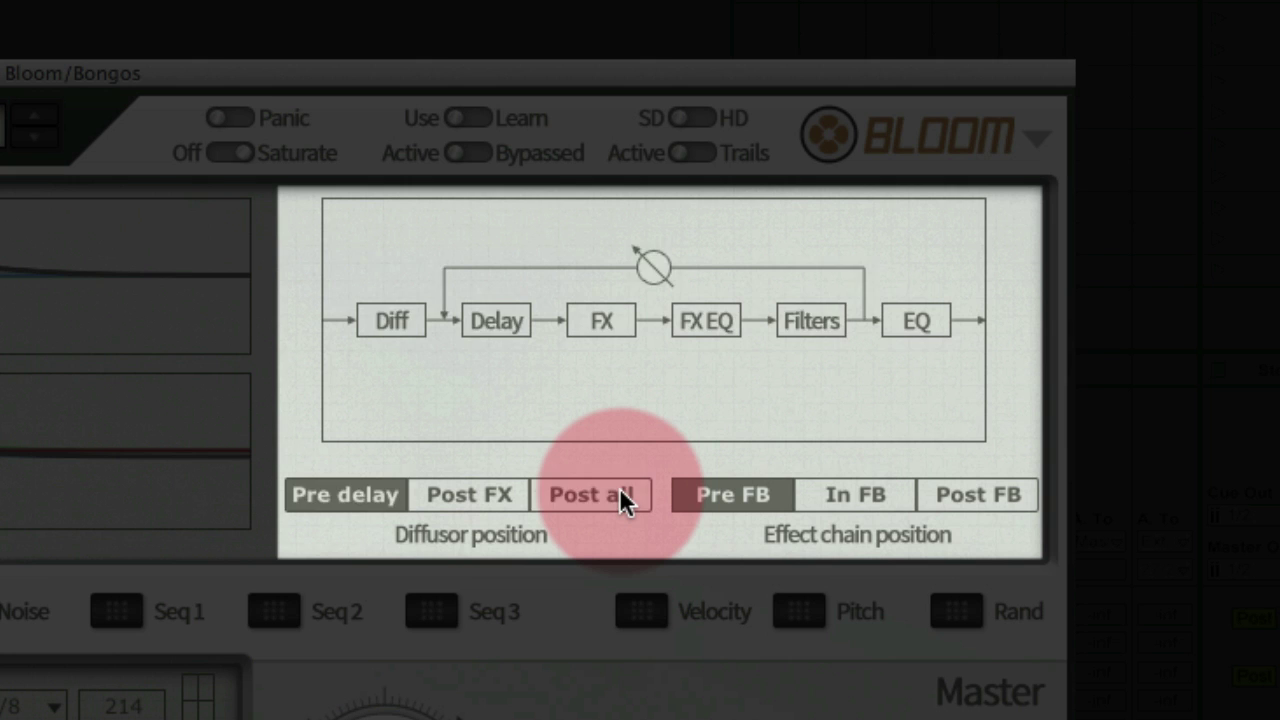
click(508, 496)
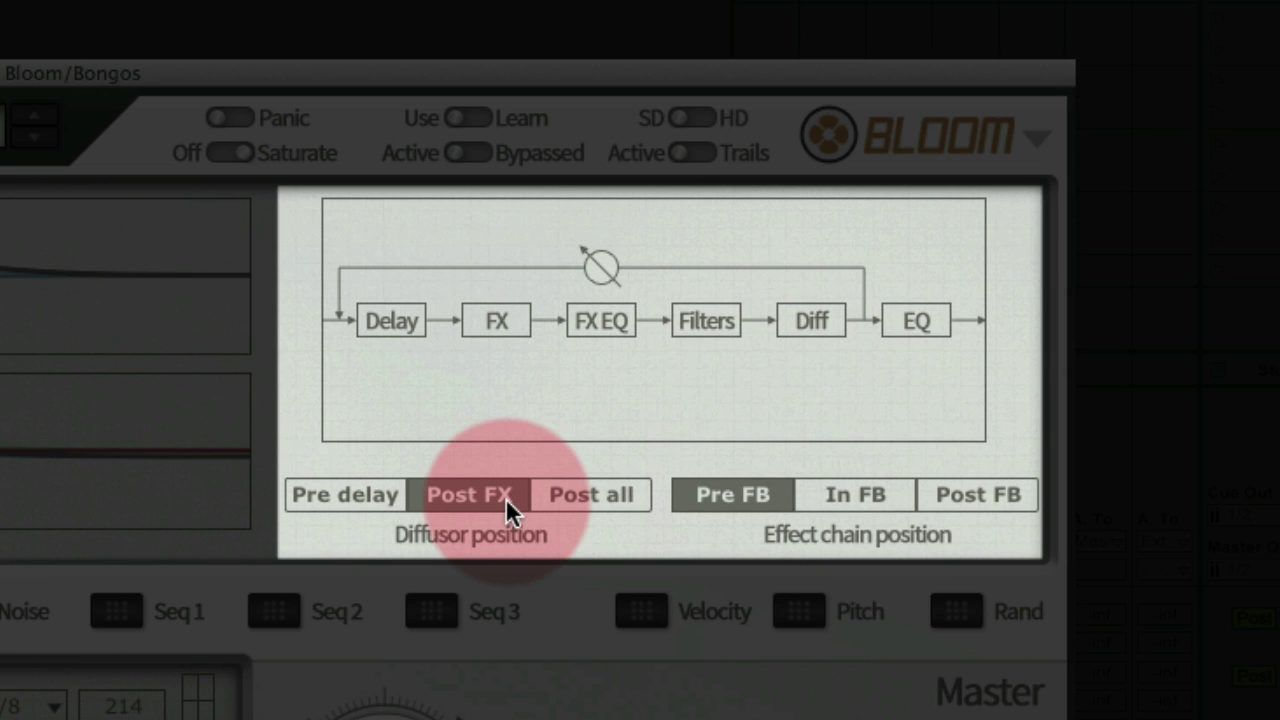
click(568, 497)
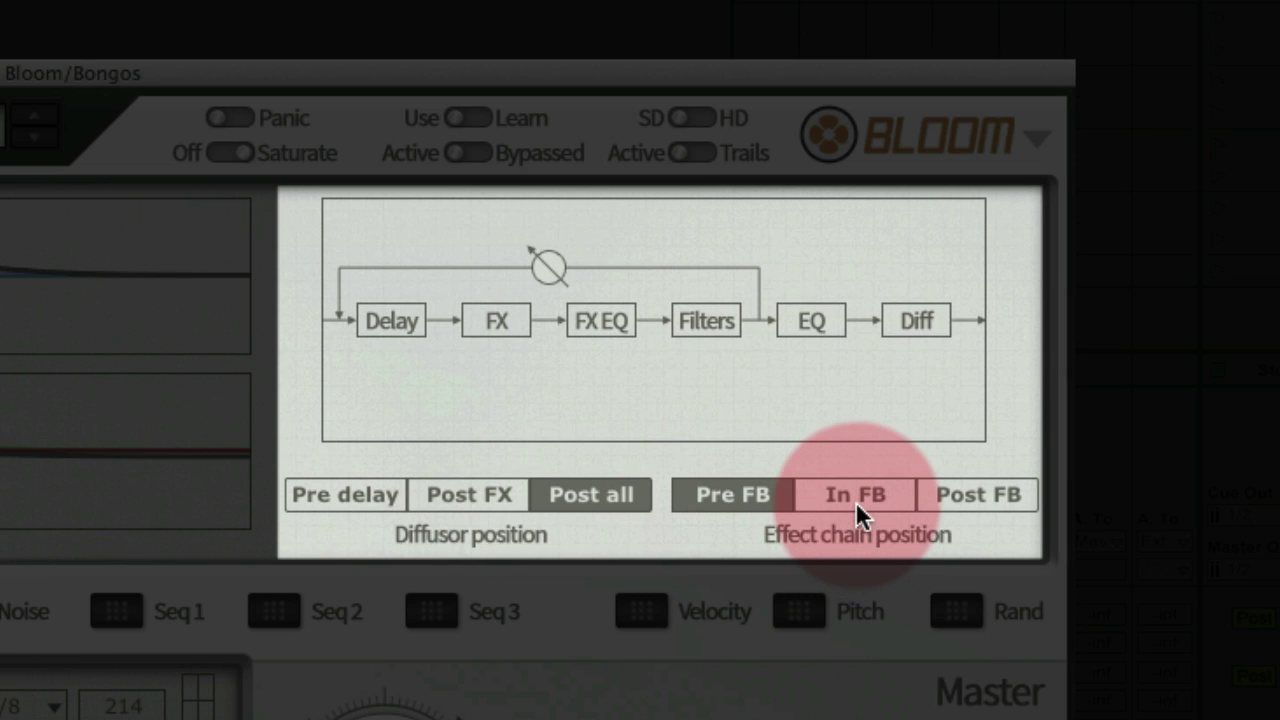
click(733, 497)
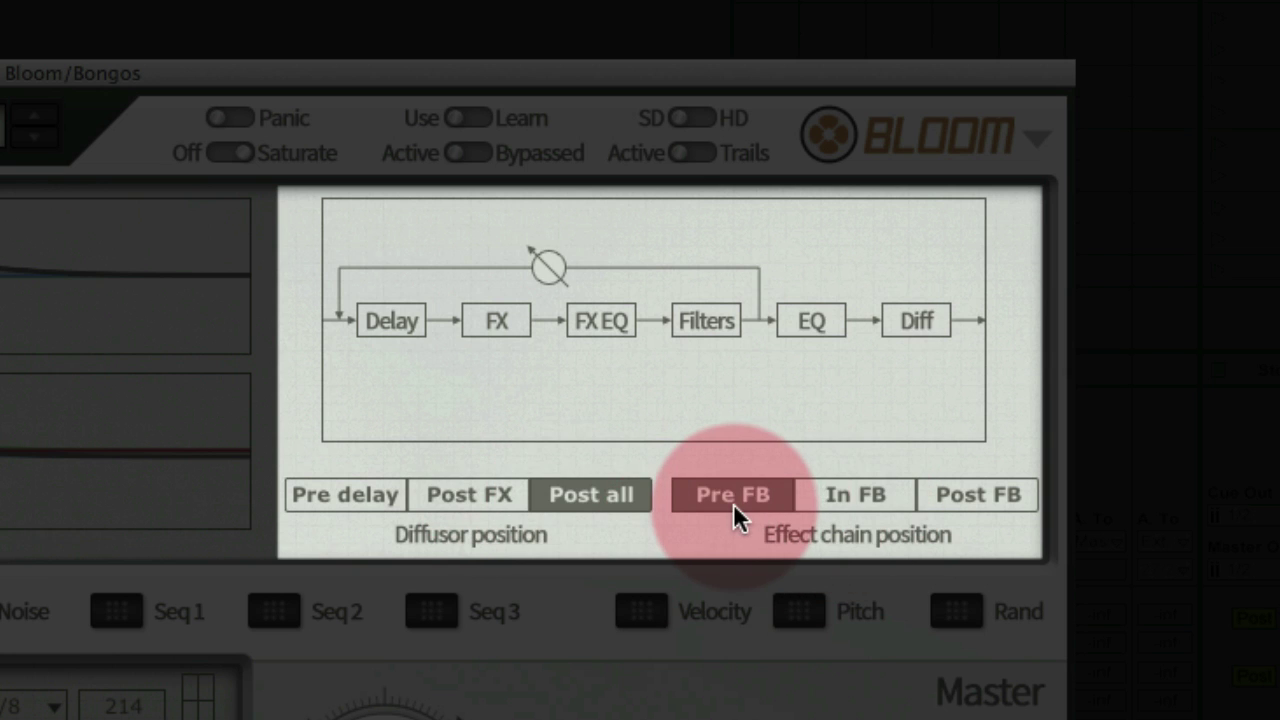
click(838, 500)
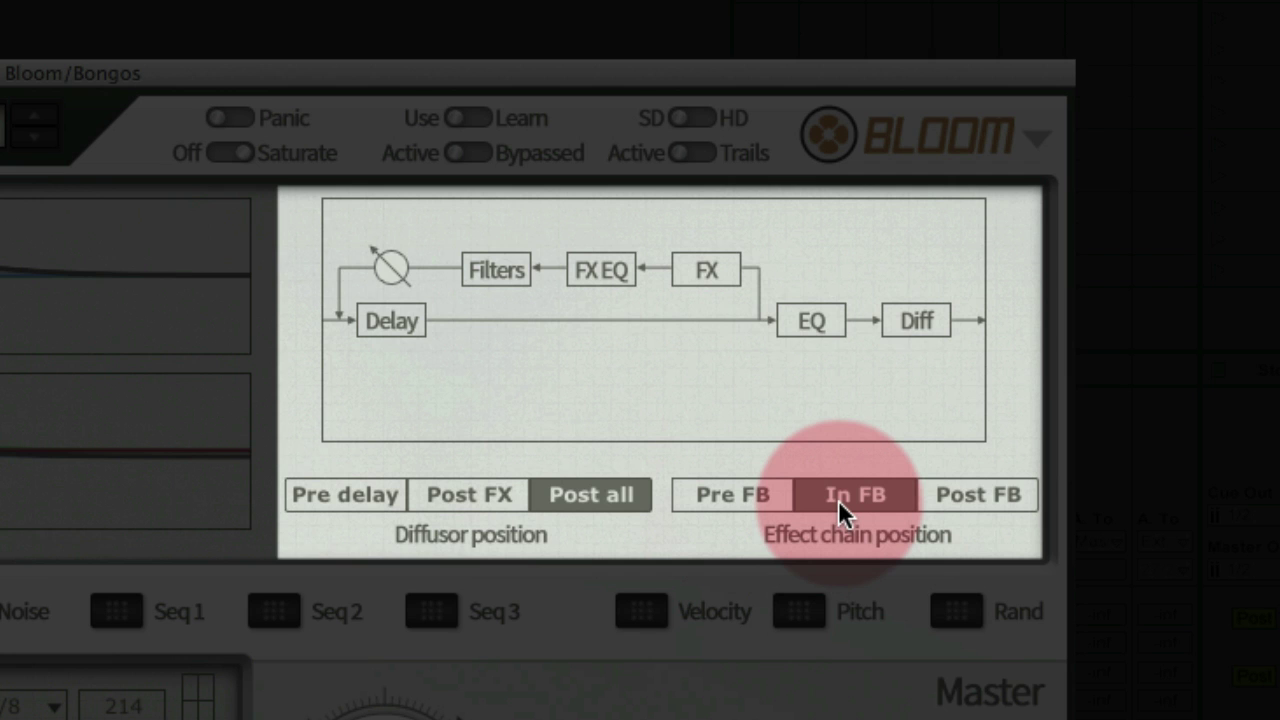
click(974, 500)
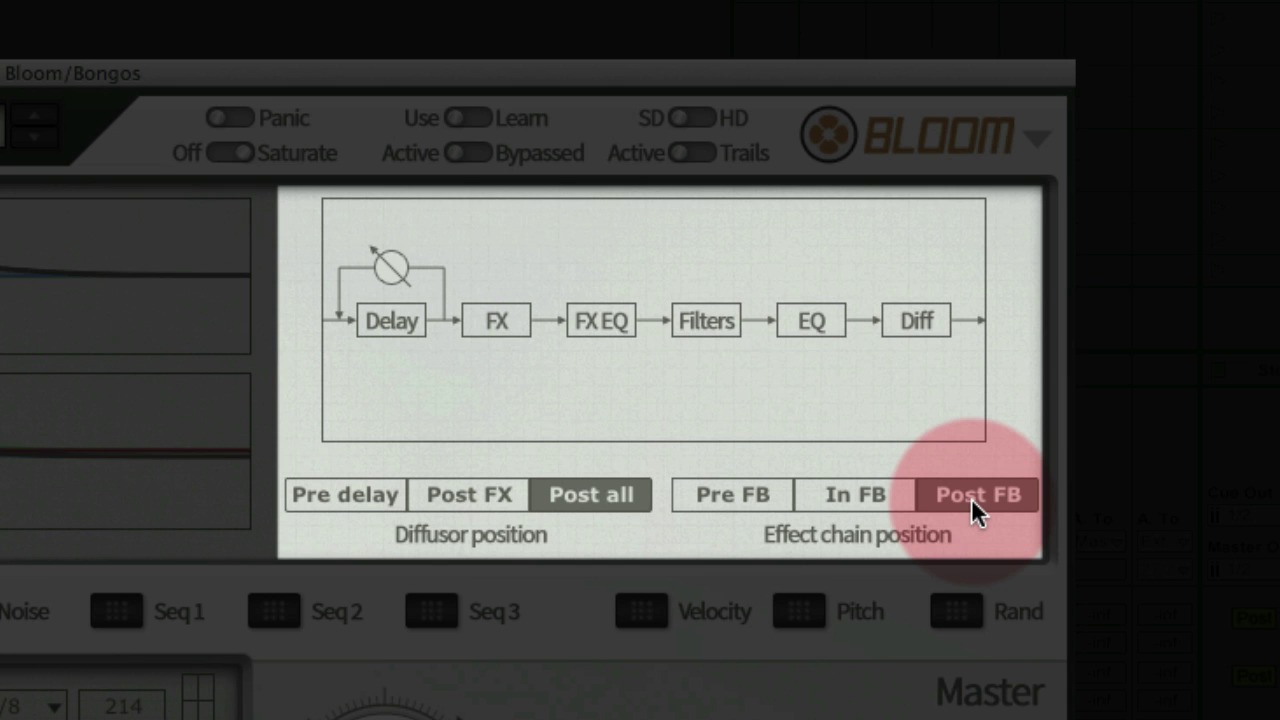
click(469, 505)
click(383, 496)
click(797, 497)
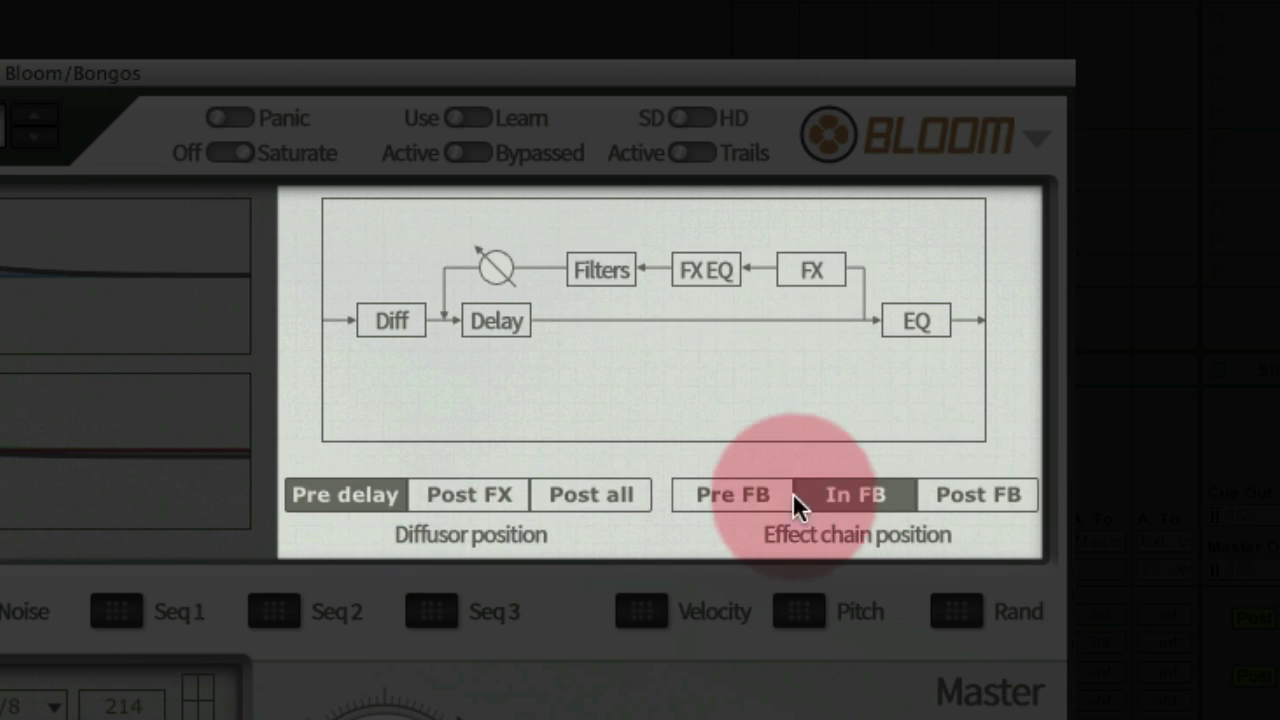
click(788, 494)
click(600, 495)
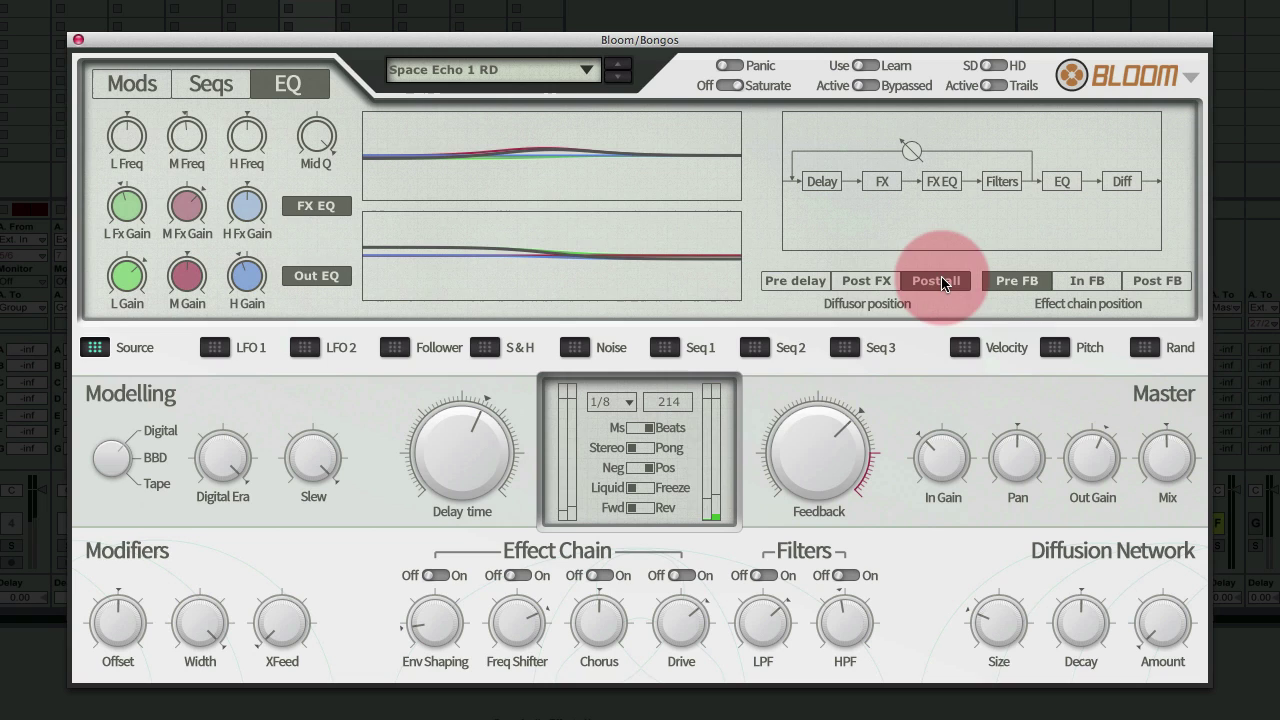
mouse_move(195, 213)
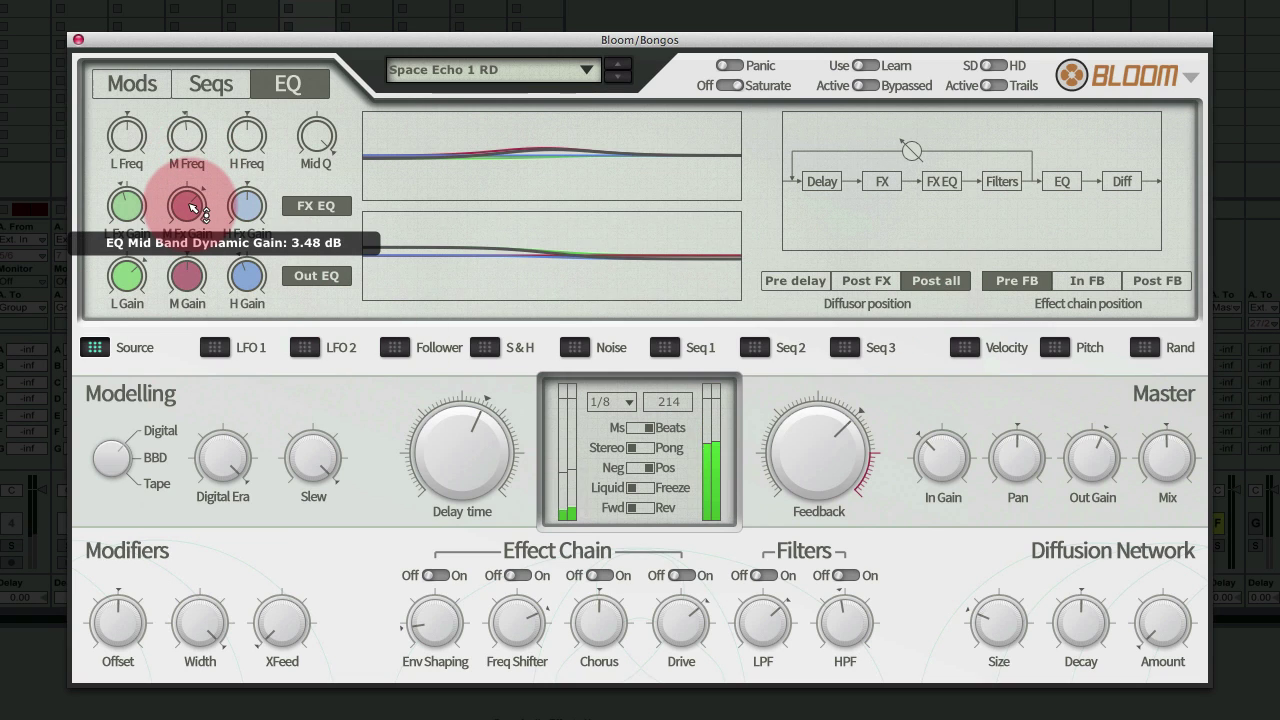
Sweep the mid band gain and frequency (around 514 Hz), ending with mid dynamic gain at 1.85 dB
drag(193, 208, 189, 198)
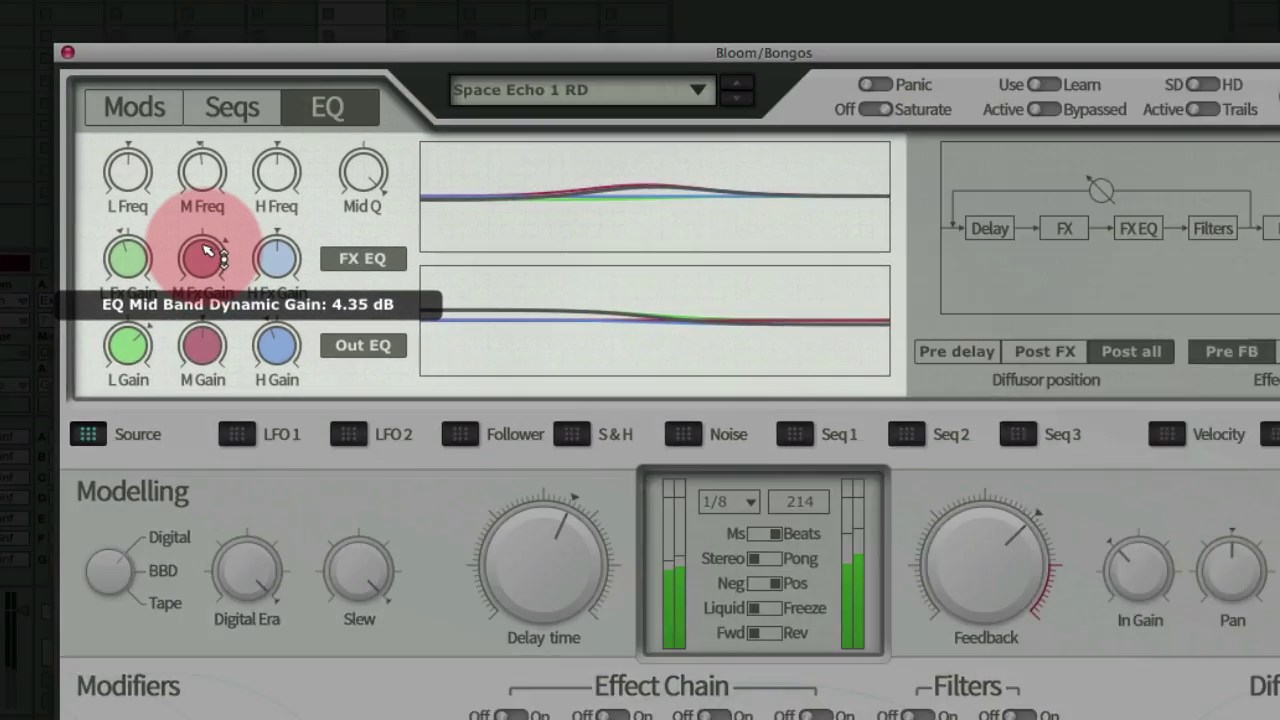
drag(205, 248, 206, 225)
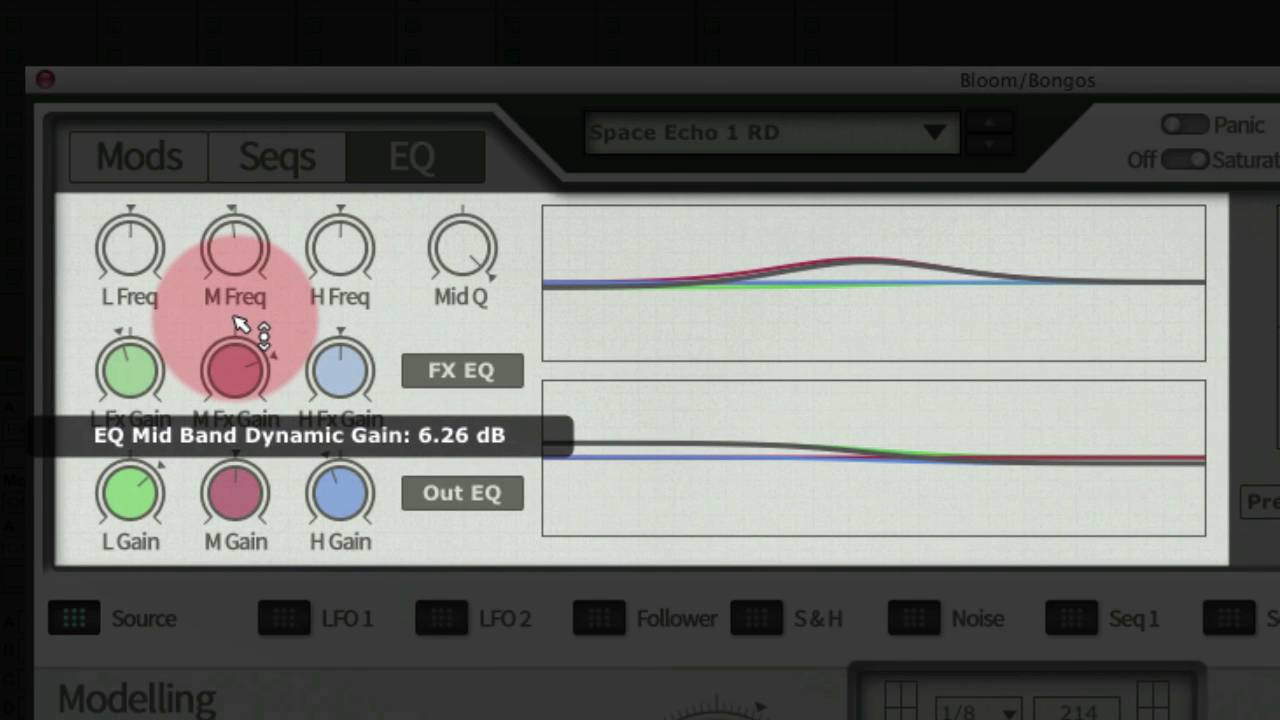
drag(240, 323, 240, 380)
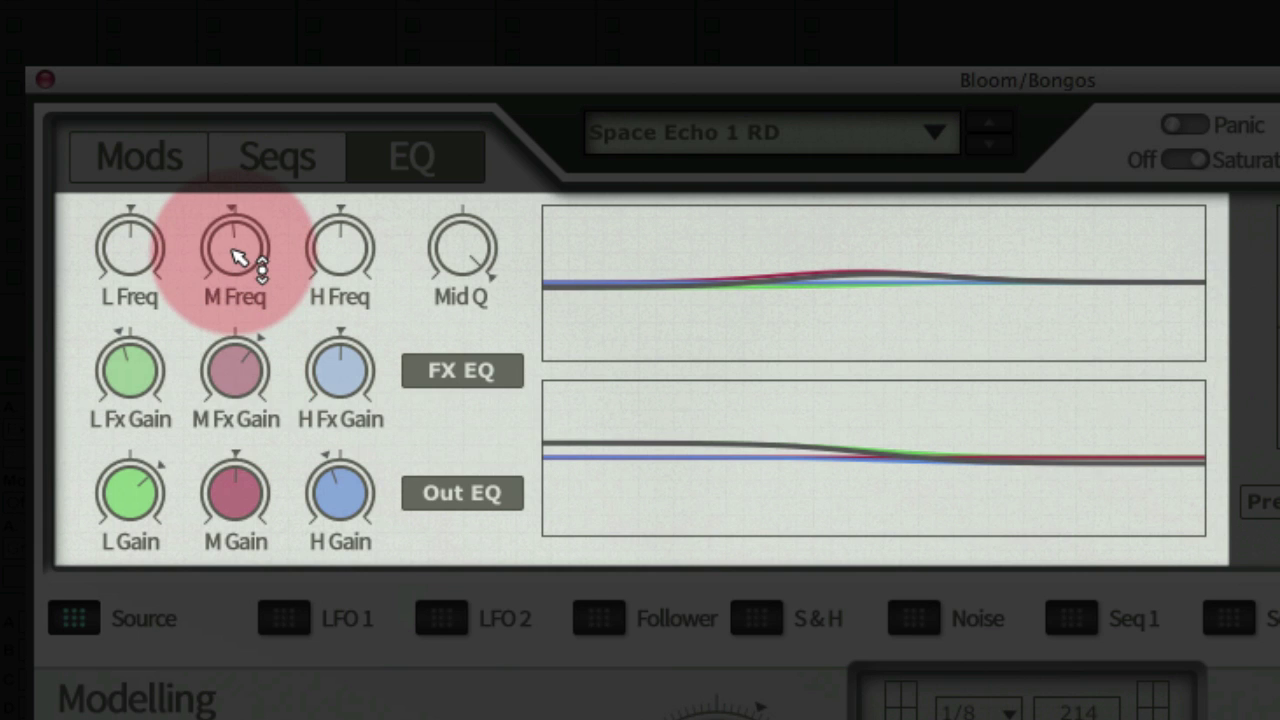
mouse_move(236, 258)
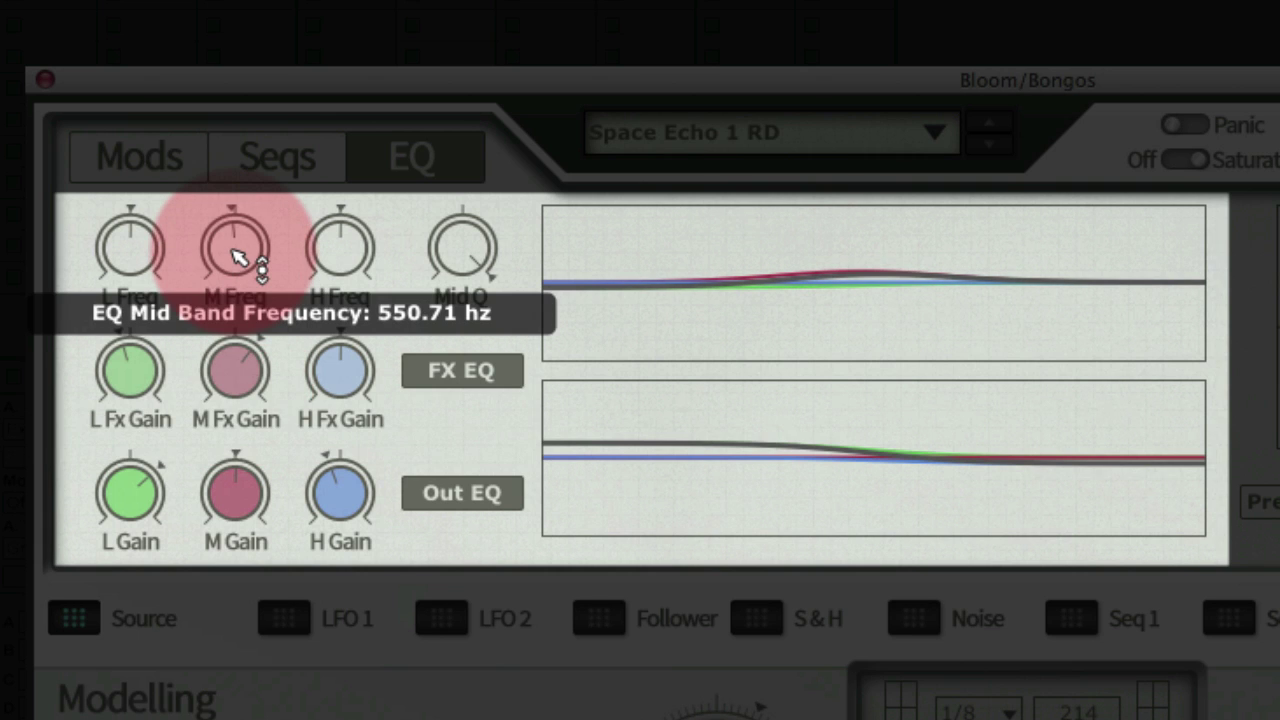
drag(246, 405, 237, 336)
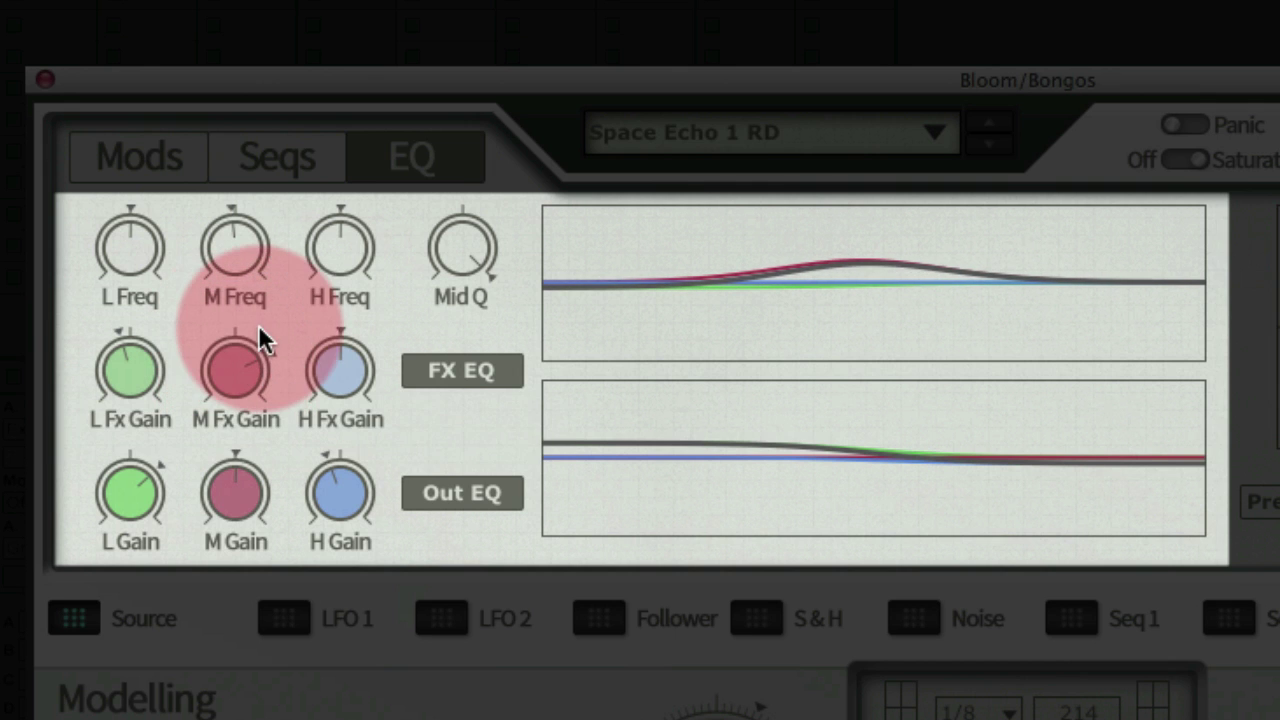
mouse_move(233, 245)
mouse_down()
mouse_move(214, 76)
mouse_move(241, 255)
mouse_up()
click(243, 350)
drag(243, 350, 224, 428)
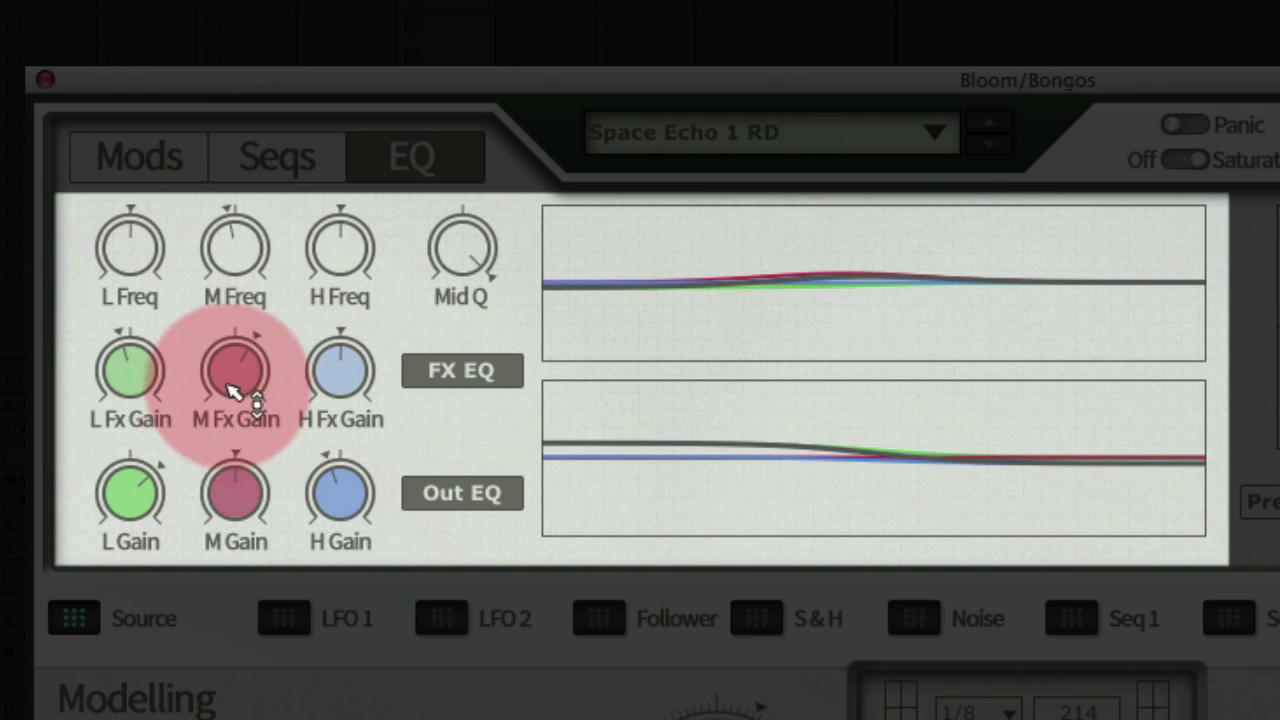
mouse_move(233, 378)
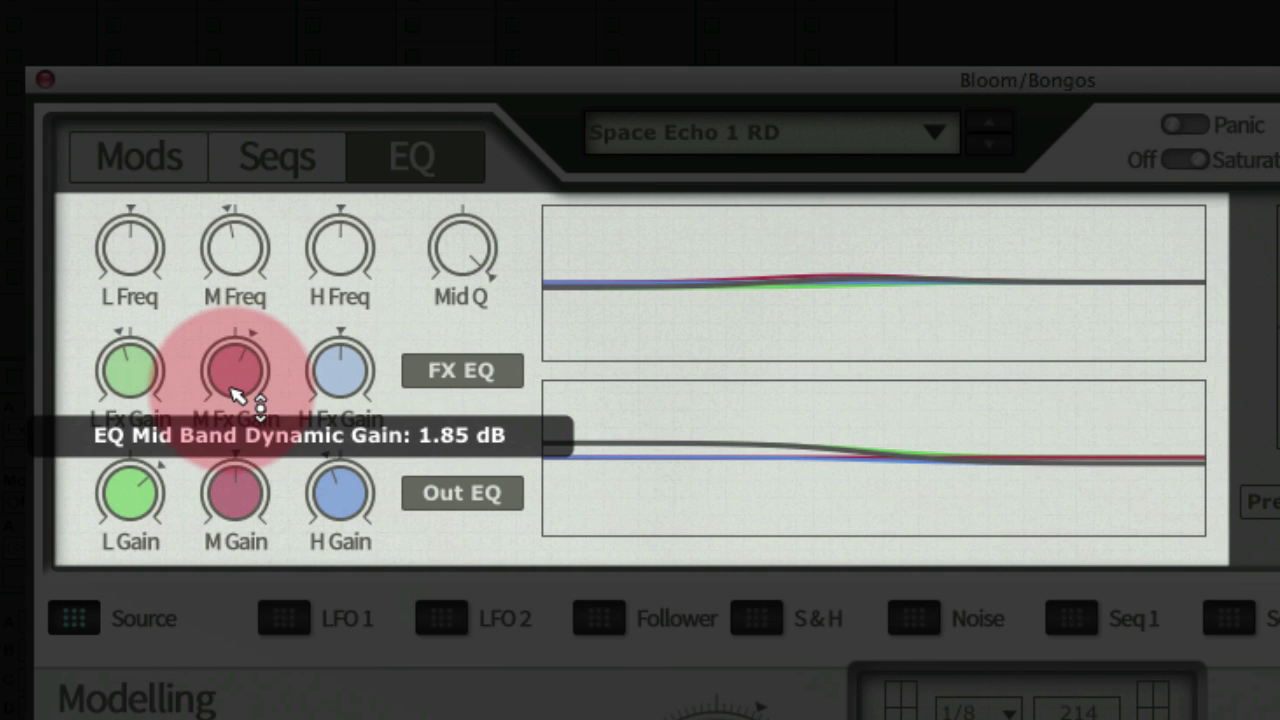
drag(232, 393, 240, 398)
click(366, 417)
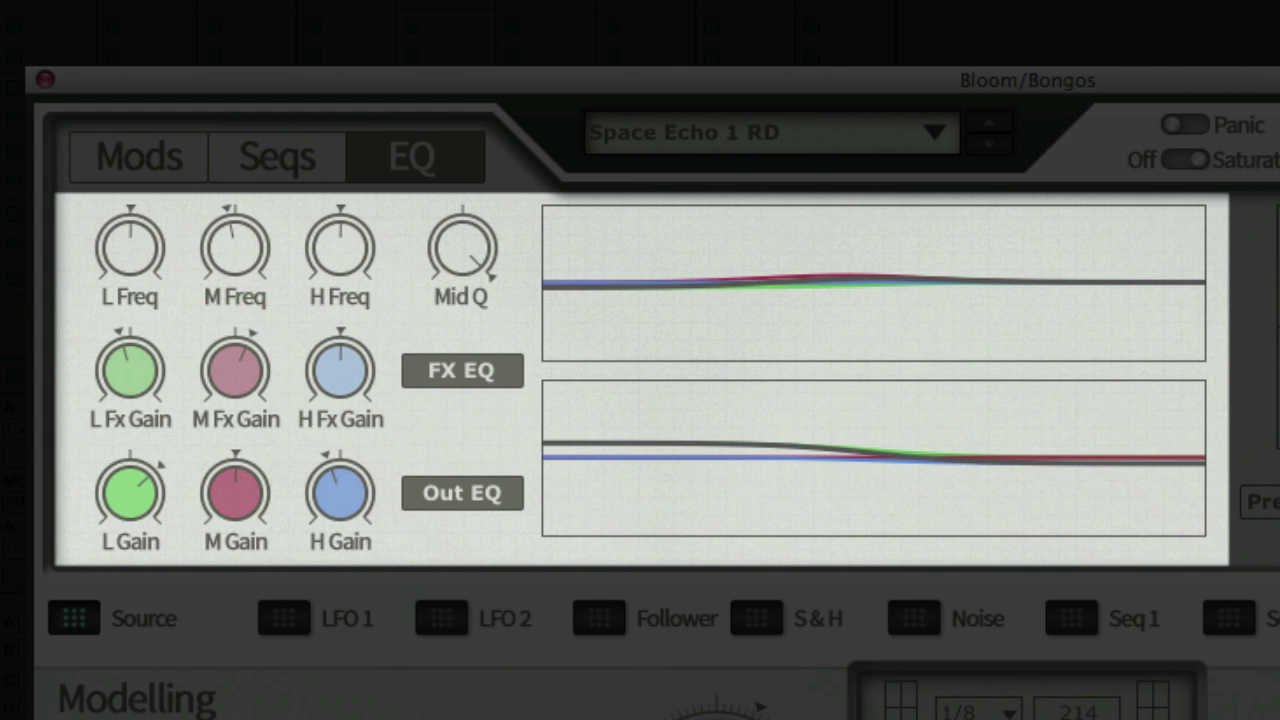
click(236, 372)
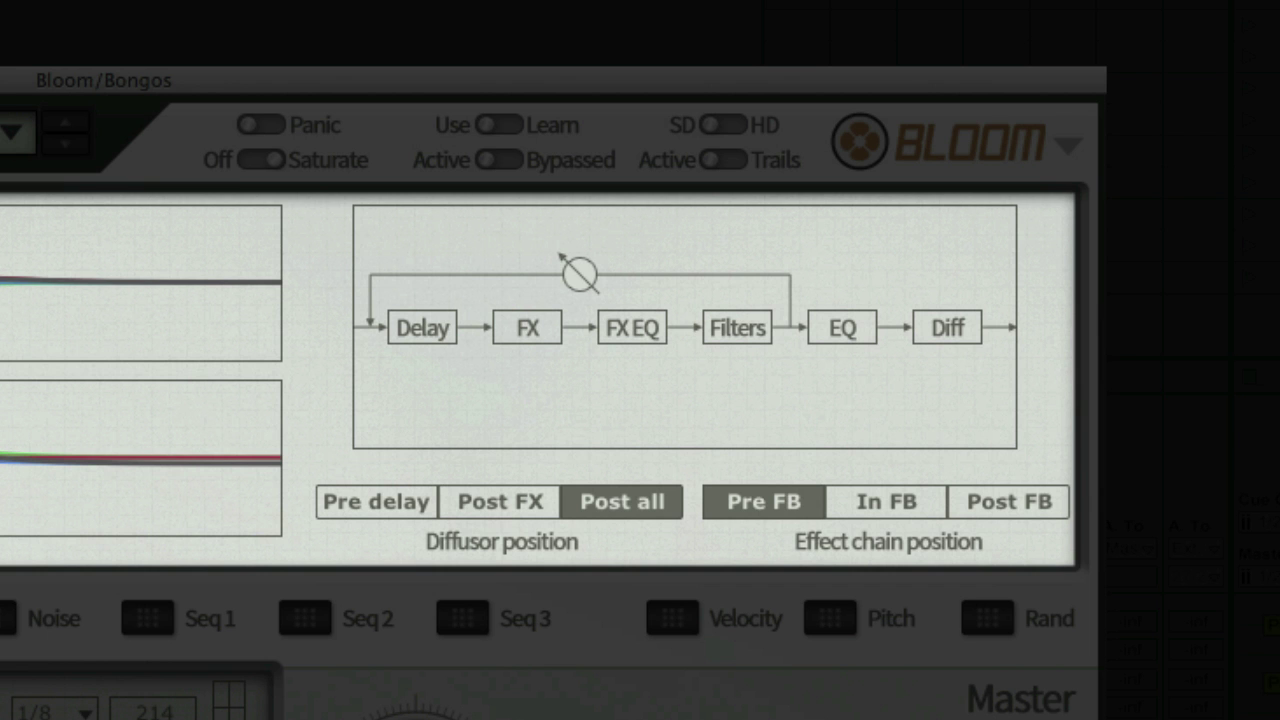
click(196, 371)
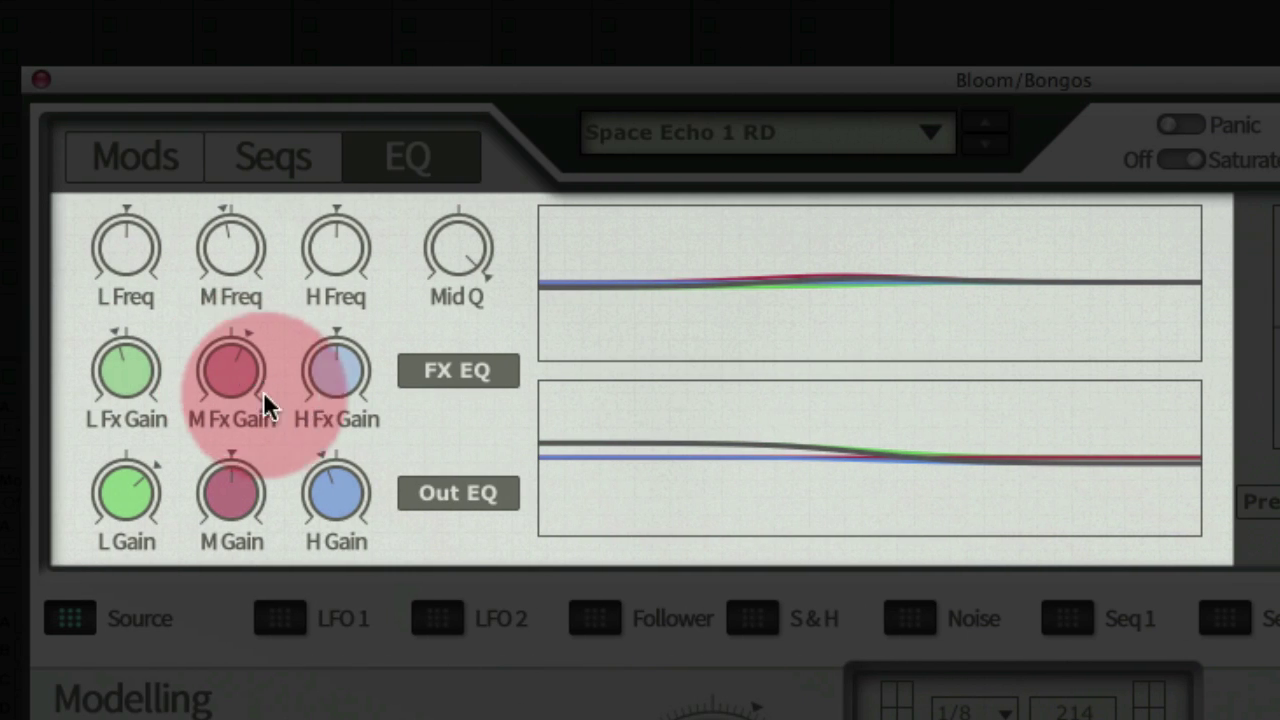
click(441, 379)
click(458, 493)
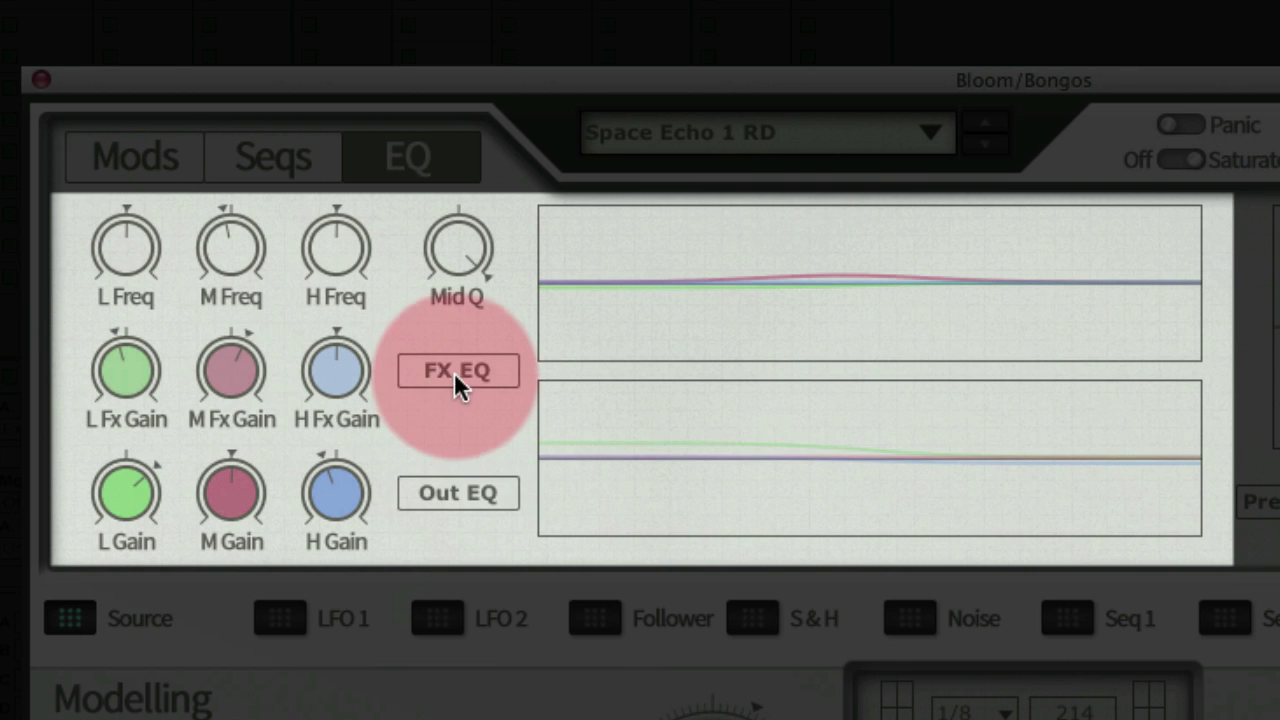
click(454, 370)
click(450, 491)
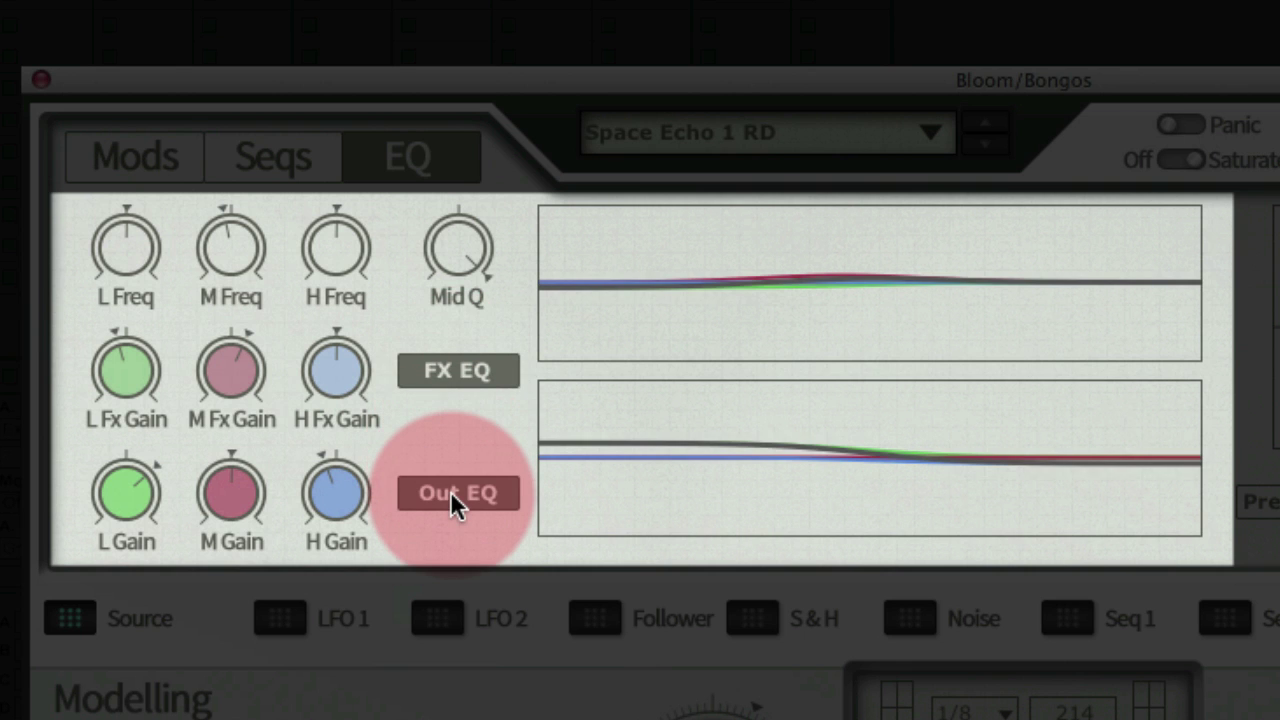
click(340, 270)
click(140, 245)
click(232, 248)
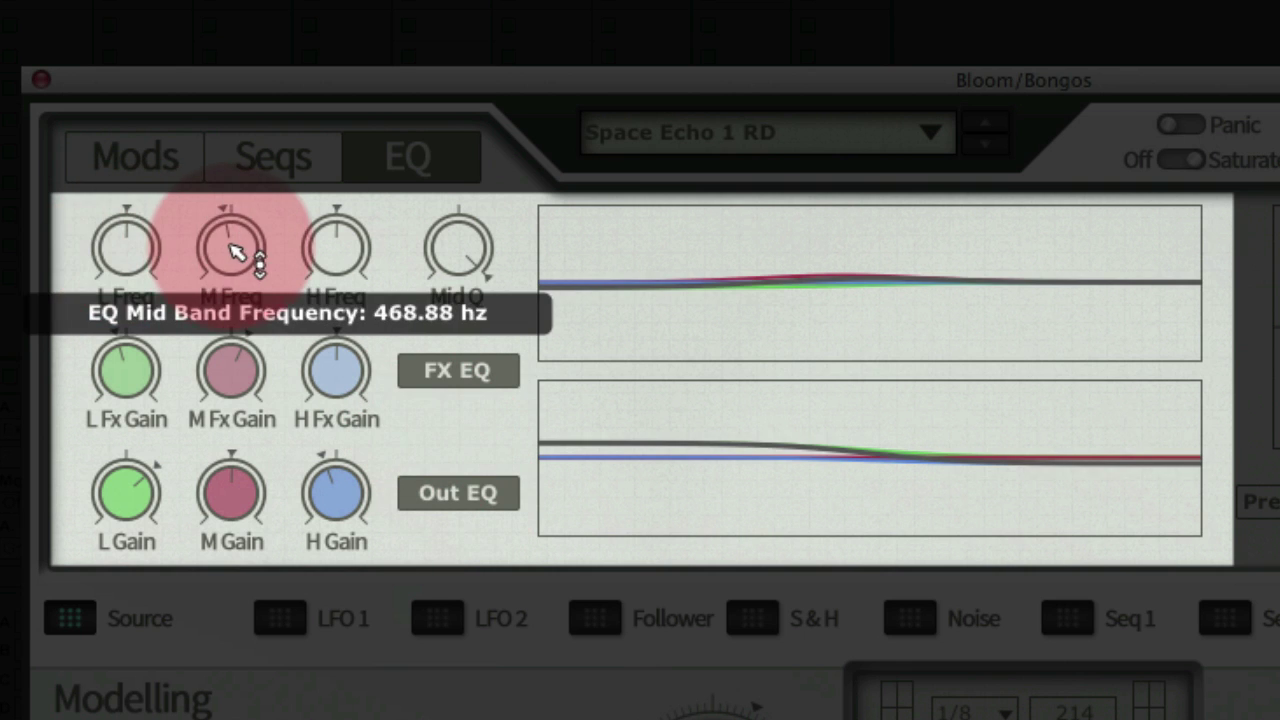
click(326, 252)
click(140, 252)
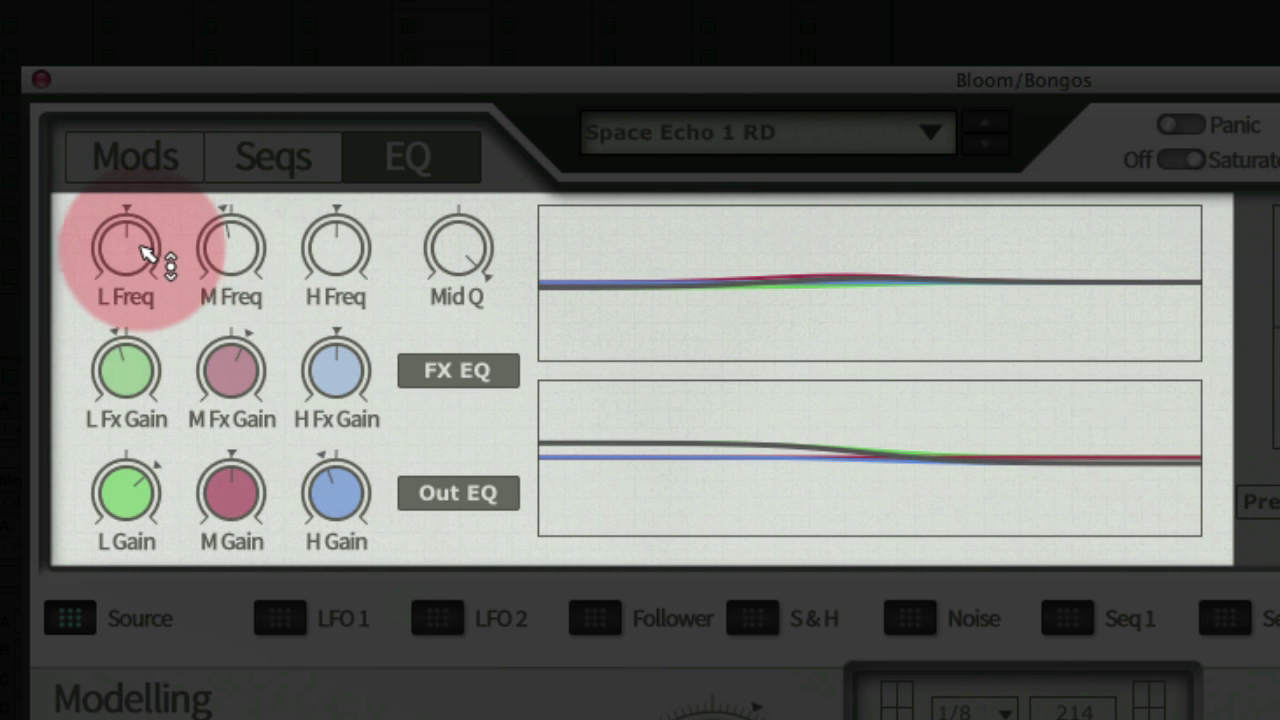
Set the low band to 691.41 Hz, dynamic gain about -2.76 dB and gain 6.04 dB
mouse_move(145, 255)
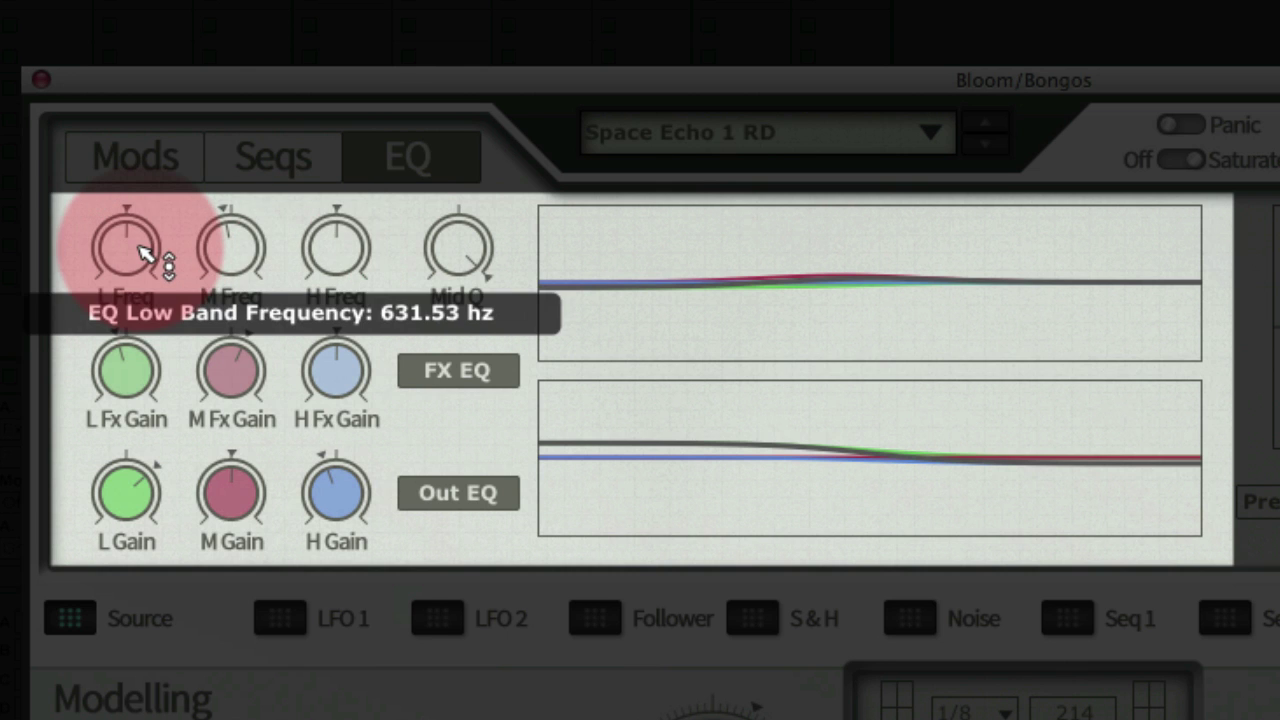
drag(145, 252, 140, 298)
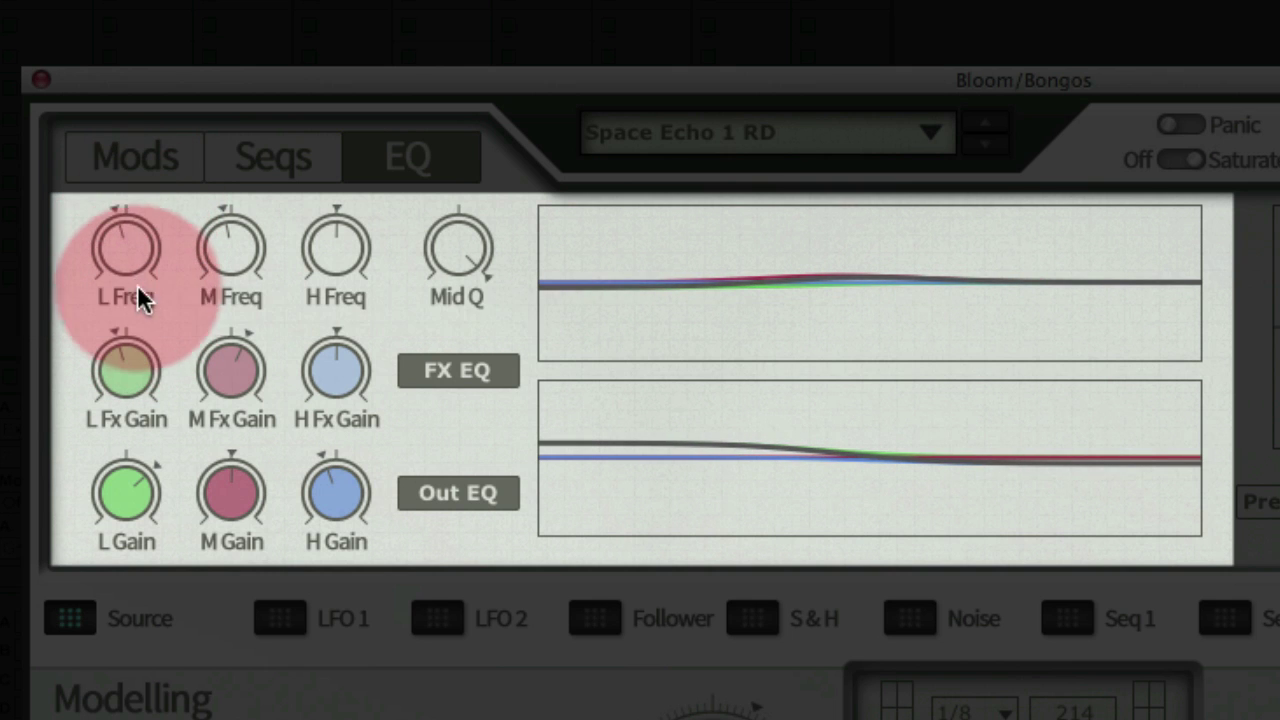
drag(140, 378, 144, 426)
drag(149, 486, 131, 458)
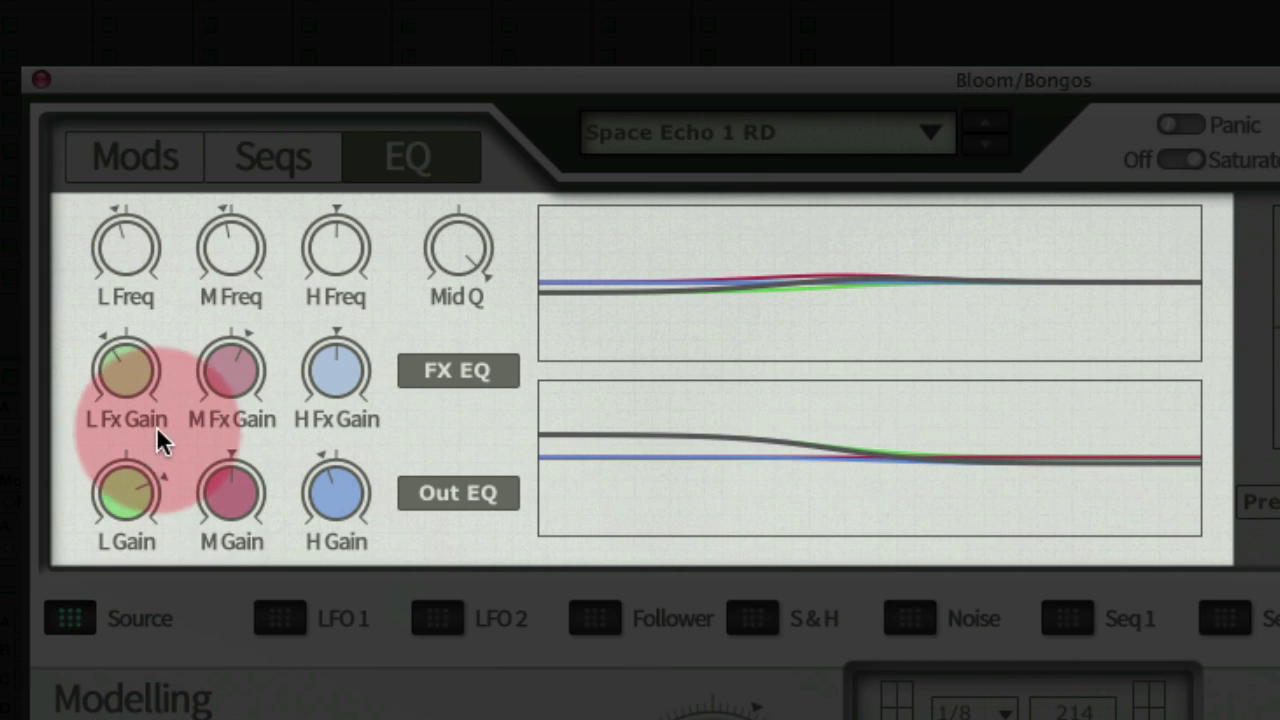
Cut the high band gain to -1.63 dB and widen the mid Q to 2.31 octaves
click(235, 245)
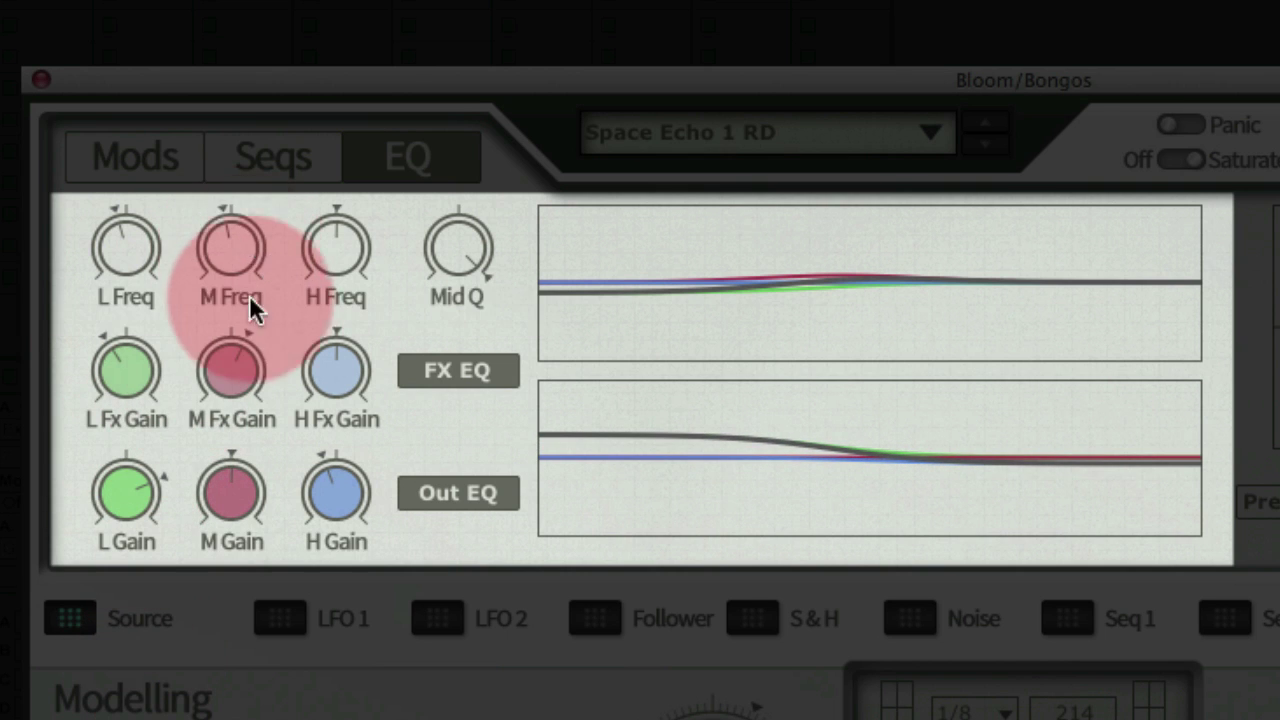
click(246, 378)
click(243, 495)
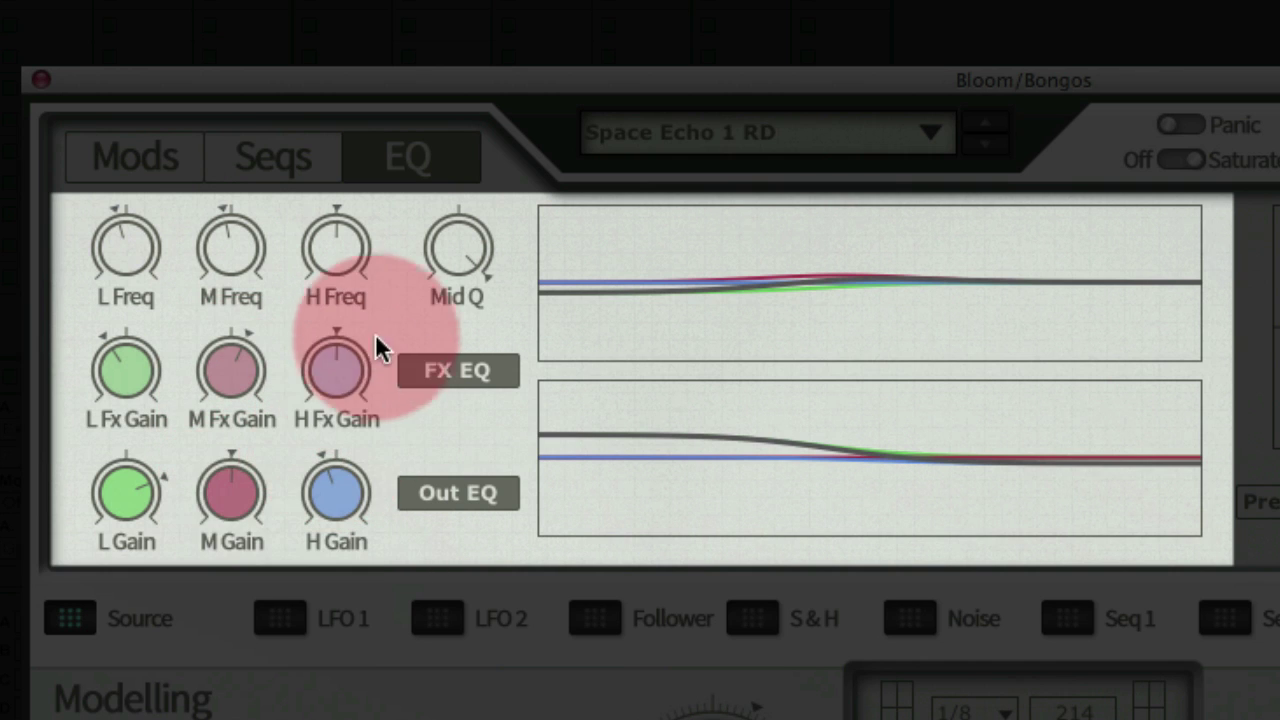
click(343, 253)
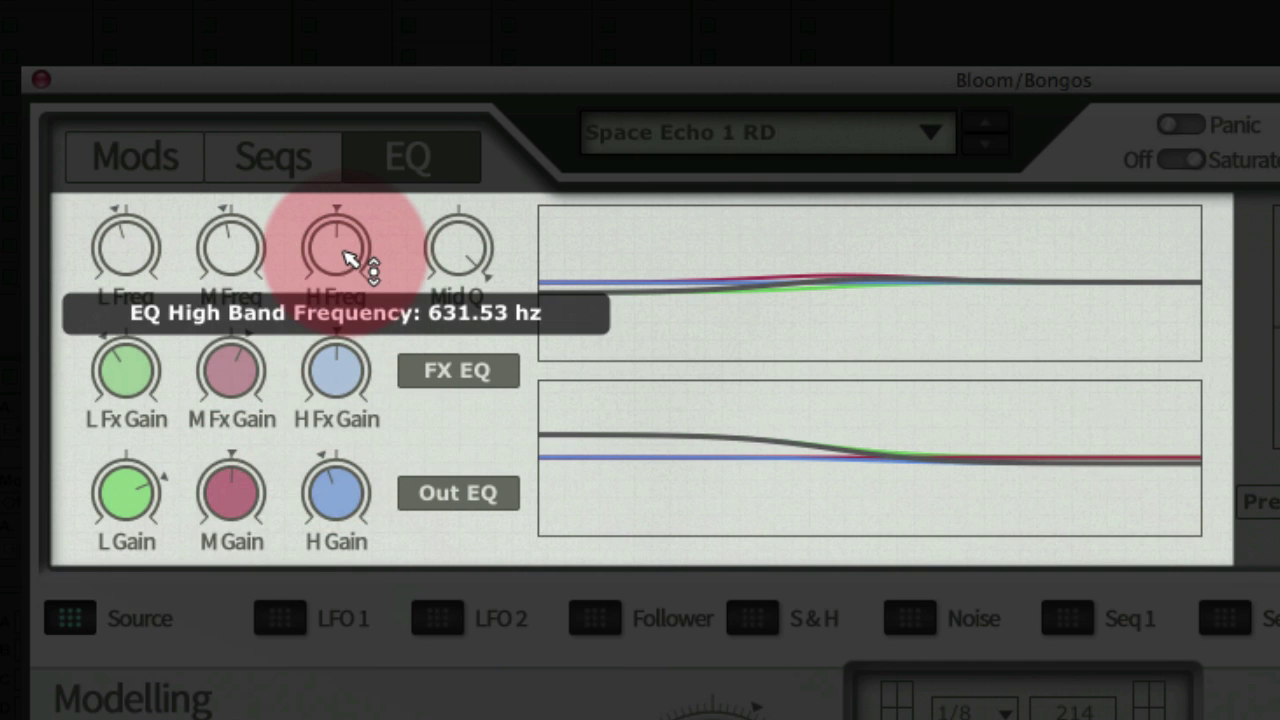
click(350, 376)
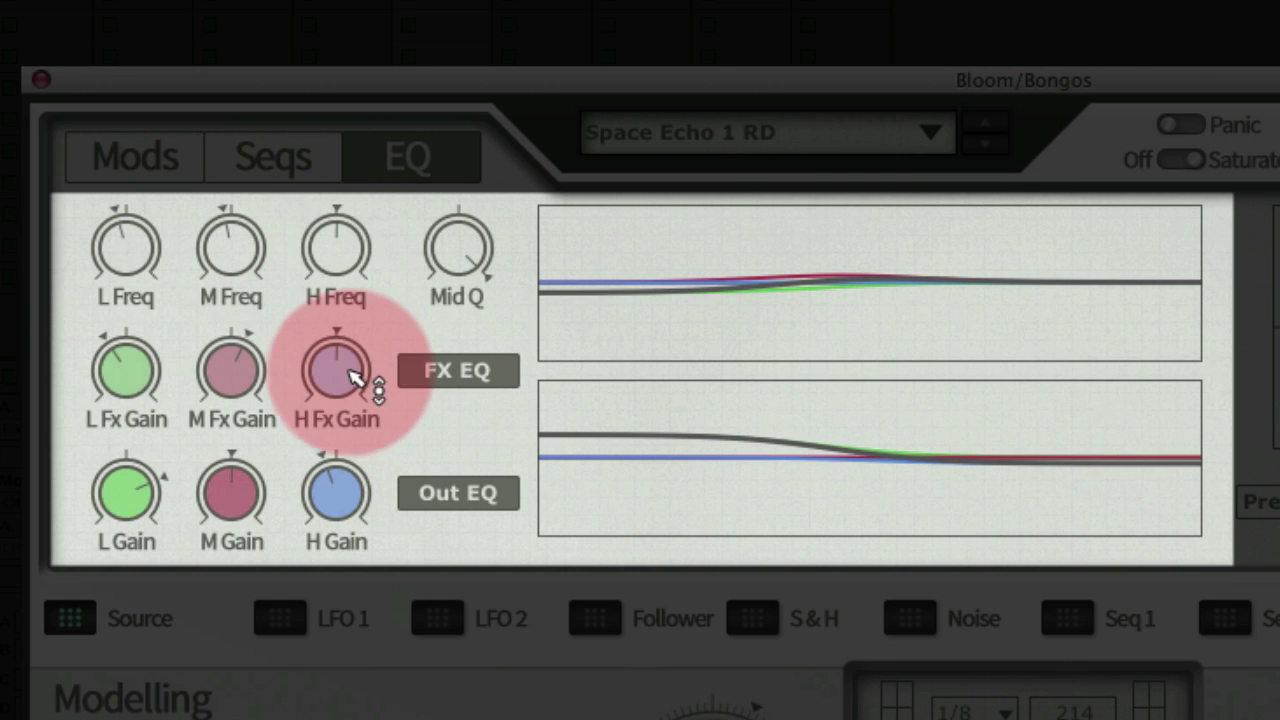
drag(338, 495, 343, 510)
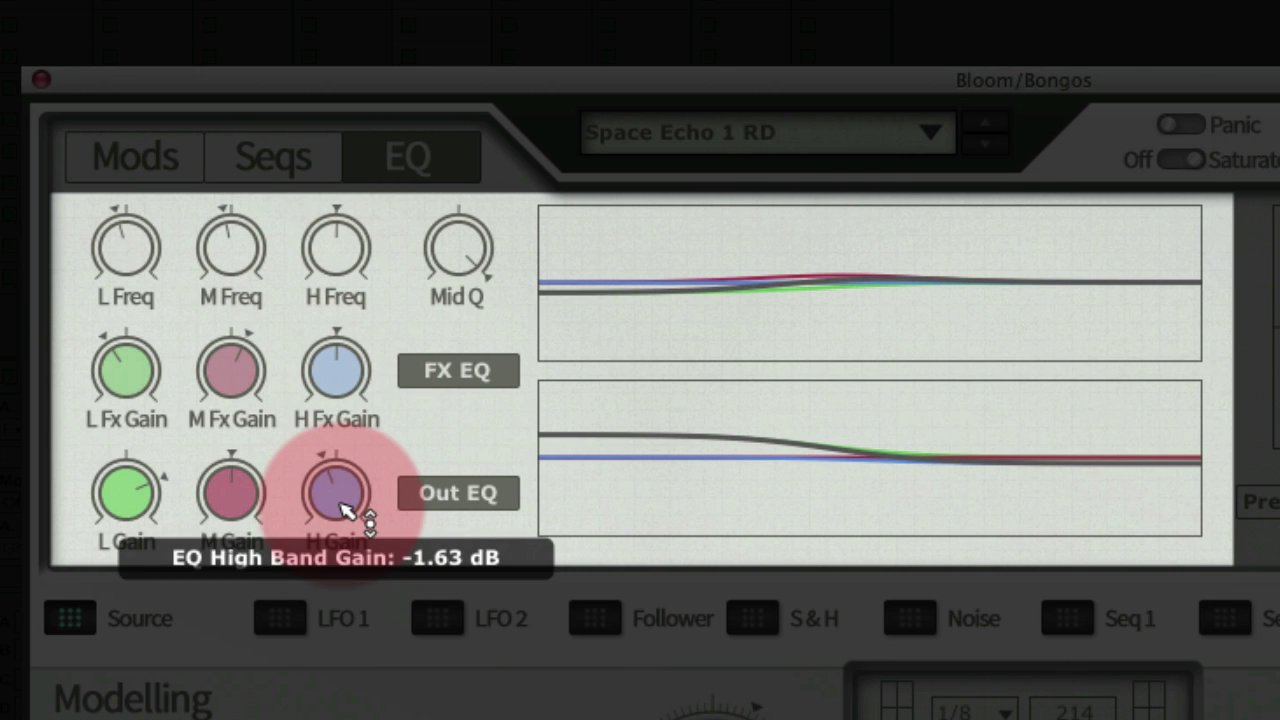
drag(486, 250, 270, 255)
Move the mid band to about 2.35 kHz and bring its dynamic gain to about 0.42 dB
drag(232, 250, 225, 200)
drag(232, 370, 320, 440)
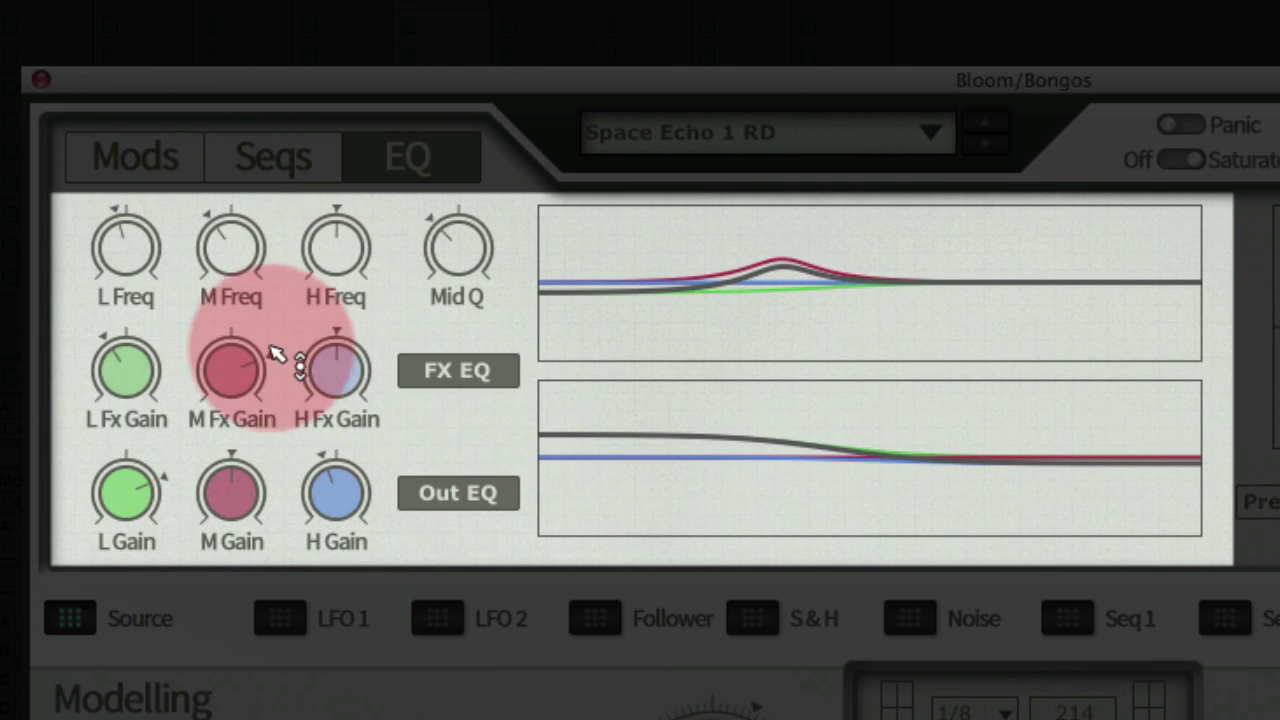
drag(232, 372, 271, 508)
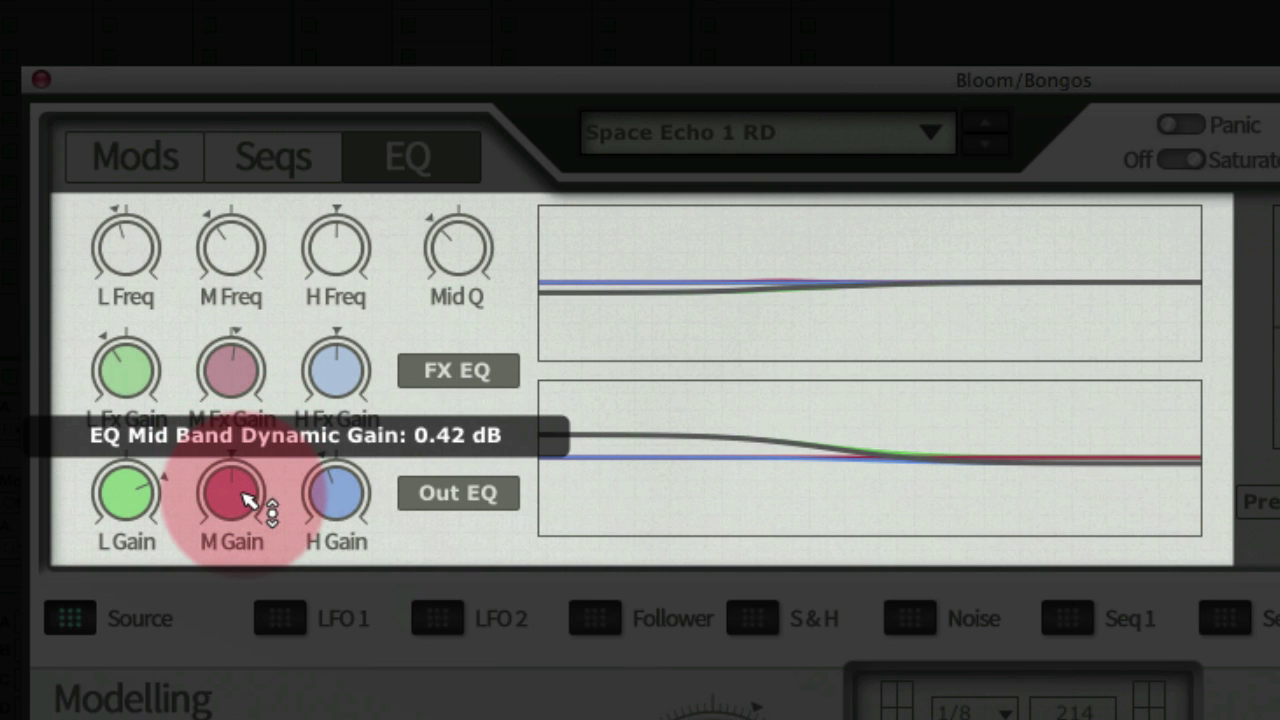
drag(245, 500, 246, 501)
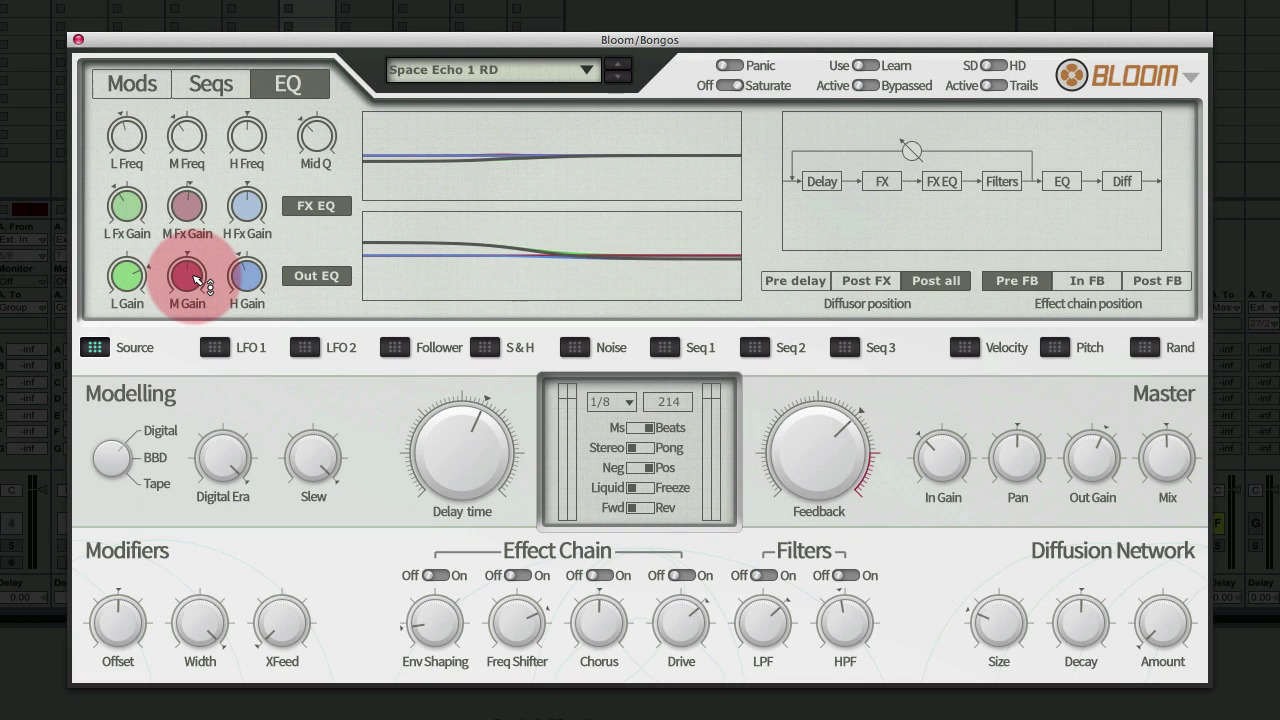
Look through the step sequencer and LFO/envelope follower modulator pages
click(211, 84)
click(132, 86)
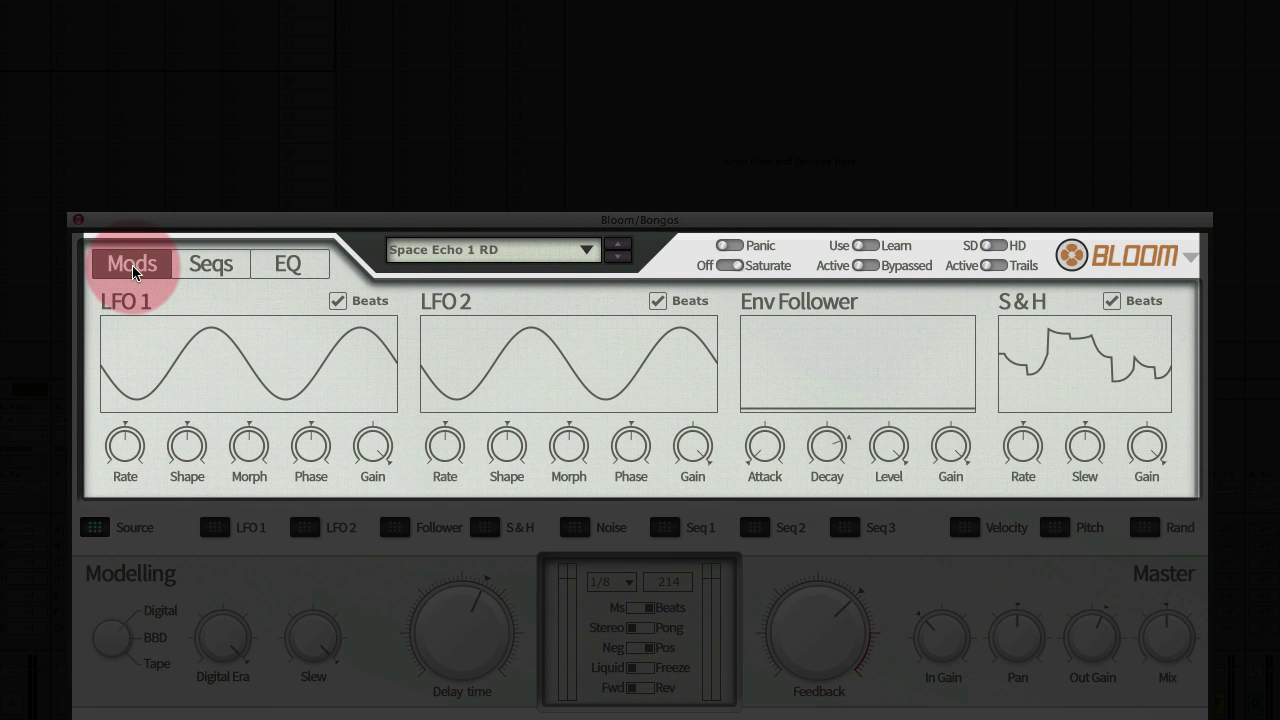
click(197, 266)
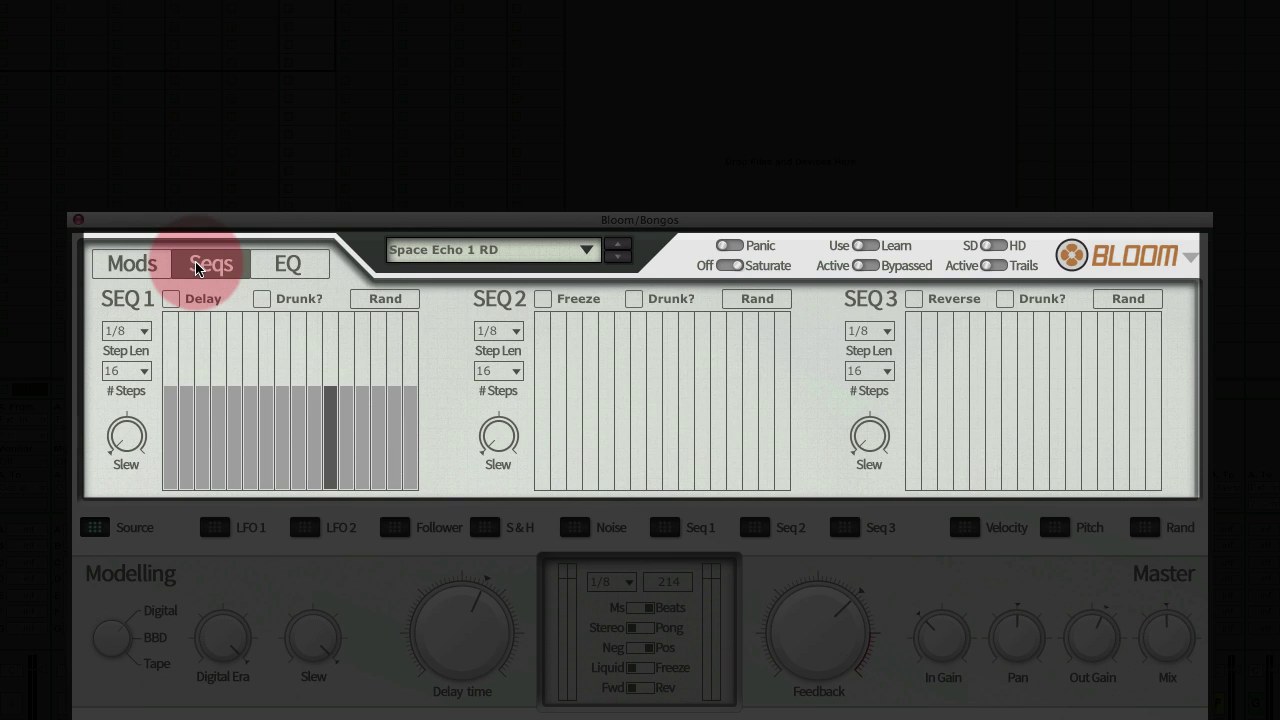
click(150, 262)
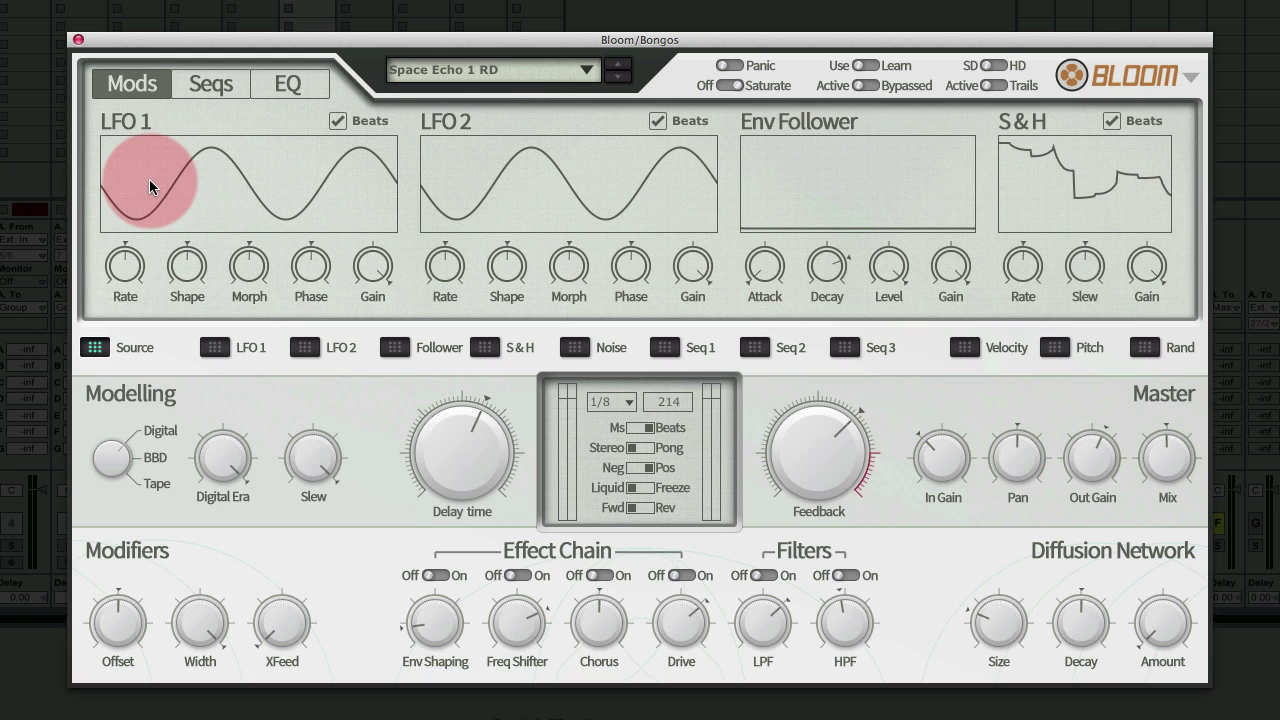
Assign LFO 1 to the master Pan and swing its modulation depth leftward
click(214, 350)
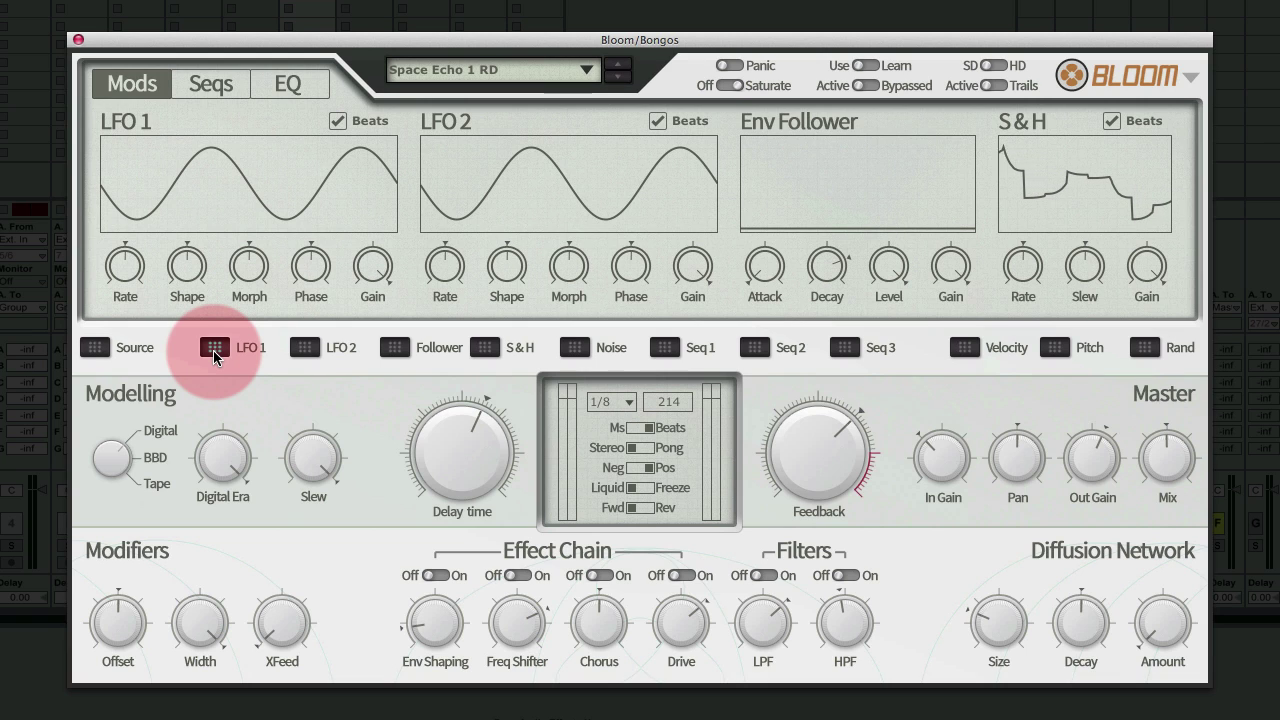
drag(214, 357, 1052, 447)
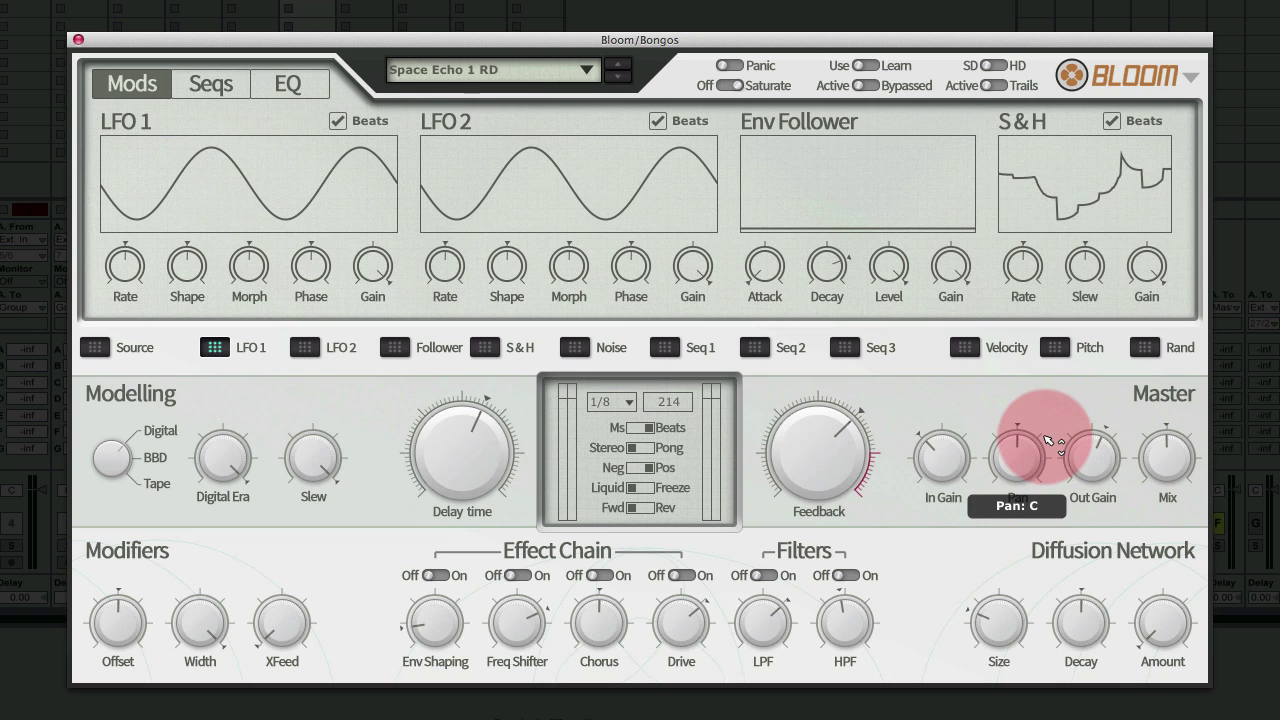
drag(1047, 440, 1040, 352)
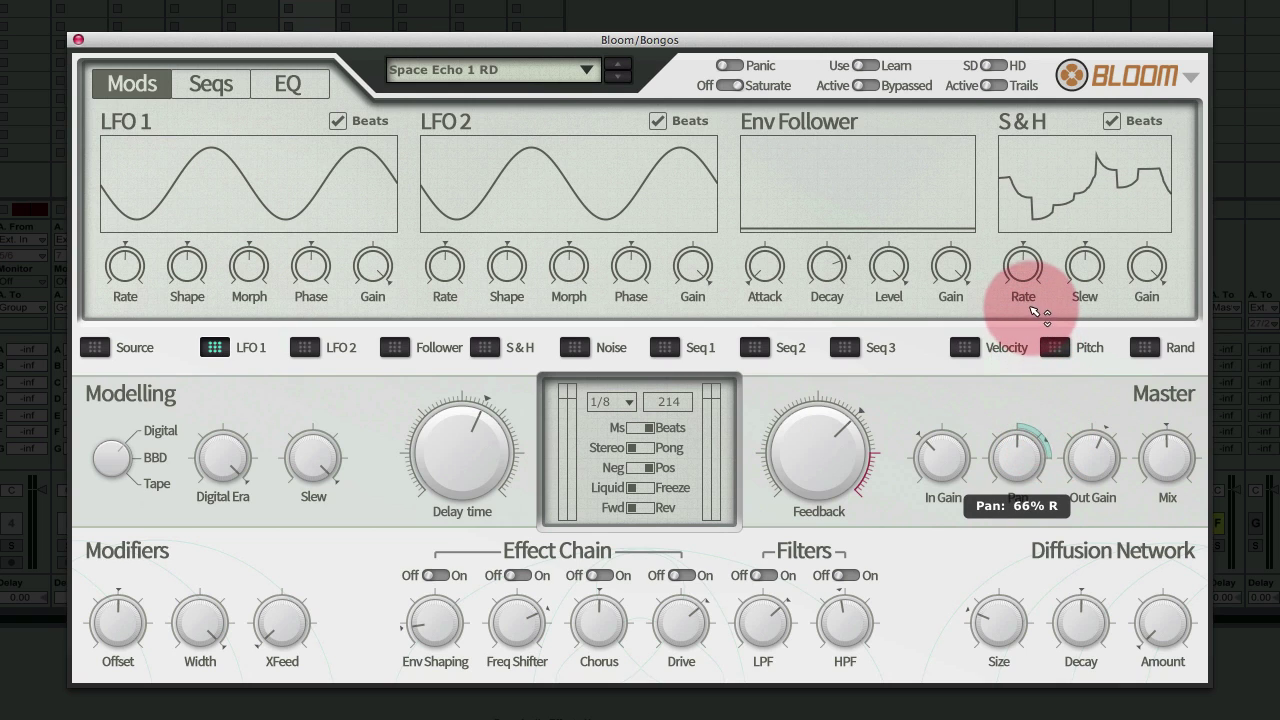
drag(1033, 283, 1013, 536)
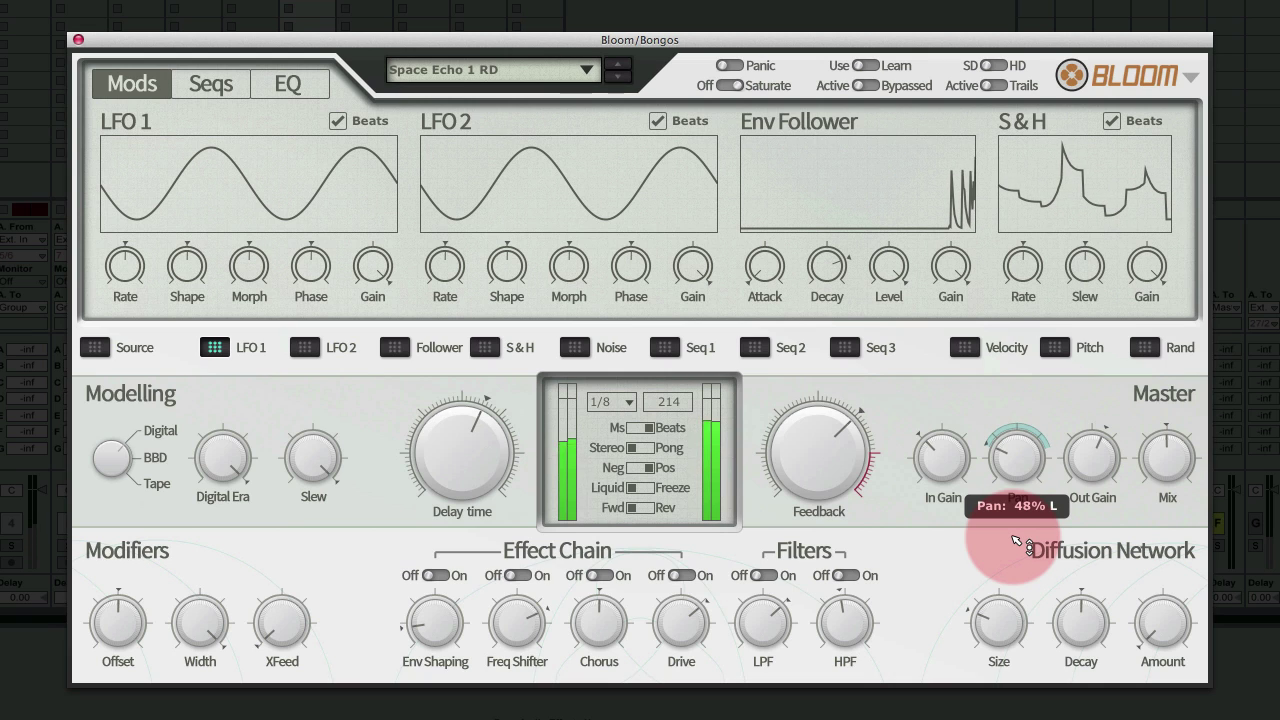
drag(1012, 538, 1097, 396)
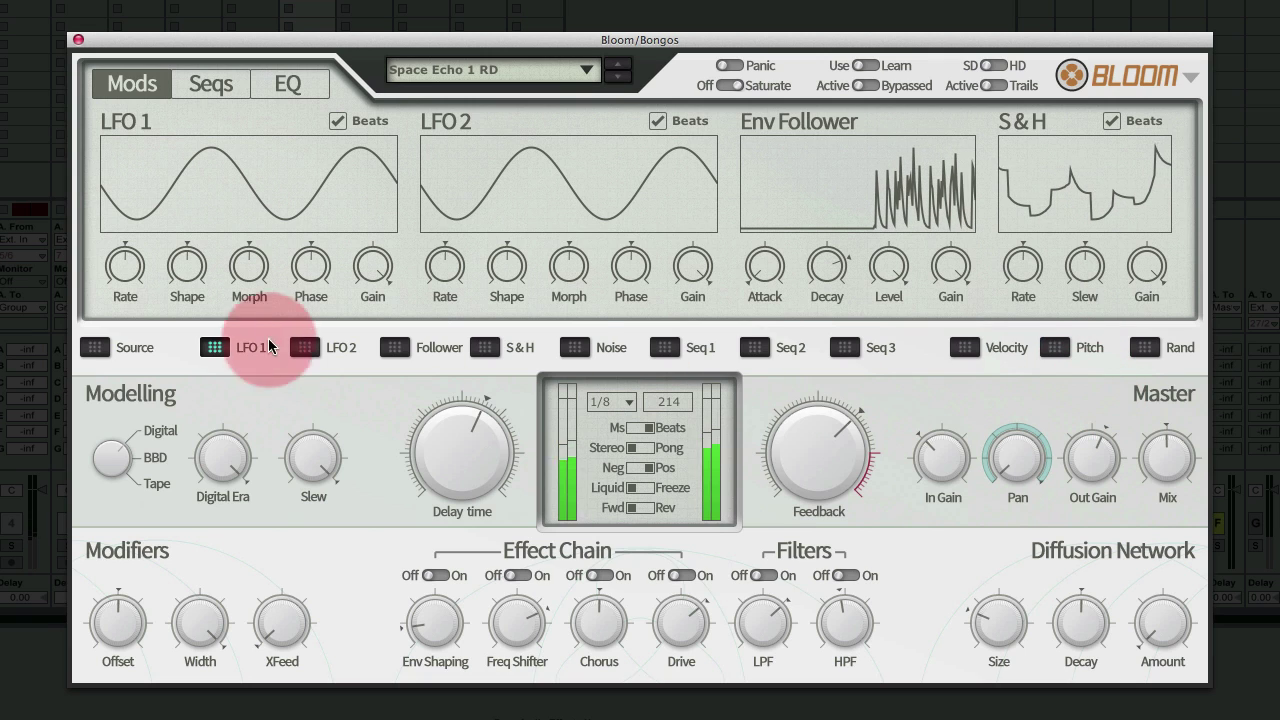
Set the LFO 1 rate to 4 bars (triplet) and change its waveform shape
mouse_move(127, 270)
drag(127, 270, 125, 315)
click(236, 298)
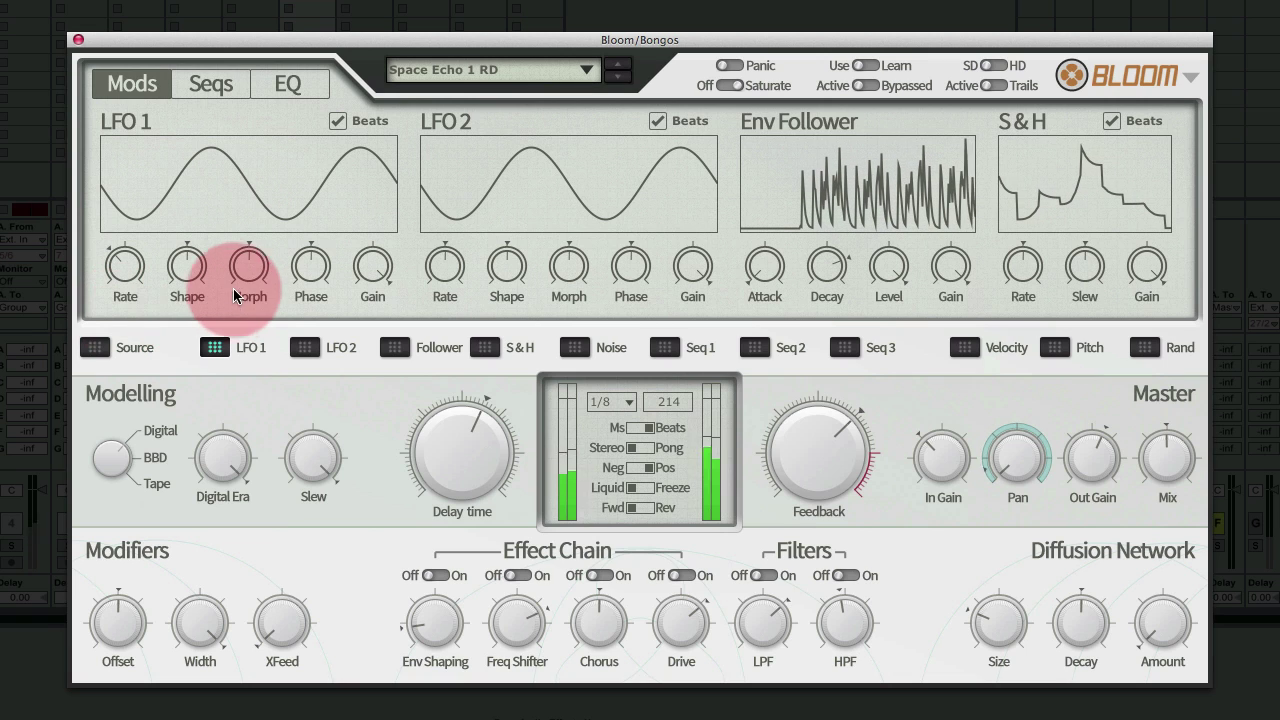
drag(187, 268, 383, 264)
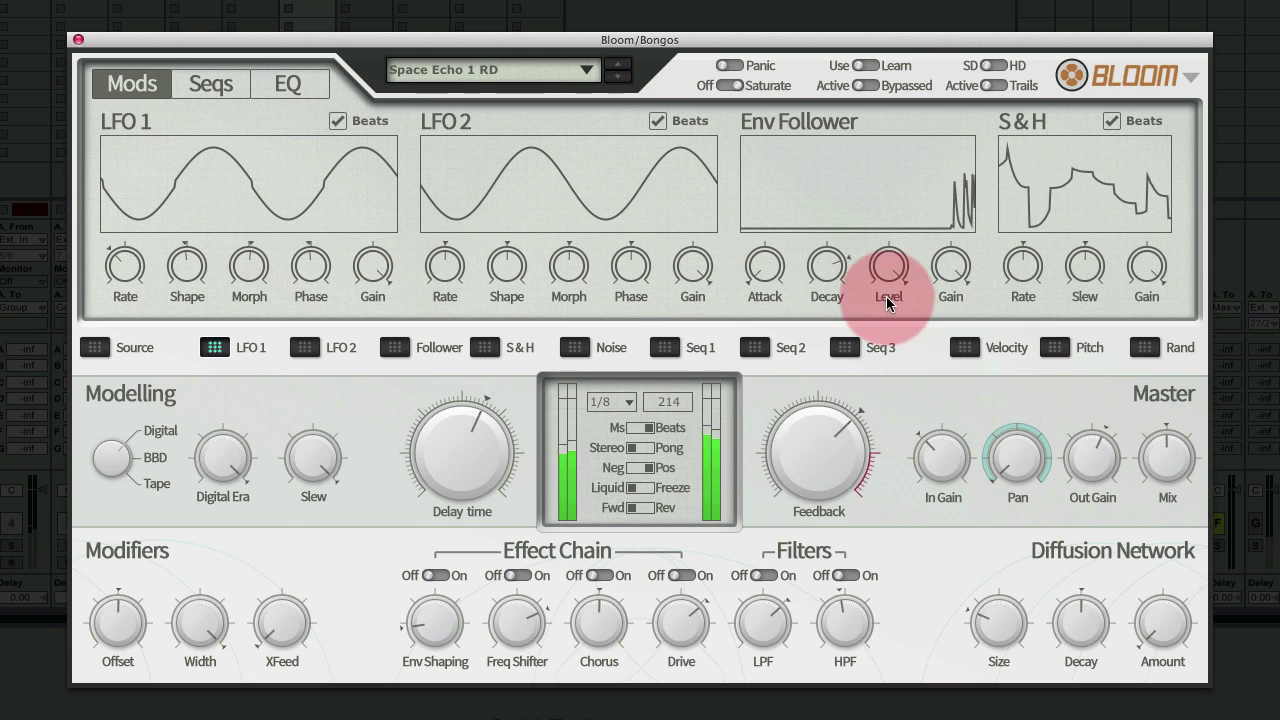
Assign the envelope follower to modulate the delay time
click(826, 264)
click(694, 442)
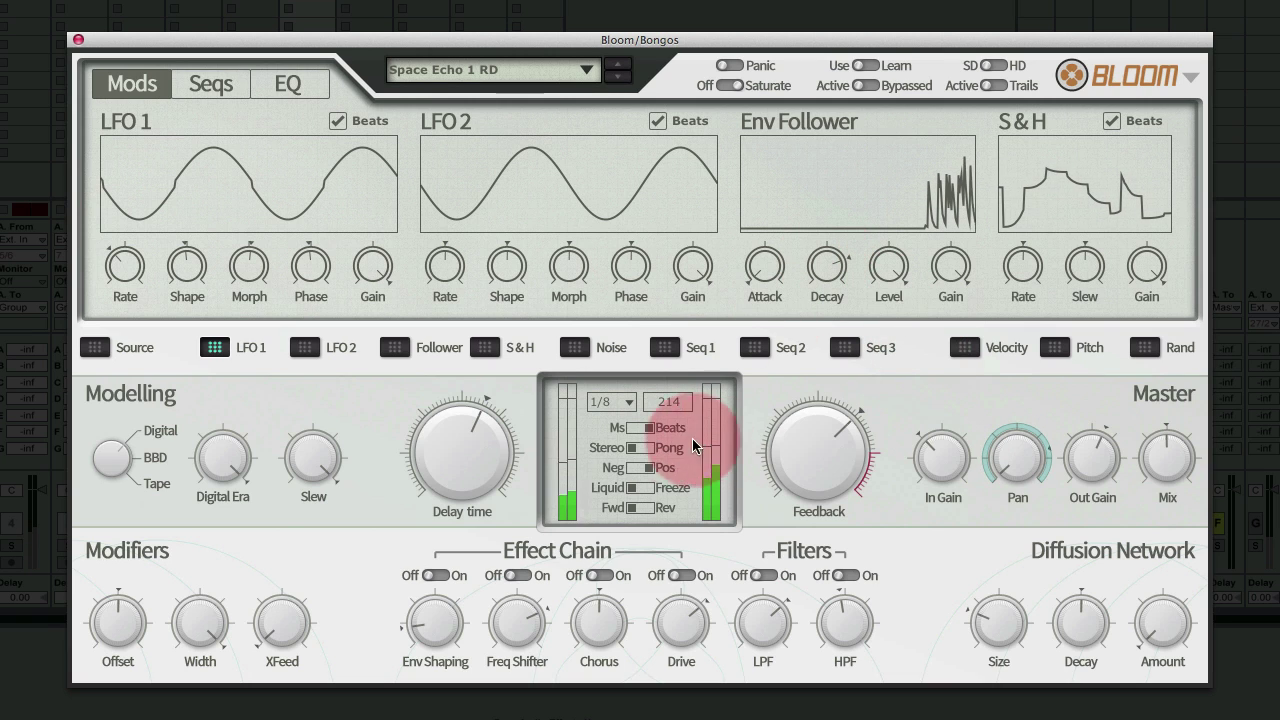
click(820, 301)
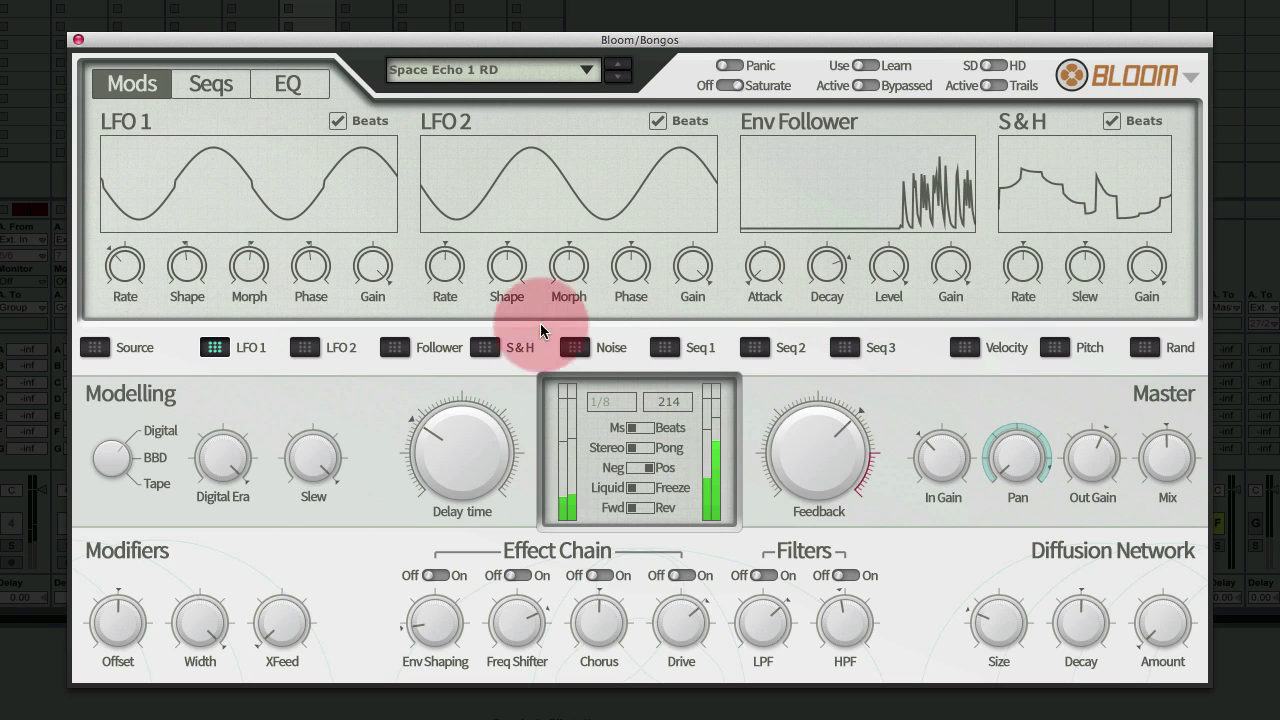
click(397, 349)
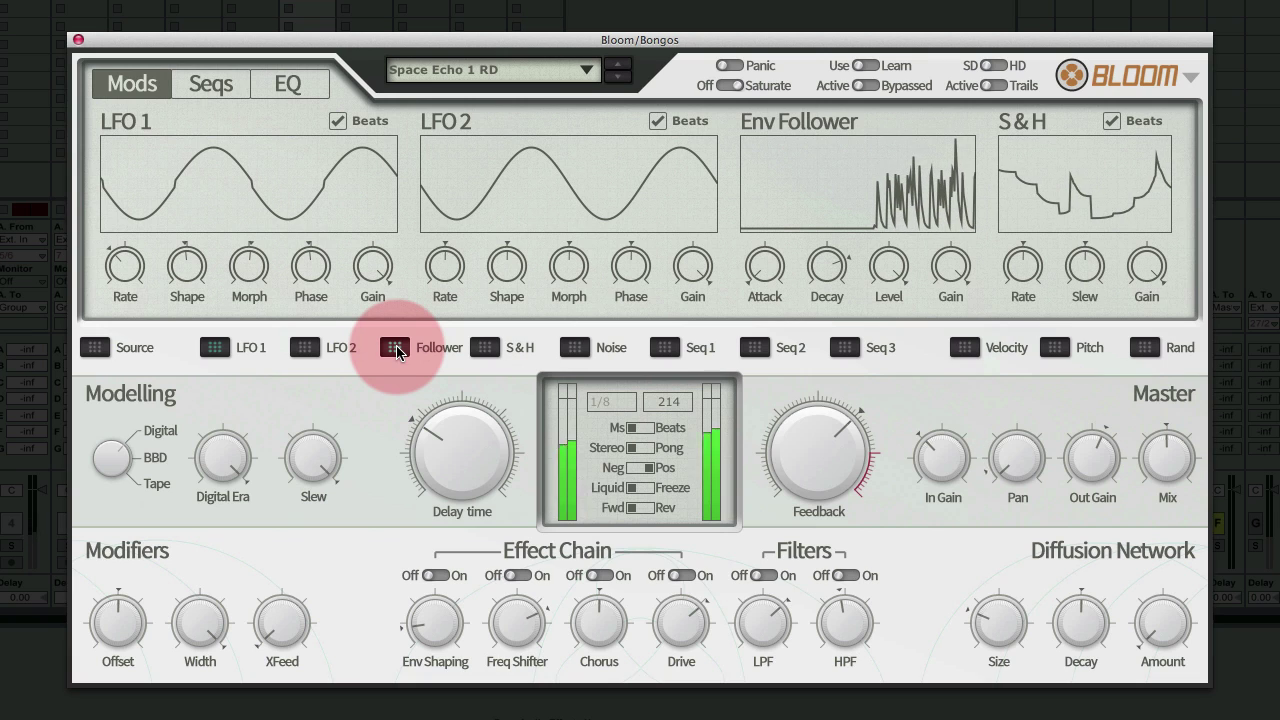
drag(397, 346, 826, 240)
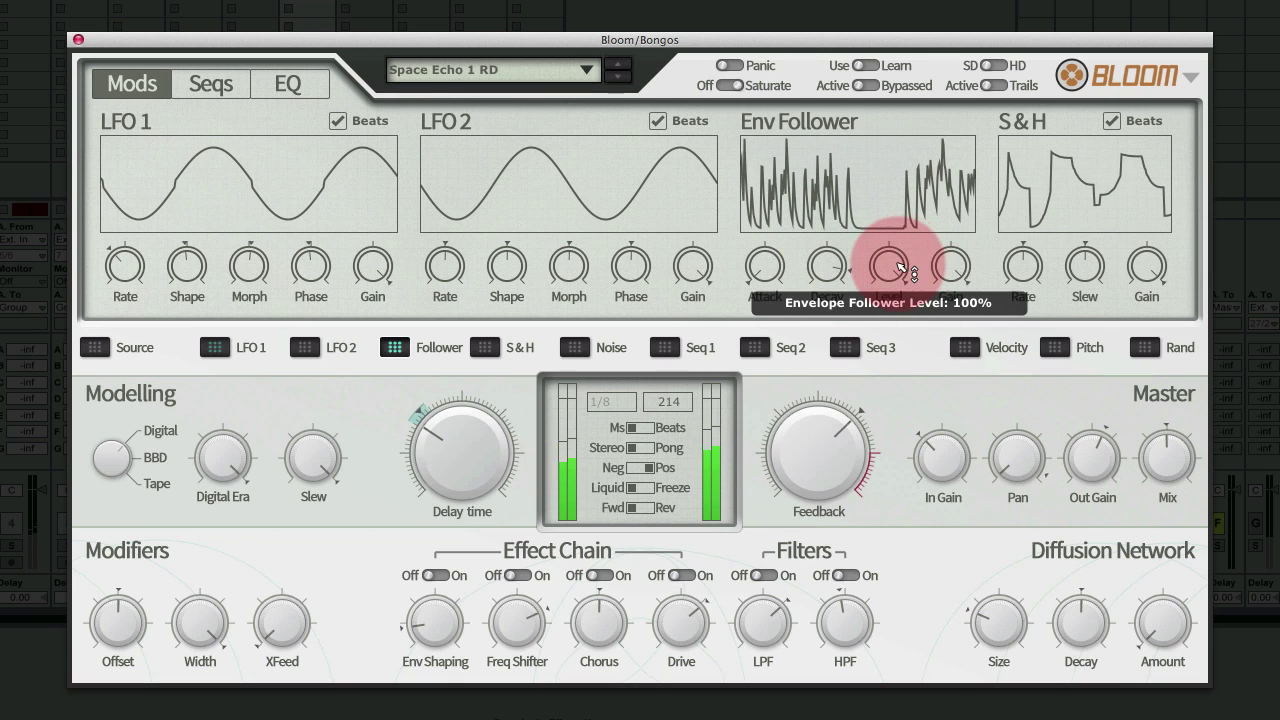
Set envelope follower gain to 50% and feedback to about 81%, then show the sequencers
drag(951, 268, 963, 424)
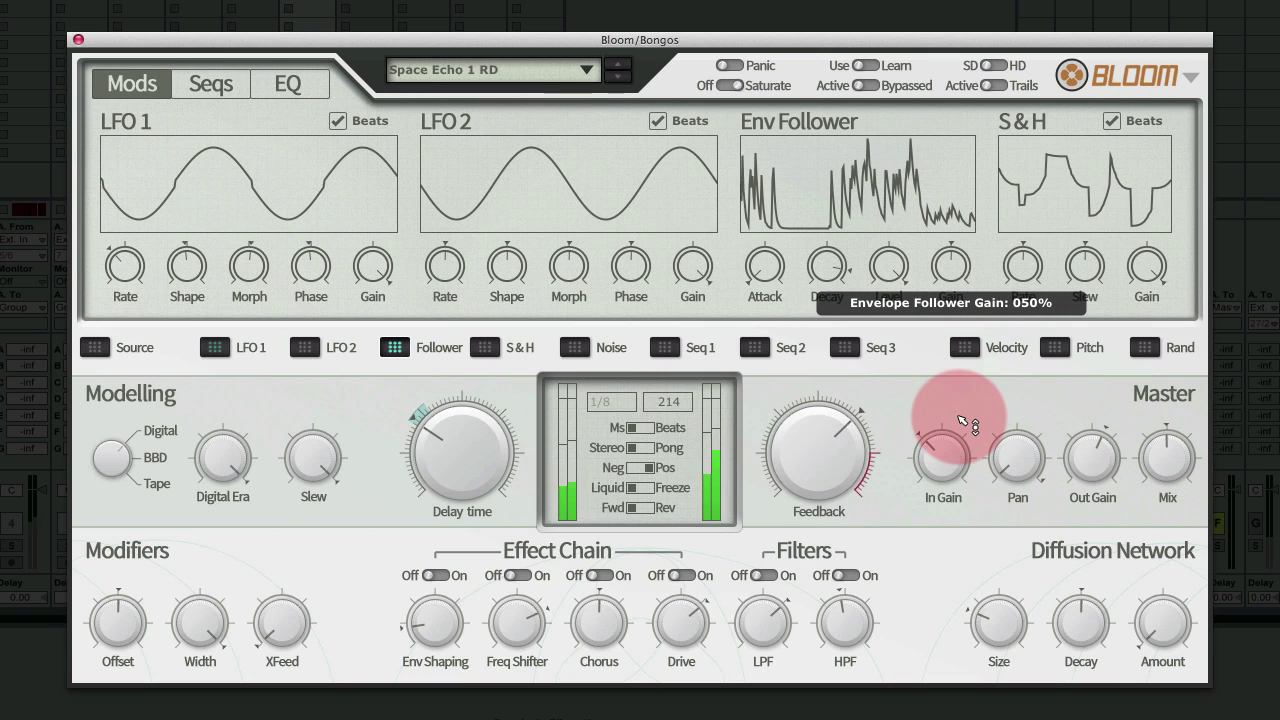
click(803, 422)
drag(803, 422, 822, 420)
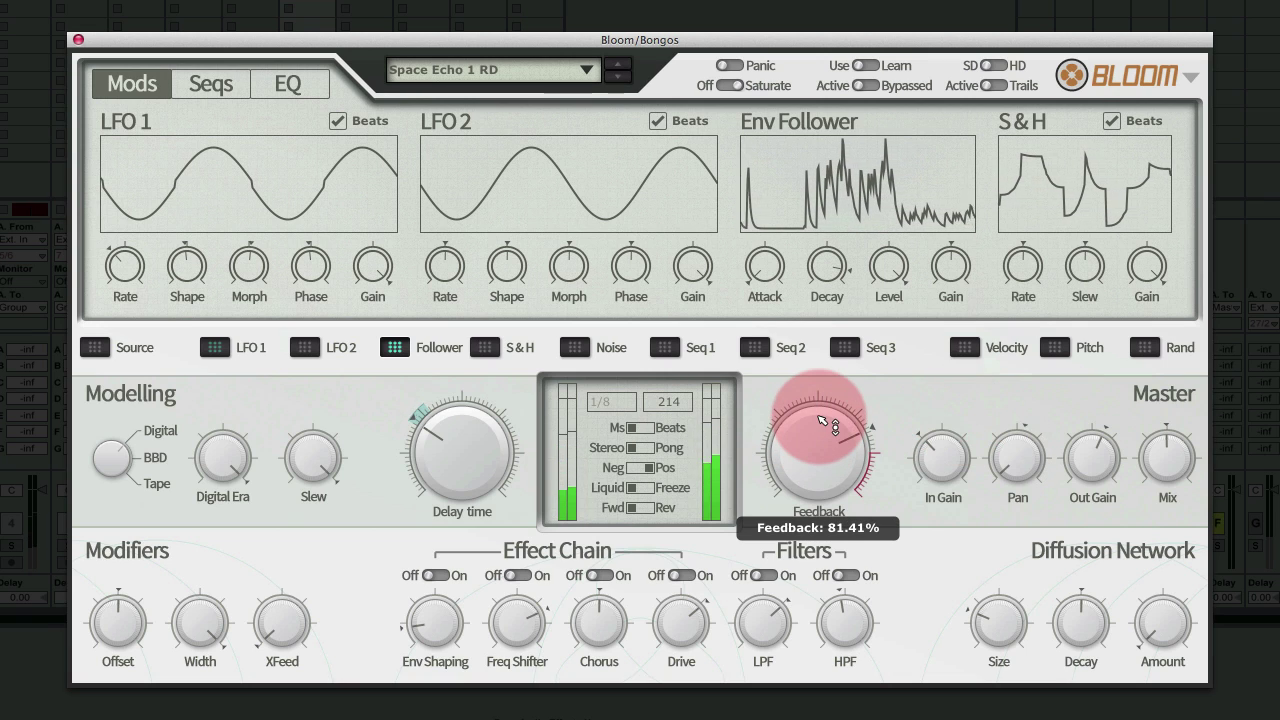
click(211, 84)
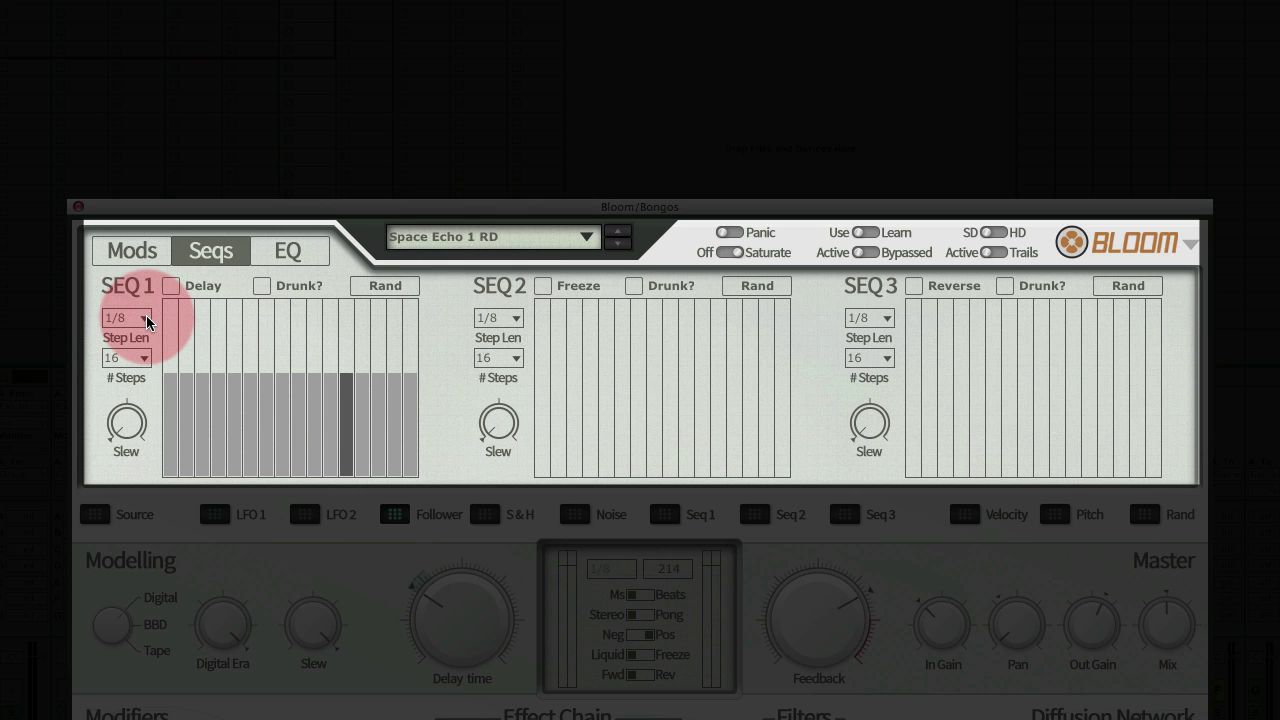
Set sequencer 1 to a 1/4 step length with 4 steps
click(146, 317)
mouse_move(152, 341)
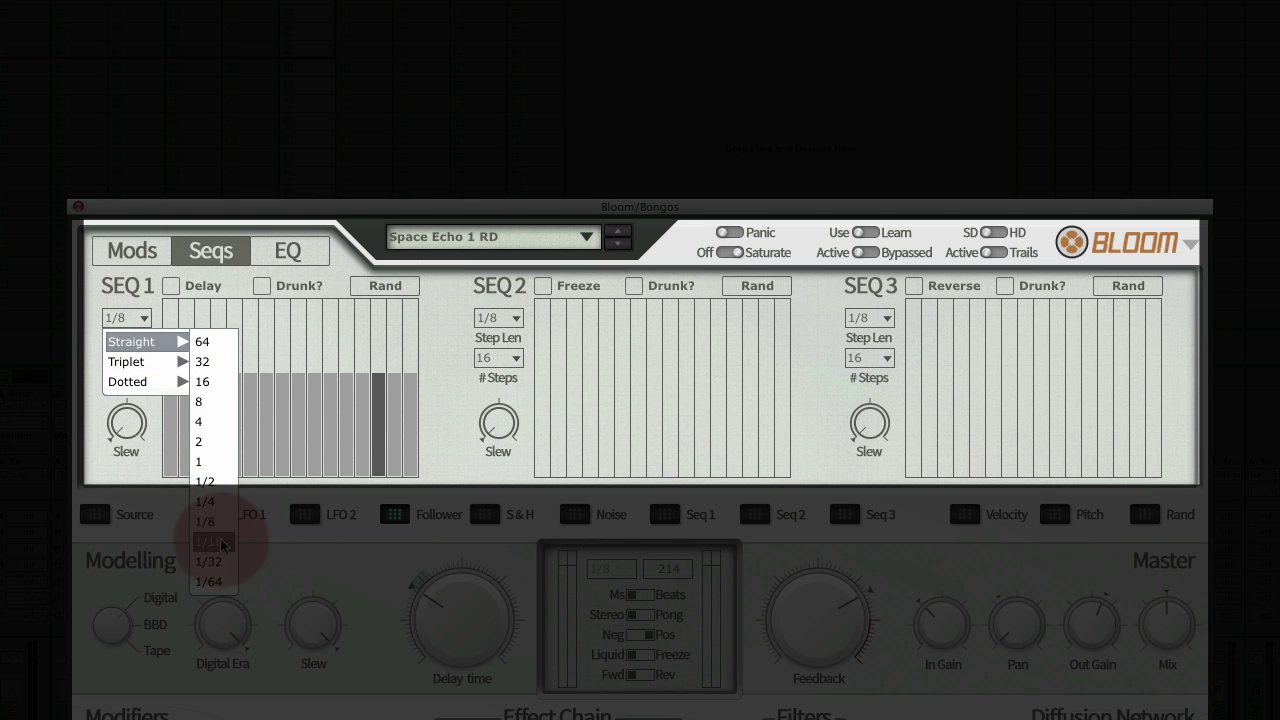
click(216, 541)
click(136, 318)
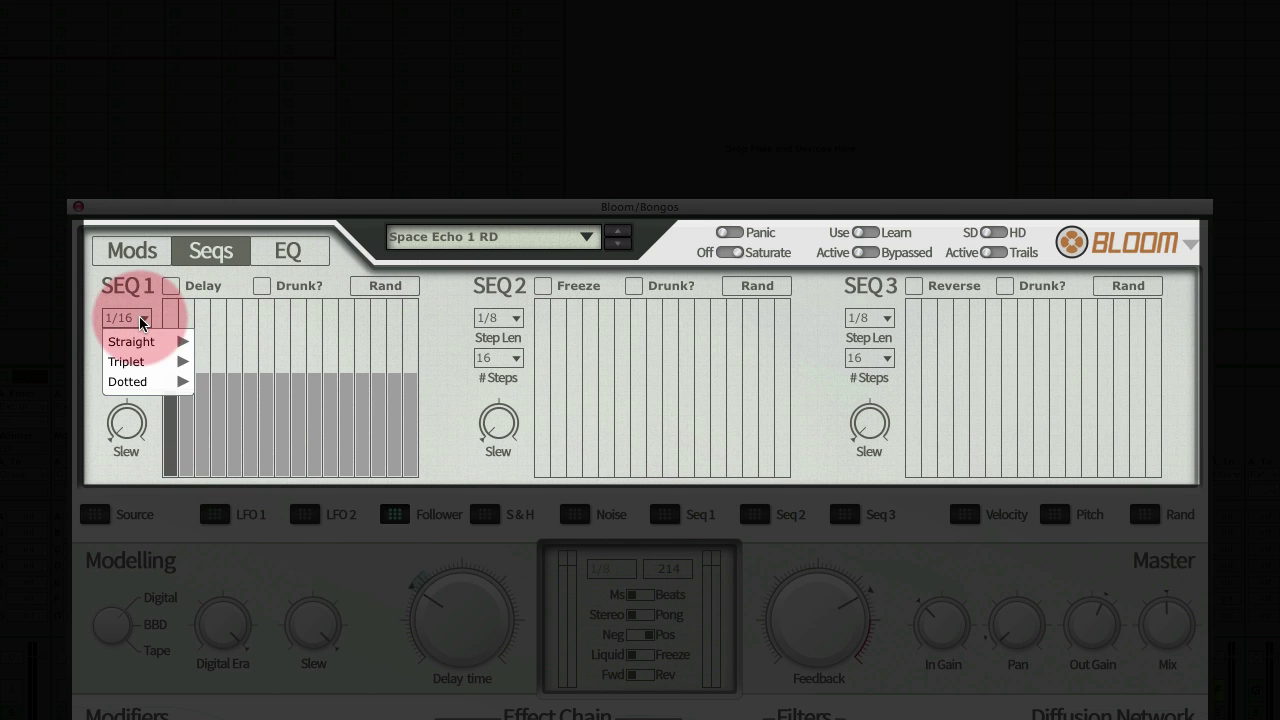
mouse_move(143, 340)
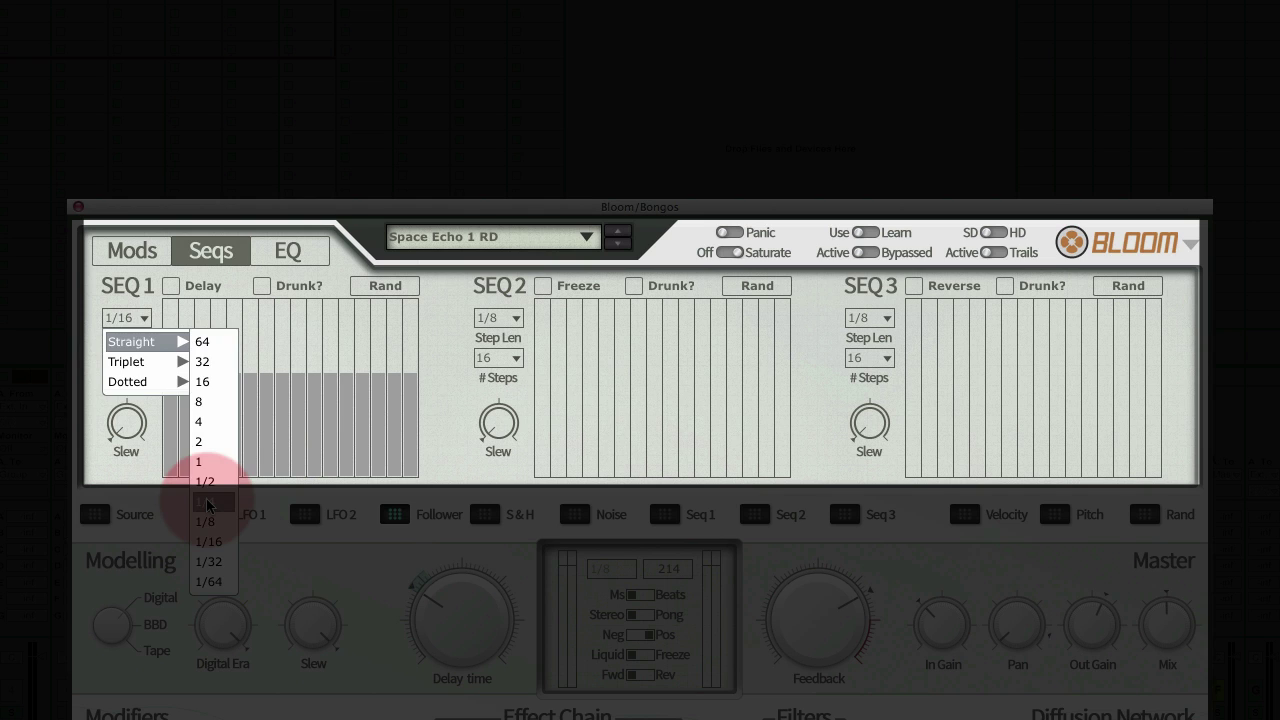
click(206, 501)
click(143, 358)
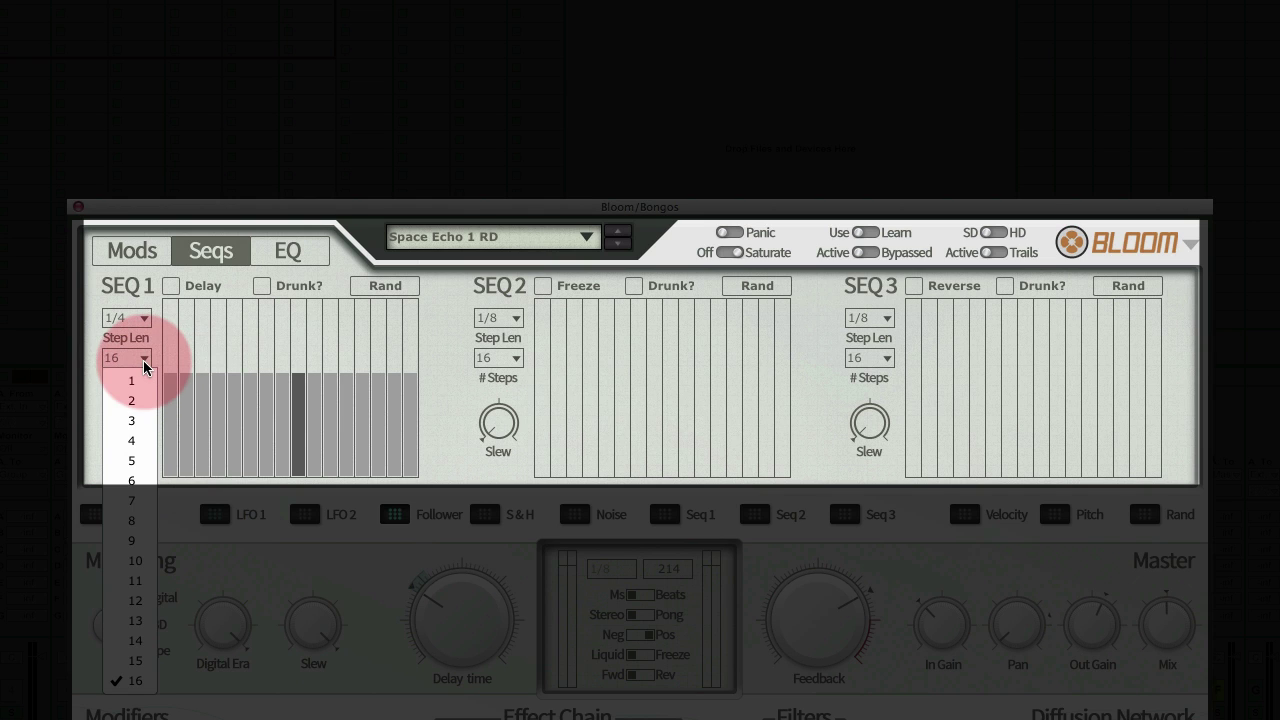
click(139, 437)
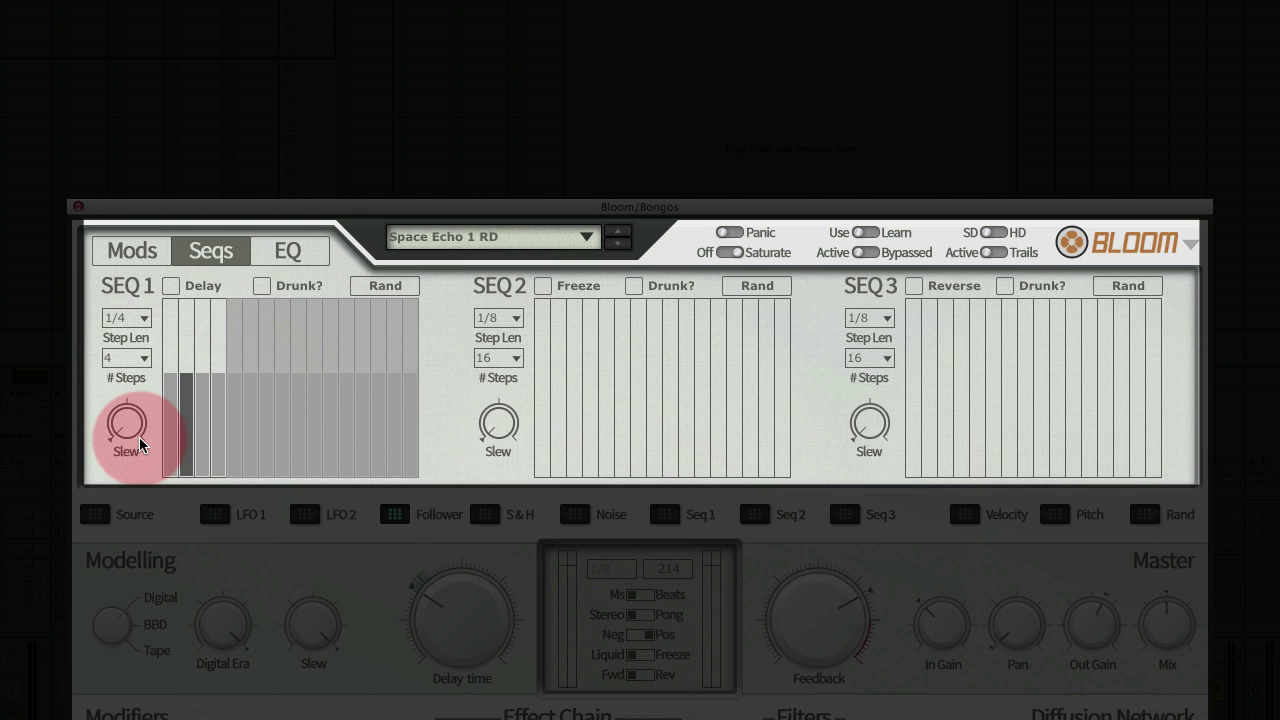
Draw a varied pattern of low and high step levels in sequencer 1
mouse_move(165, 323)
mouse_down()
mouse_move(190, 431)
mouse_move(204, 440)
mouse_move(215, 309)
mouse_up()
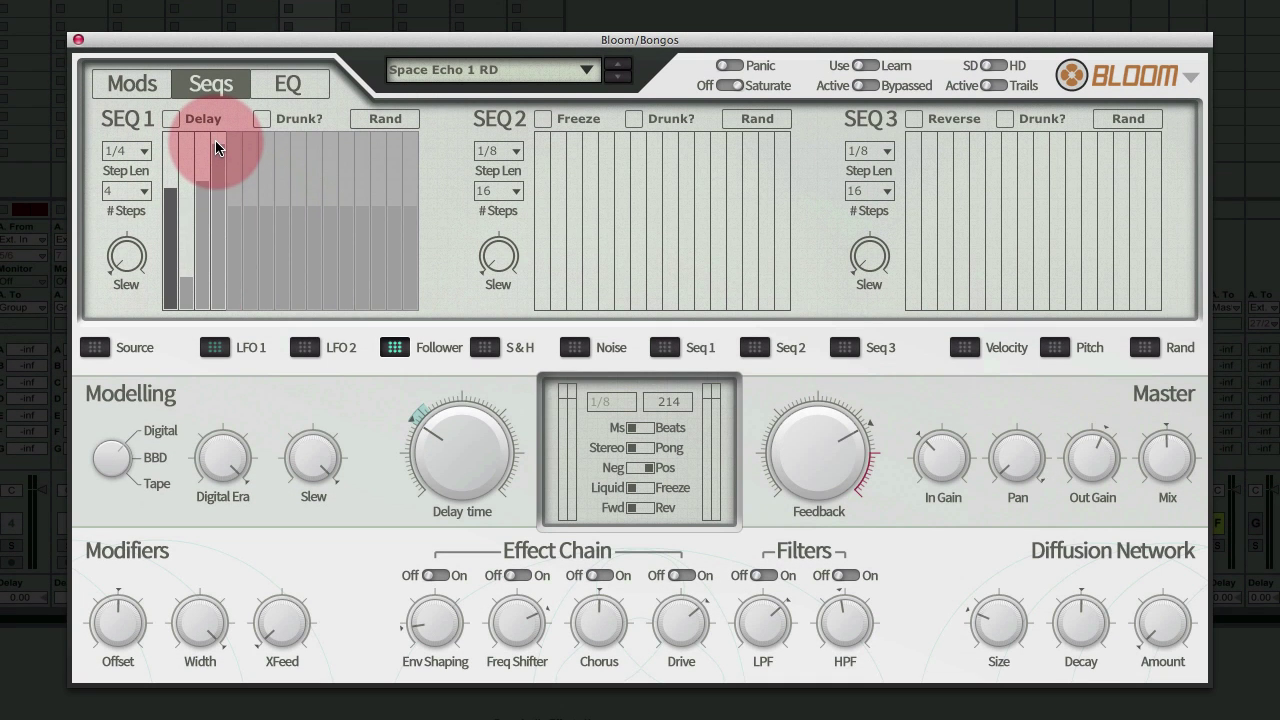
drag(215, 148, 215, 143)
drag(645, 347, 669, 352)
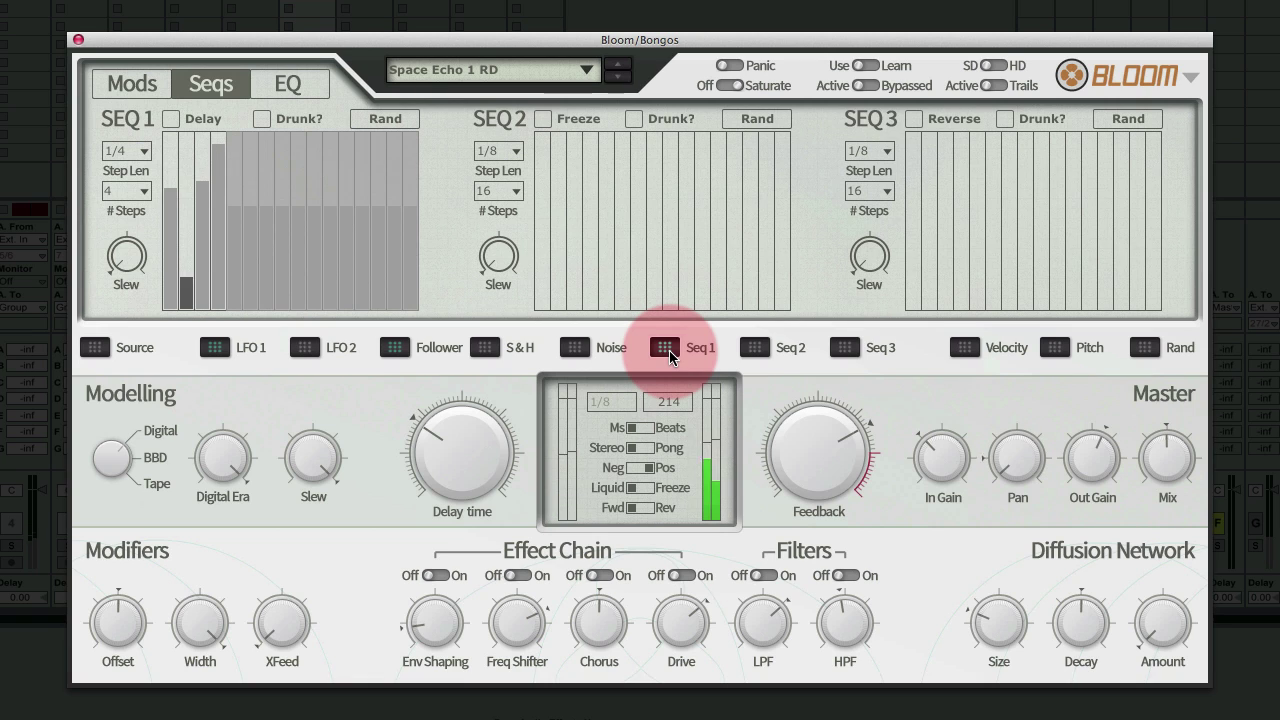
Route sequencer 1 to the Digital Era knob and set its slew to about 49%
drag(669, 355, 272, 716)
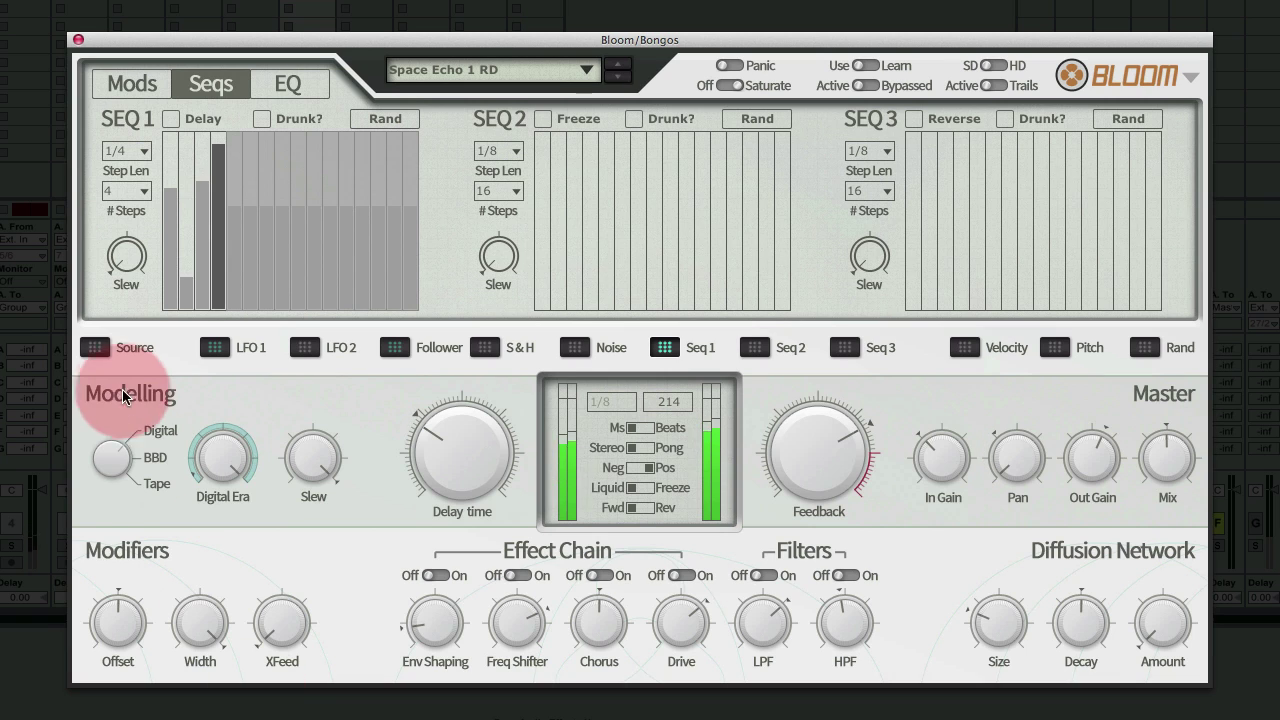
drag(121, 262, 139, 127)
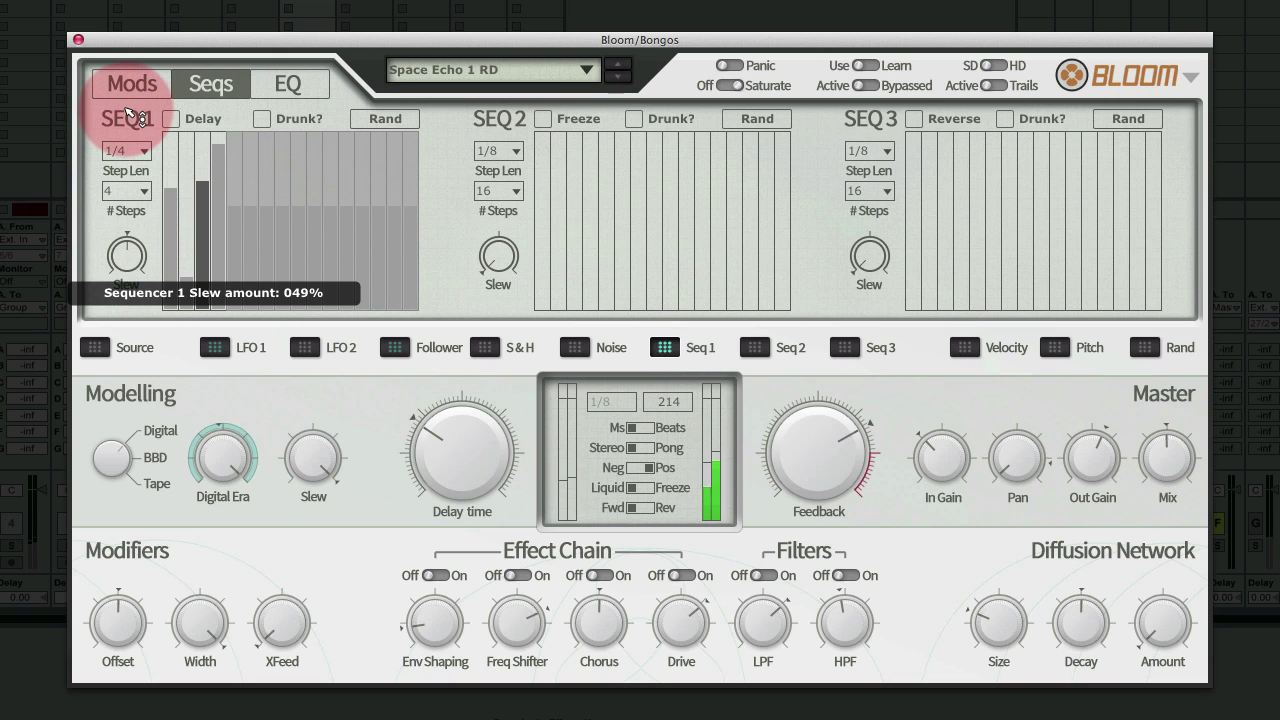
drag(139, 118, 139, 118)
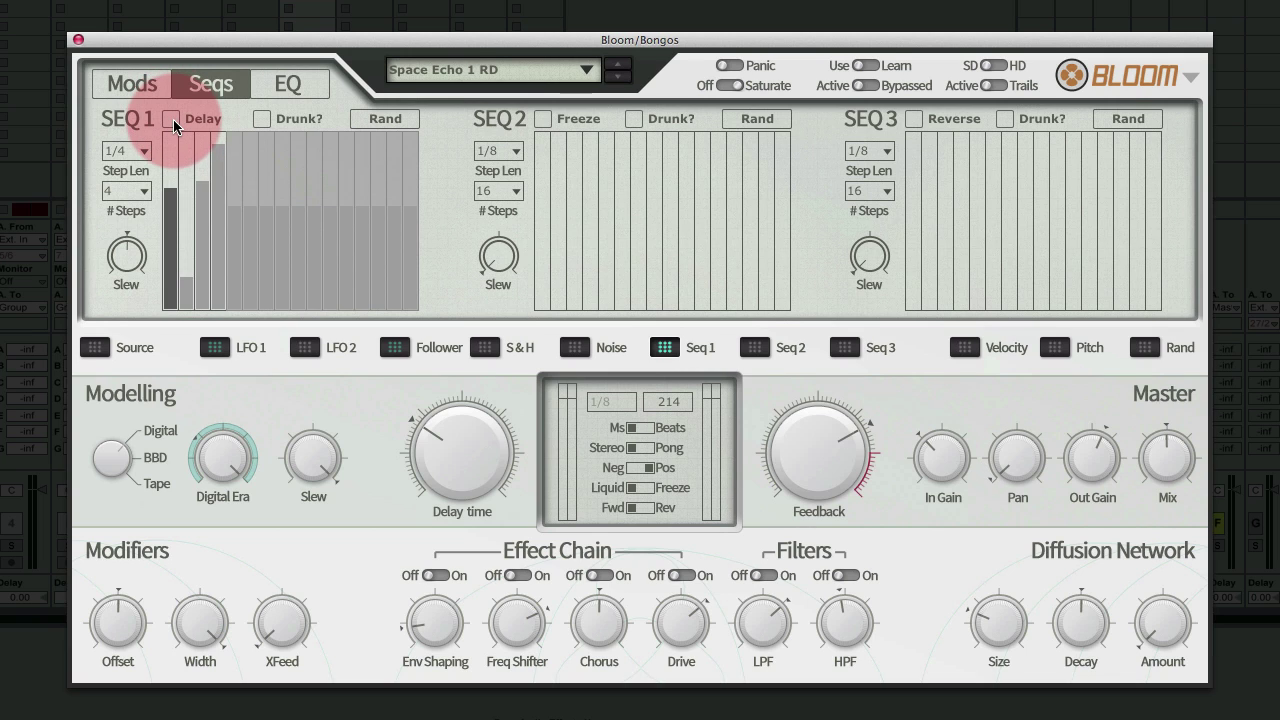
Assign SEQ 1 to delay time, SEQ 2 to Freeze and SEQ 3 to Reverse
click(173, 119)
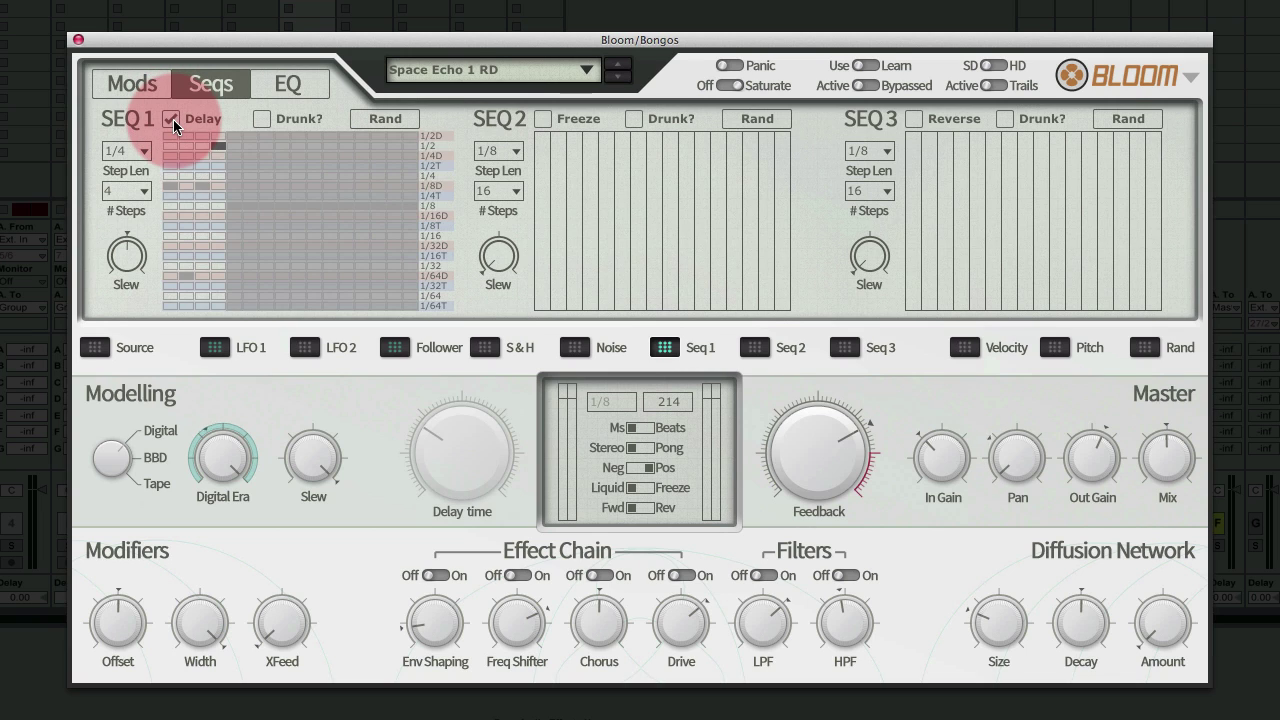
click(543, 119)
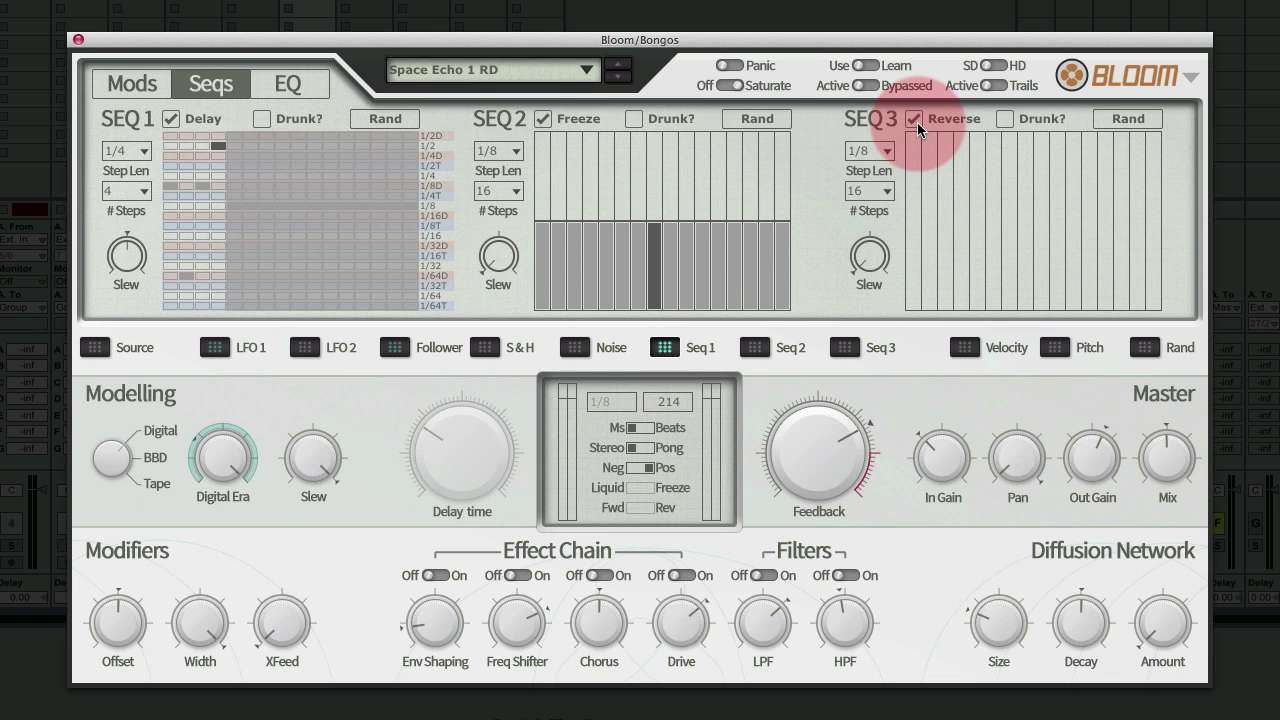
click(917, 122)
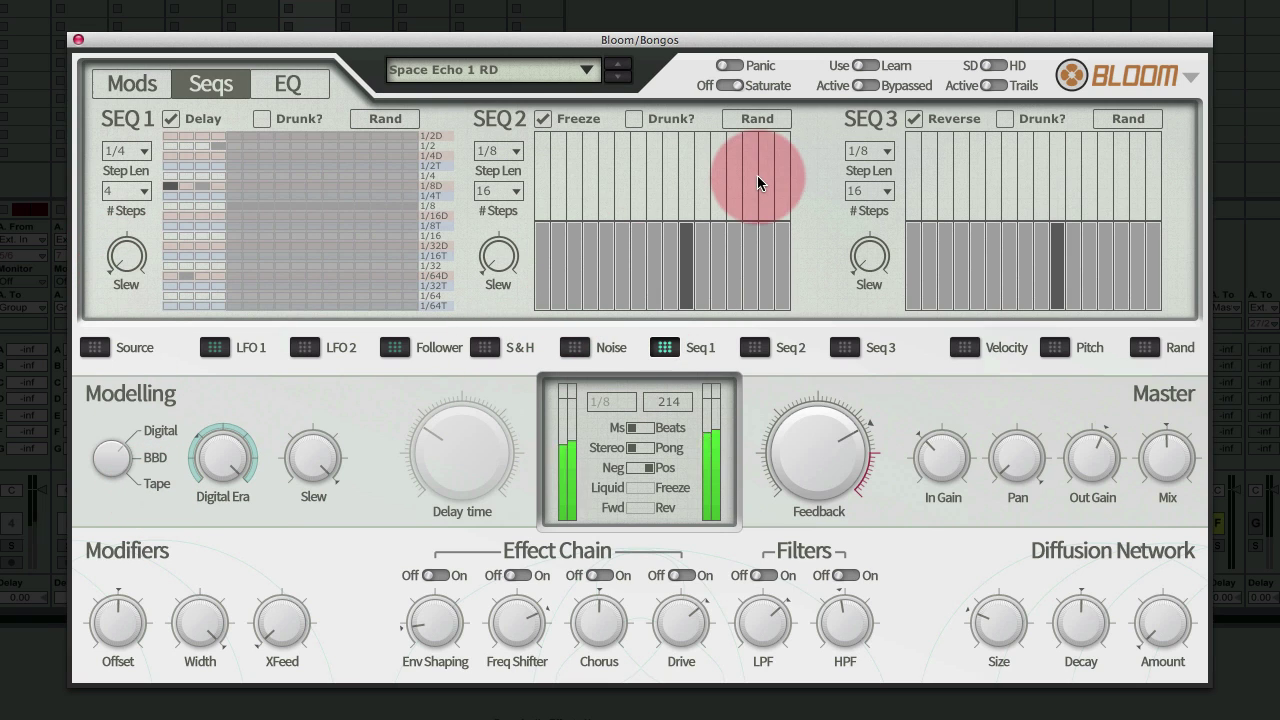
Draw freeze steps into the SEQ 2 grid and reverse steps into the SEQ 3 grid
click(606, 191)
click(686, 172)
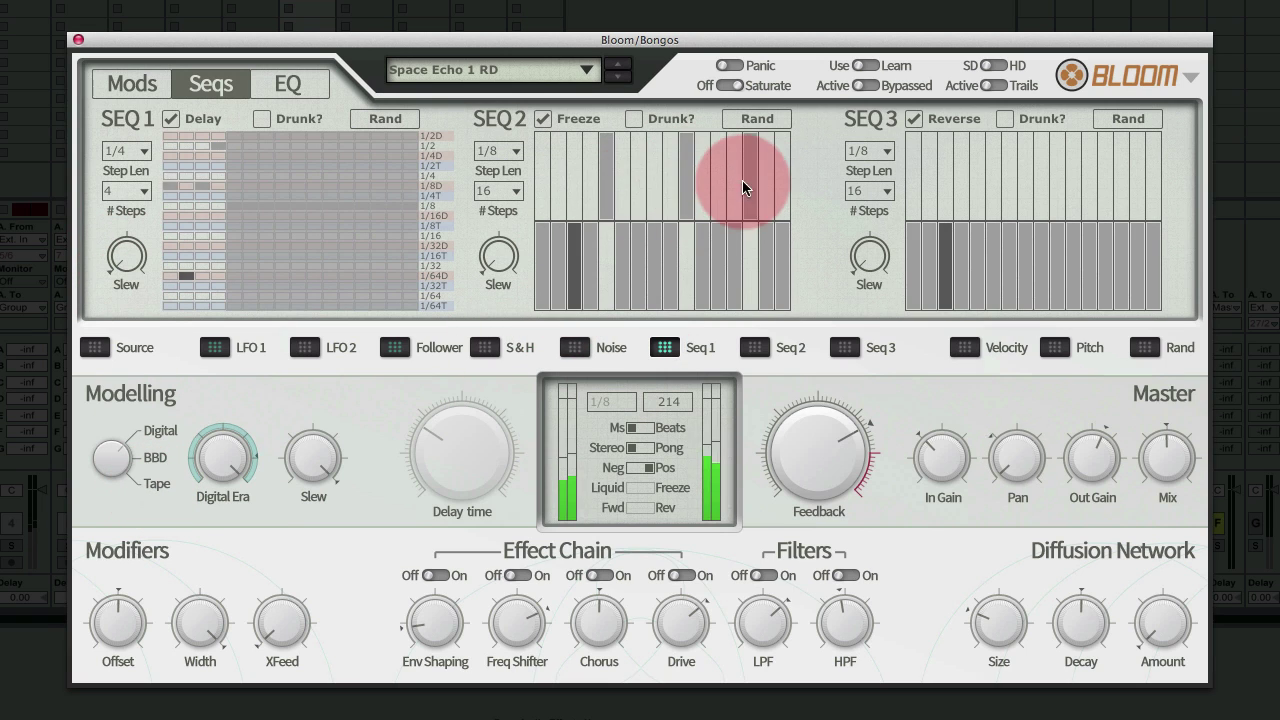
drag(742, 180, 783, 190)
mouse_move(963, 263)
mouse_down()
mouse_move(963, 190)
mouse_move(1148, 176)
mouse_move(1105, 188)
mouse_move(1099, 215)
mouse_move(1133, 193)
mouse_move(1119, 294)
mouse_move(1107, 261)
mouse_move(1034, 296)
mouse_up()
Show LFO 1's modulation targets and change pan from 100% R to 99% L
click(499, 268)
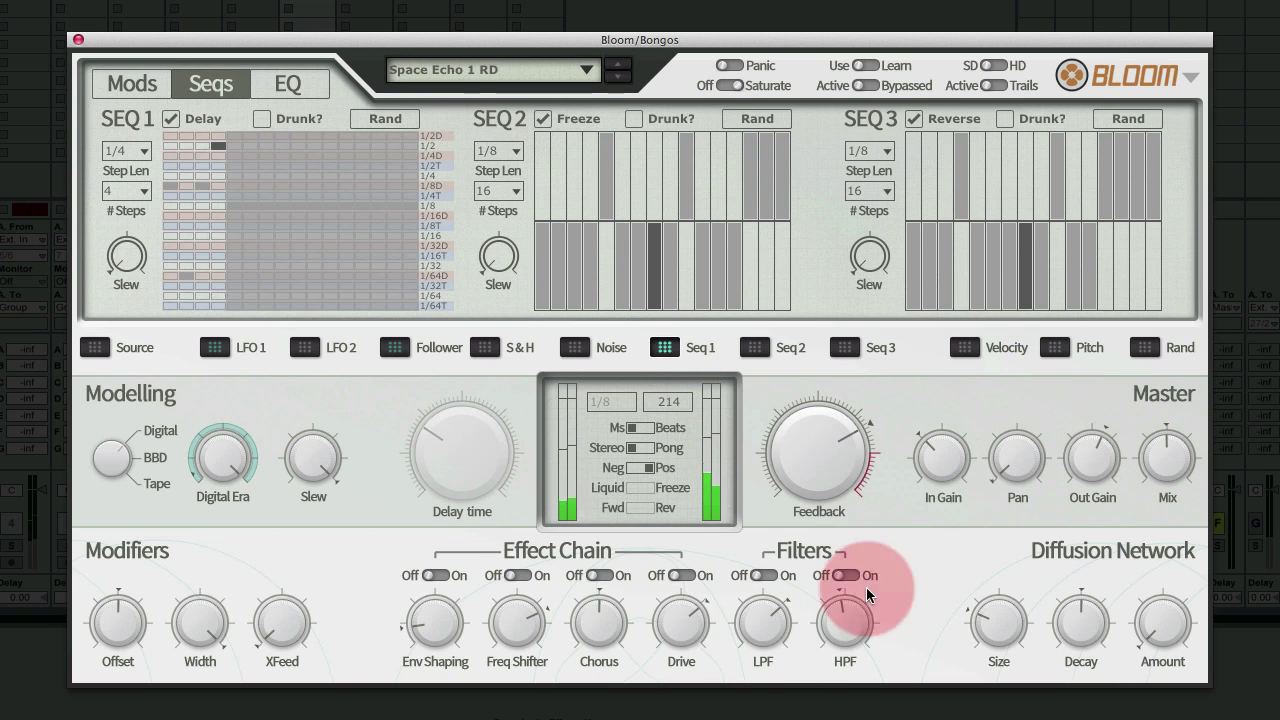
click(258, 350)
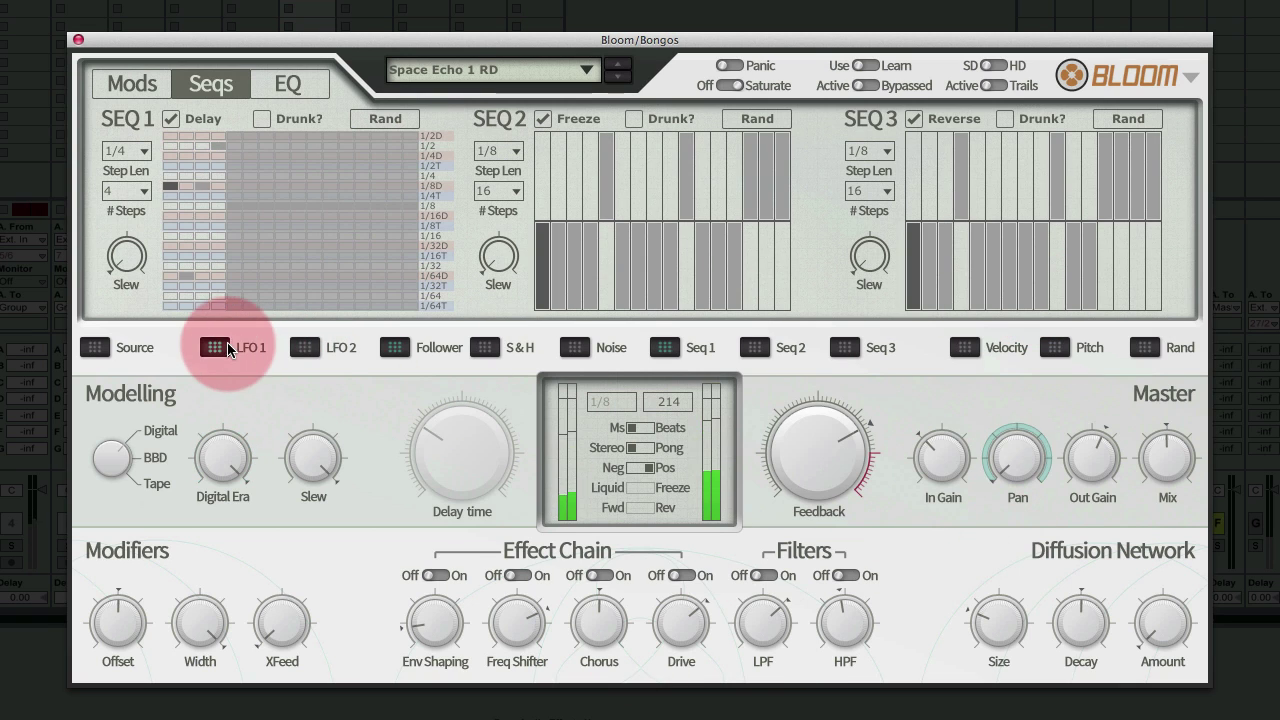
drag(1043, 444, 1027, 483)
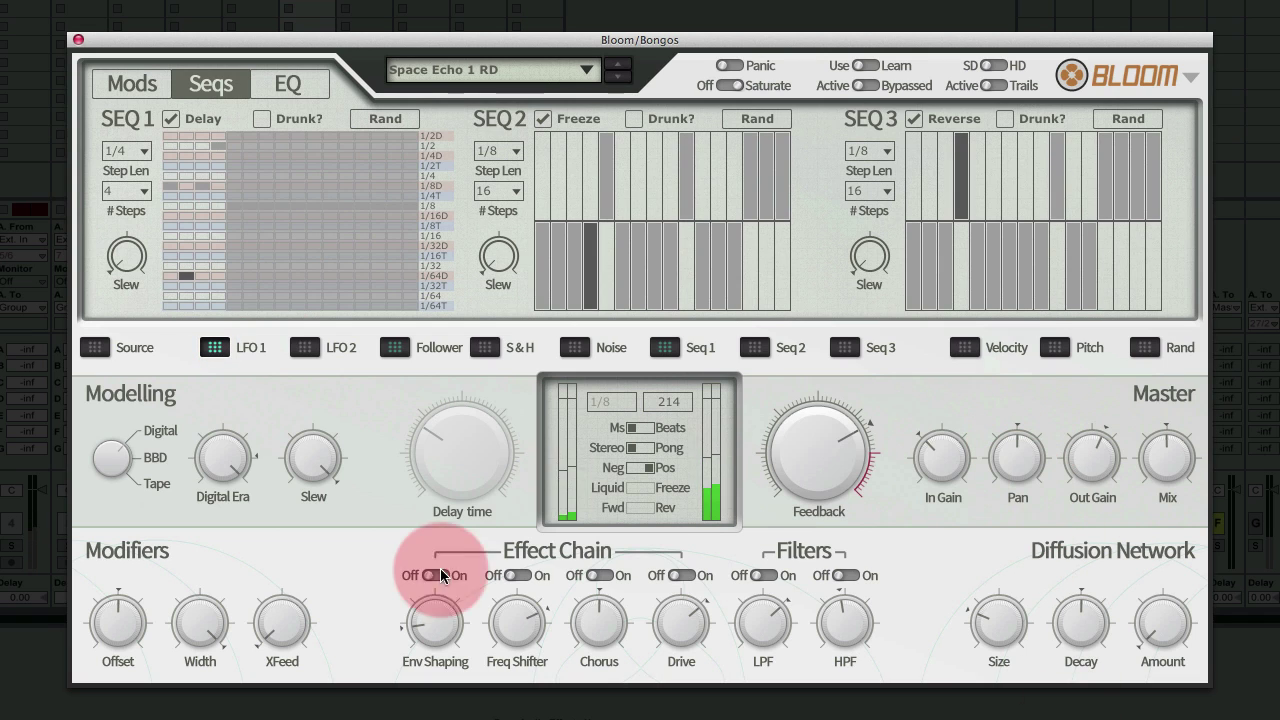
click(214, 345)
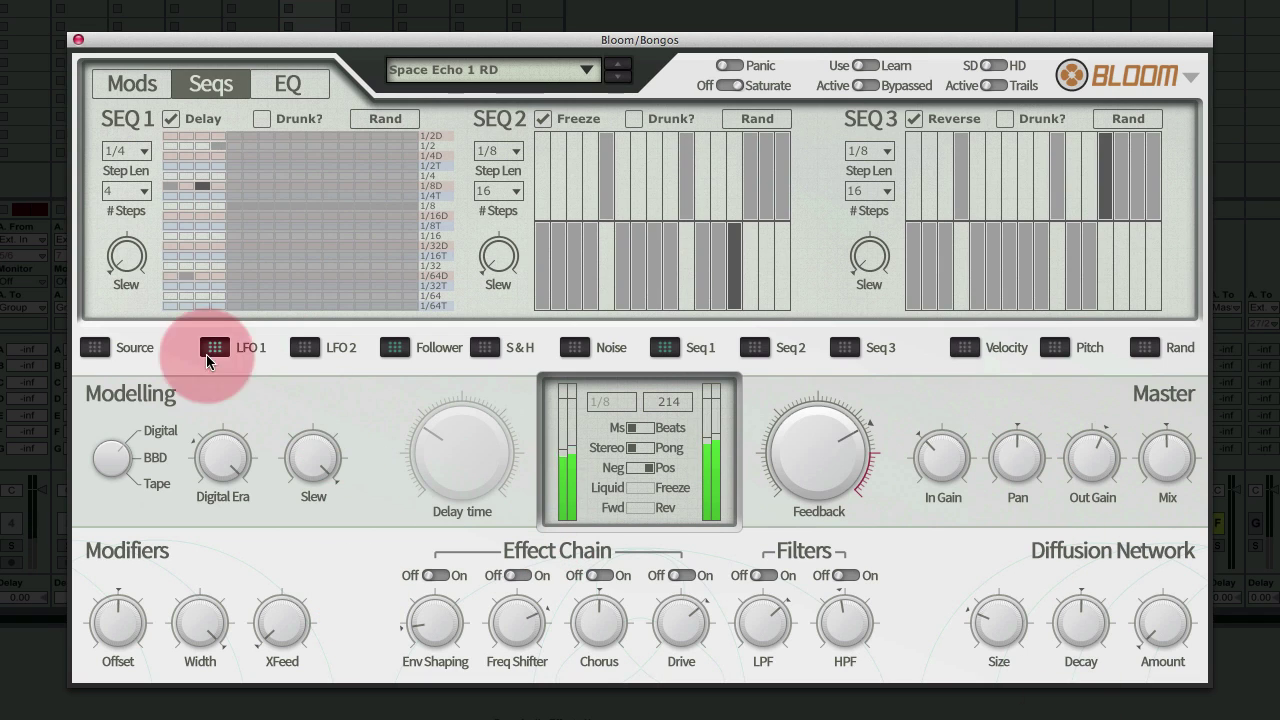
mouse_move(191, 274)
mouse_down()
mouse_move(166, 242)
mouse_move(213, 254)
mouse_move(256, 370)
mouse_move(185, 226)
mouse_move(173, 230)
mouse_move(214, 271)
mouse_move(188, 194)
mouse_move(171, 200)
mouse_move(235, 362)
mouse_up()
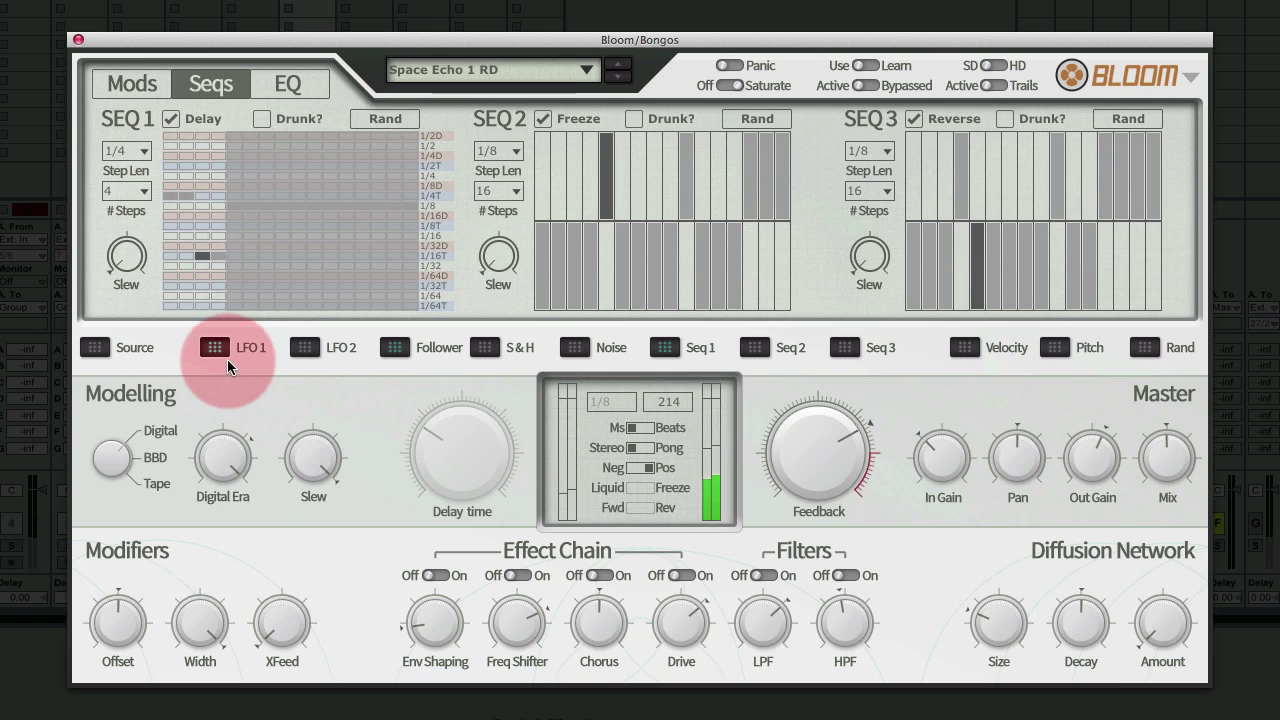
Randomize the SEQ 2 freeze and SEQ 3 reverse patterns, and enable Drunk on SEQ 3
click(769, 117)
click(1128, 119)
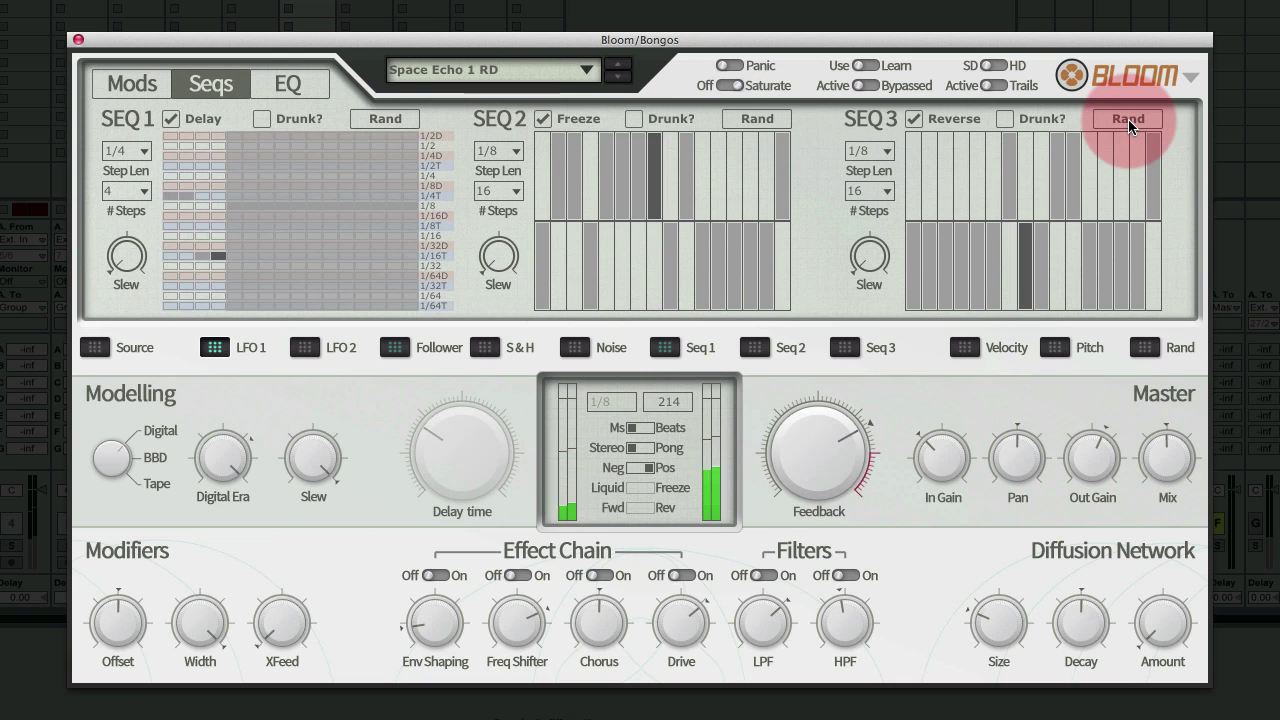
click(1023, 123)
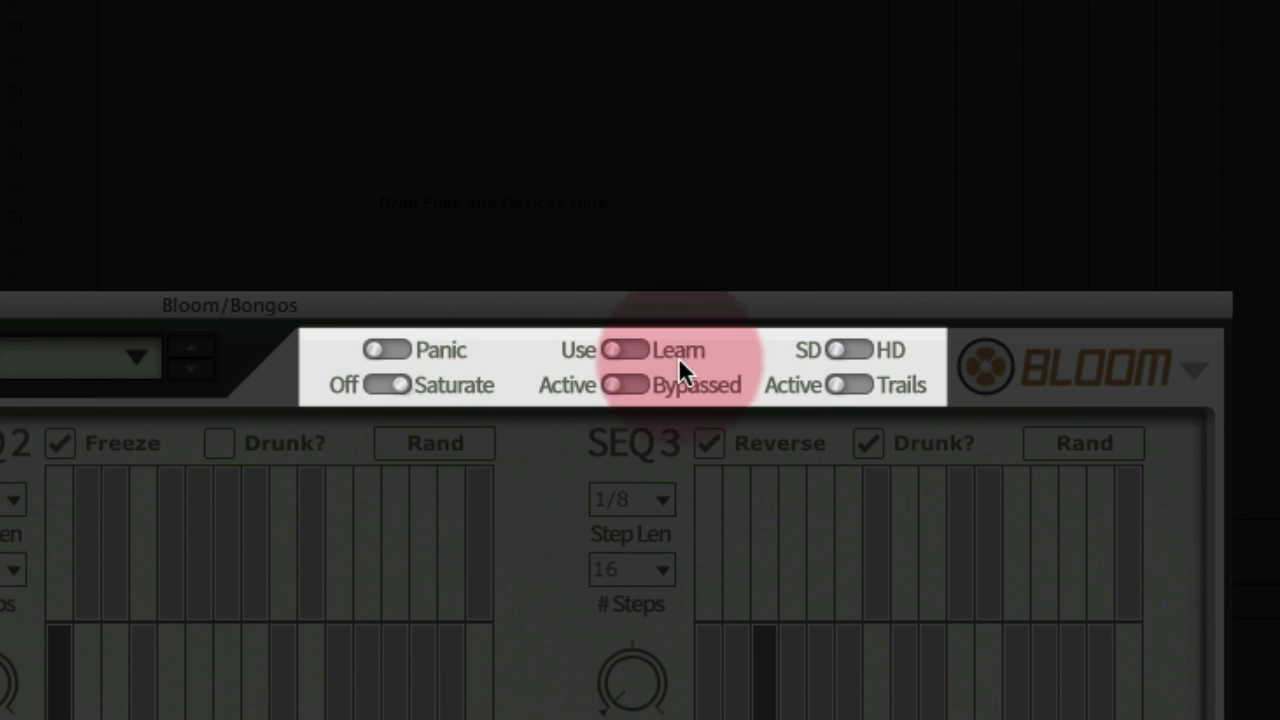
Switch Bloom from SD to HD, making High Definition mode Active
click(640, 352)
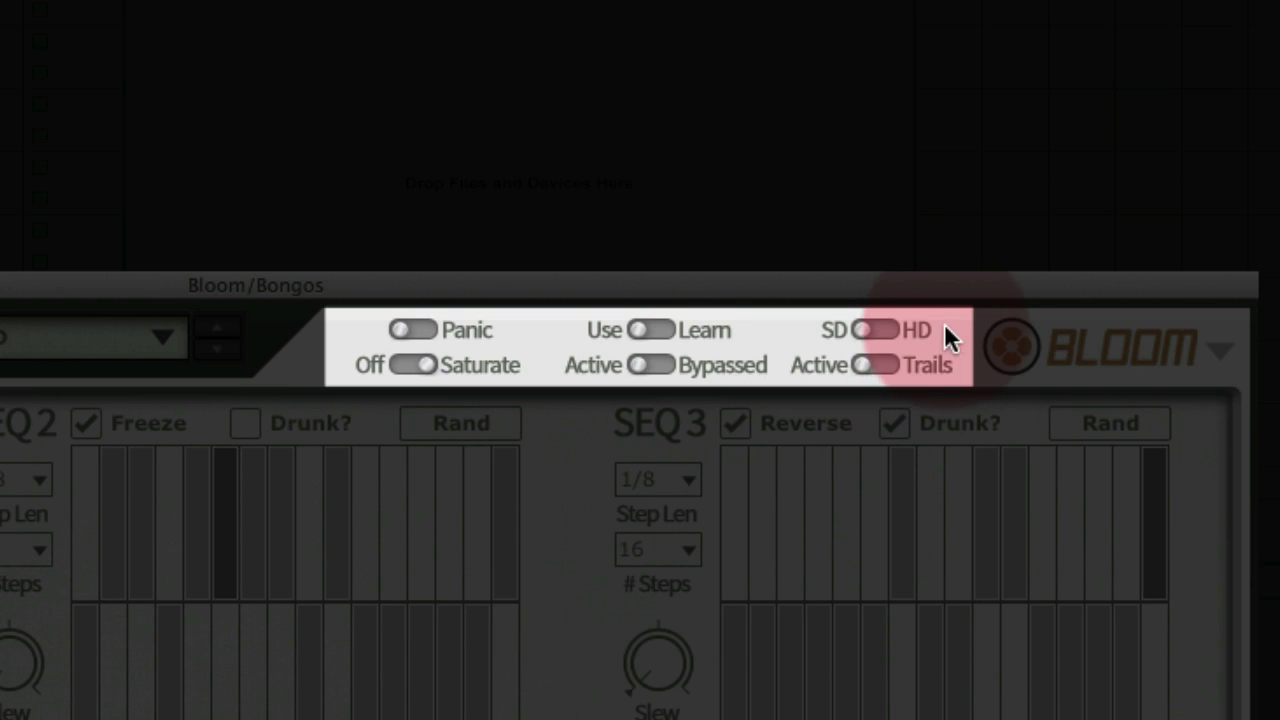
click(882, 330)
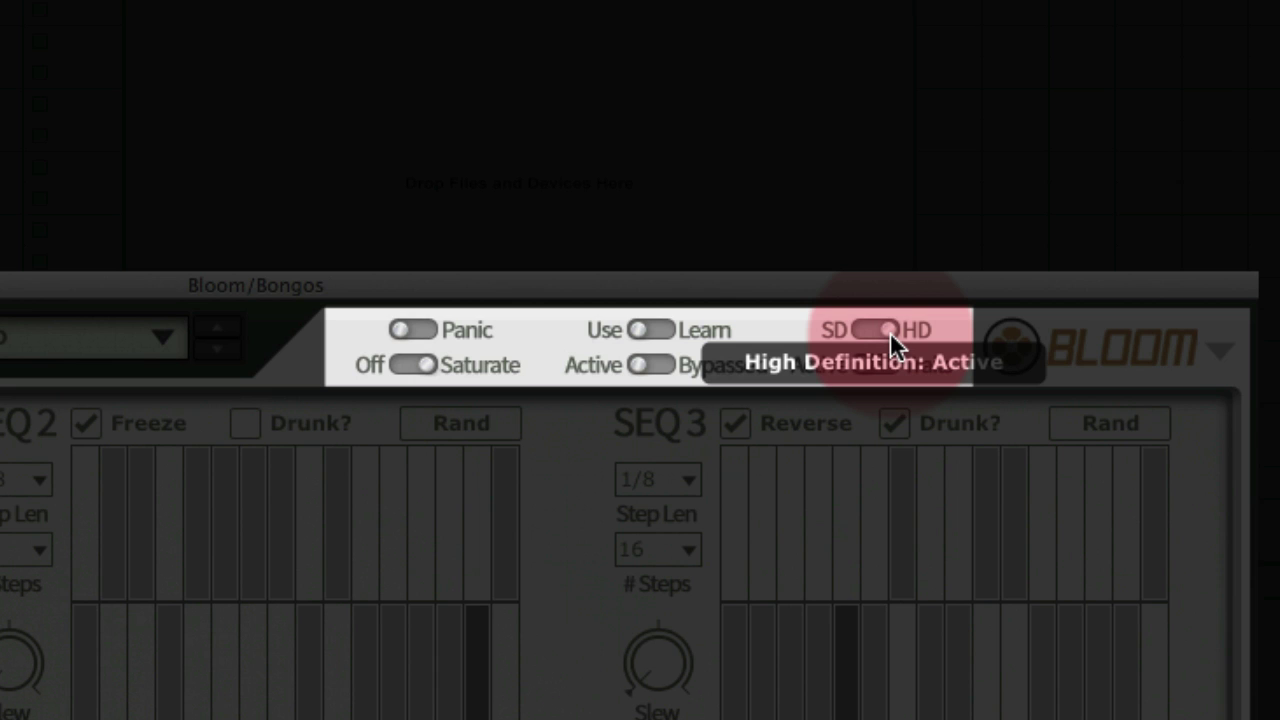